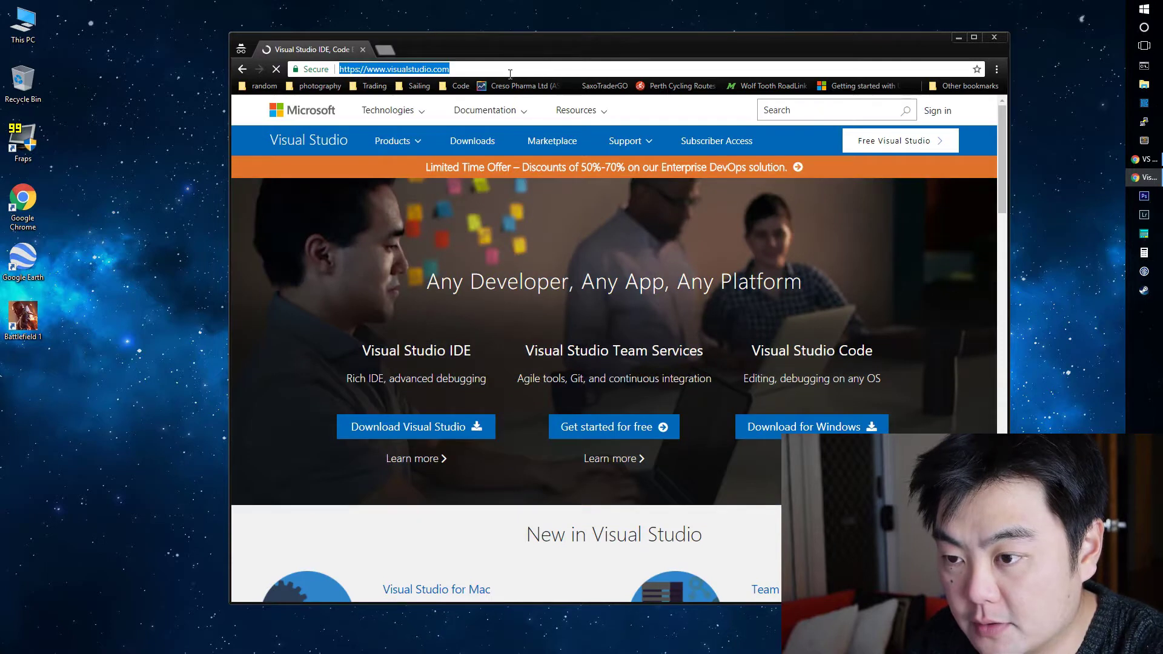
Download the Visual Studio Community 2017 installer and decline the product survey.
mouse_move(423, 424)
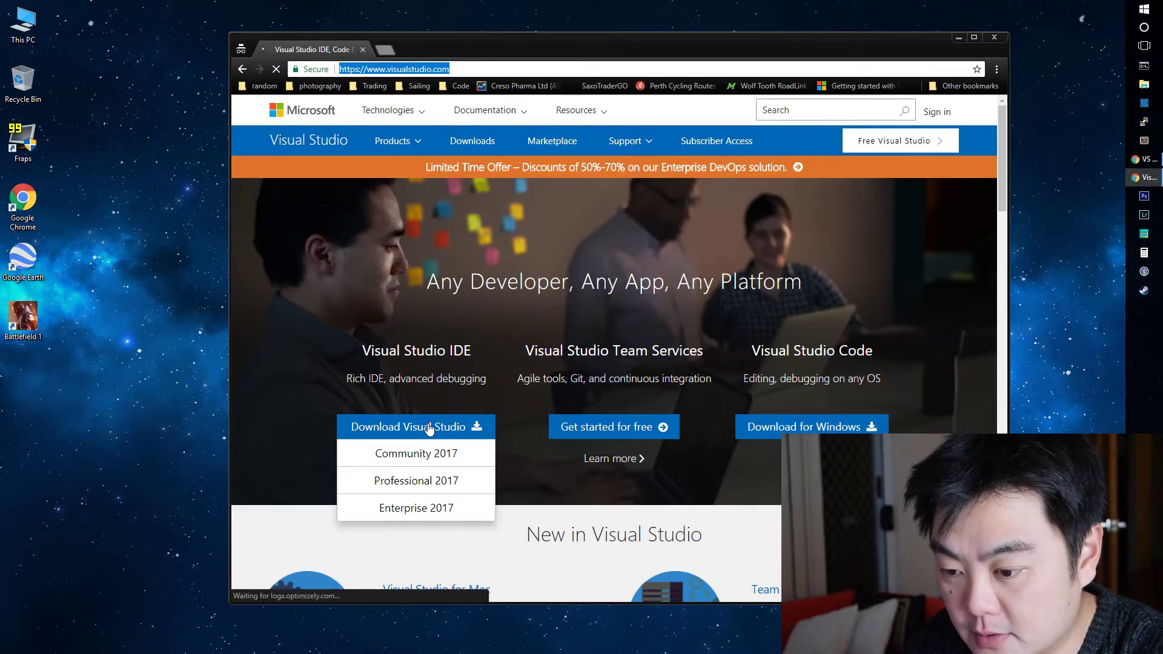
left_click(448, 459)
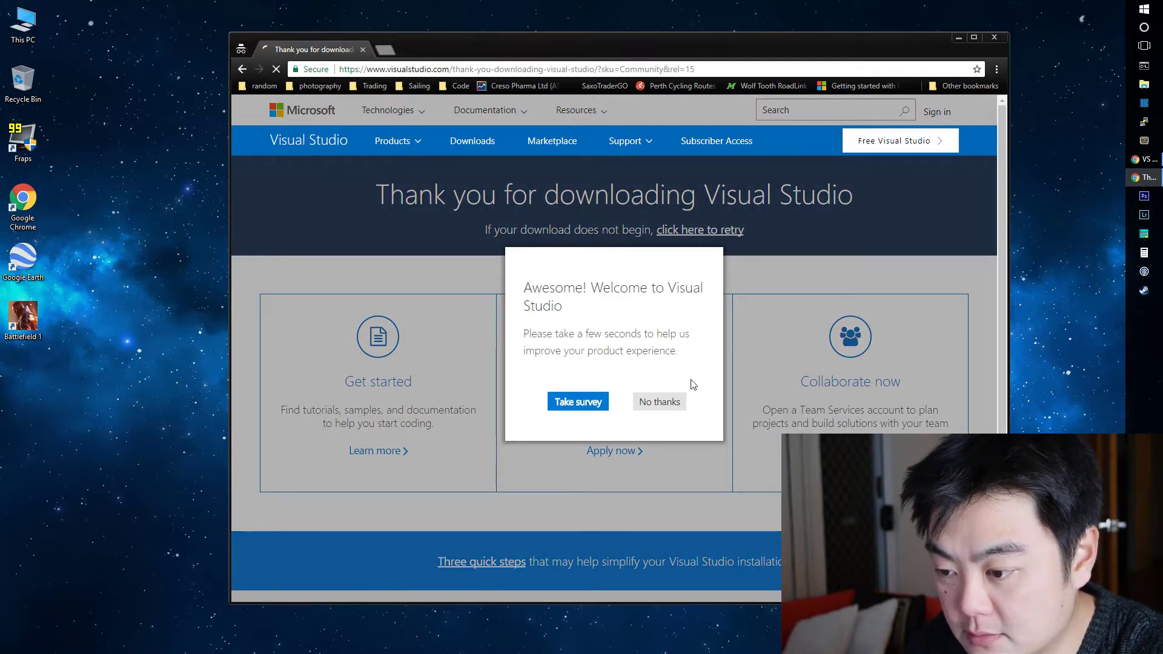
left_click(661, 403)
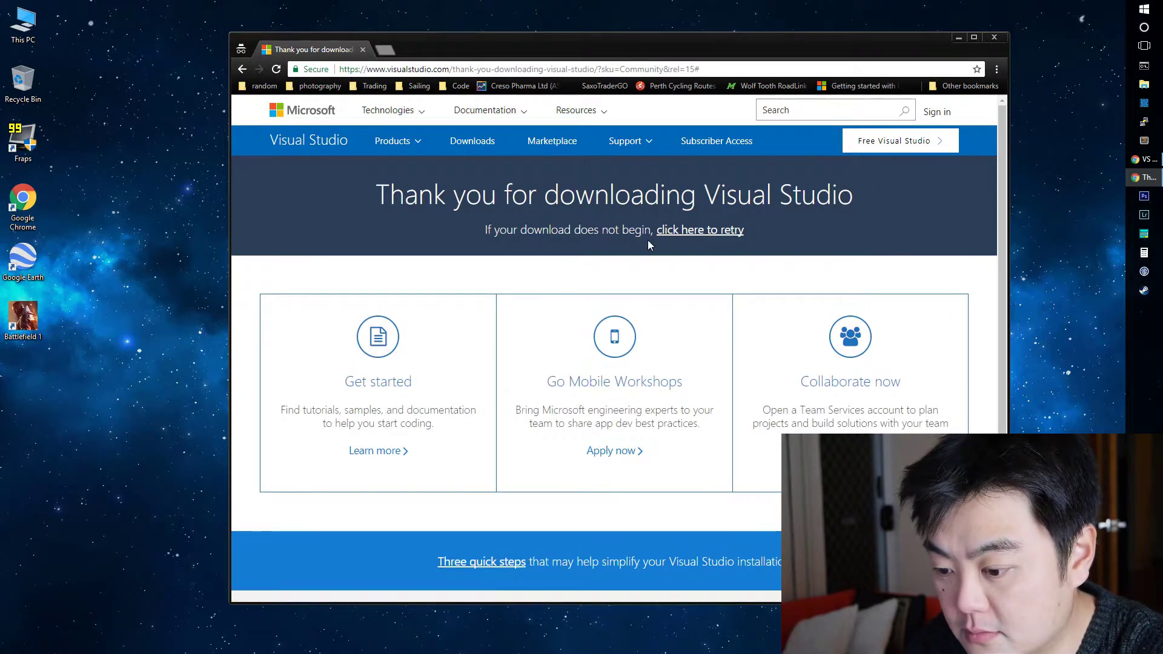
scroll(648, 242, "down", 3)
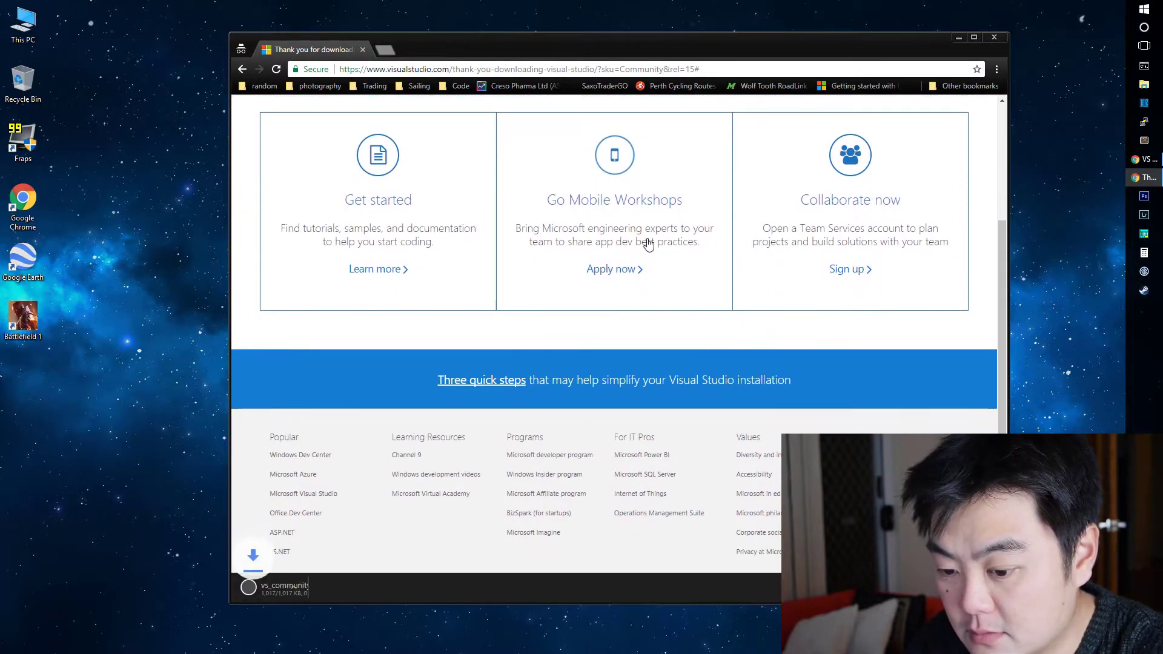
scroll(669, 240, "up", 3)
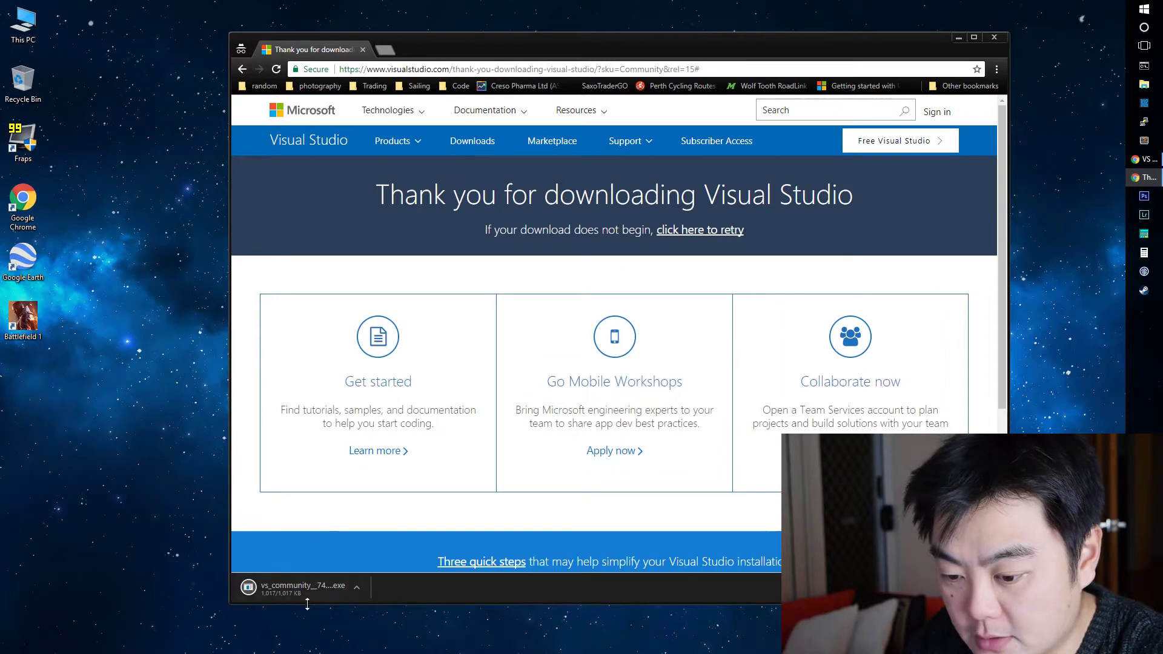
Run the downloaded Community installer, allow it to make changes to the device, and accept the license terms.
left_click(266, 586)
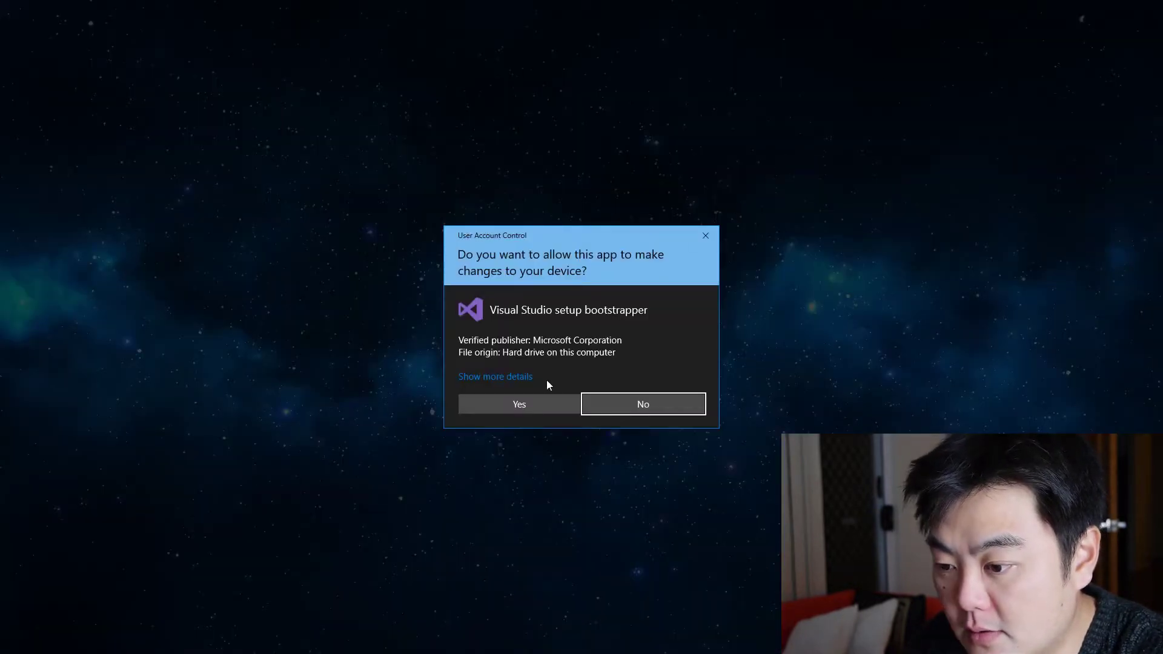
left_click(535, 401)
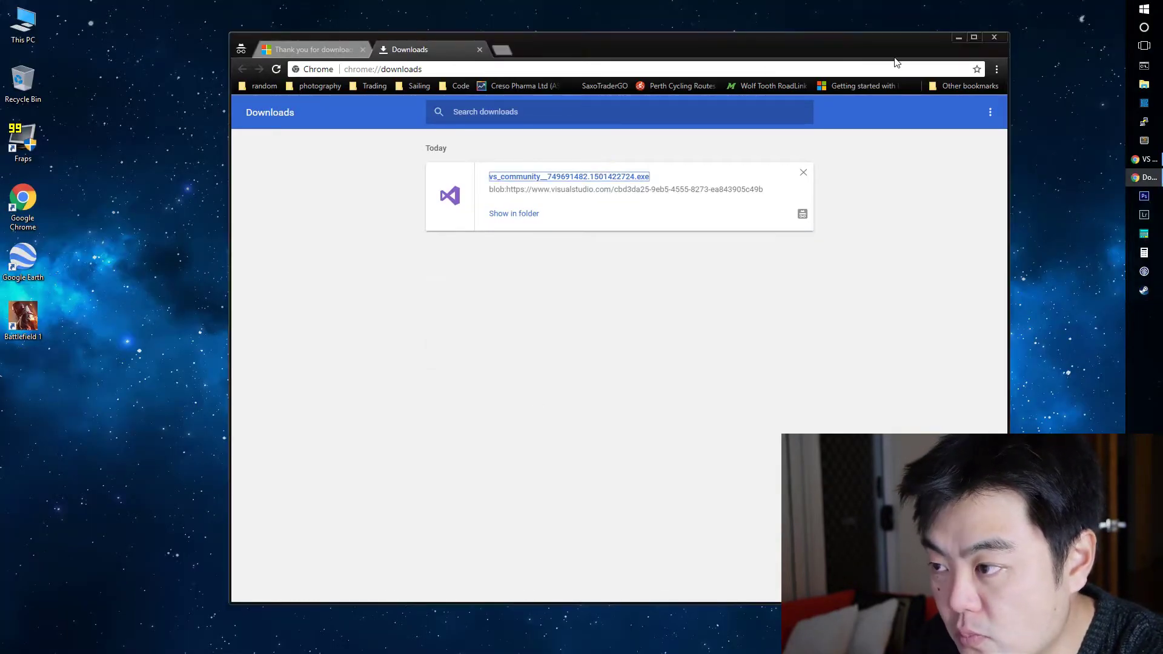
left_click(958, 38)
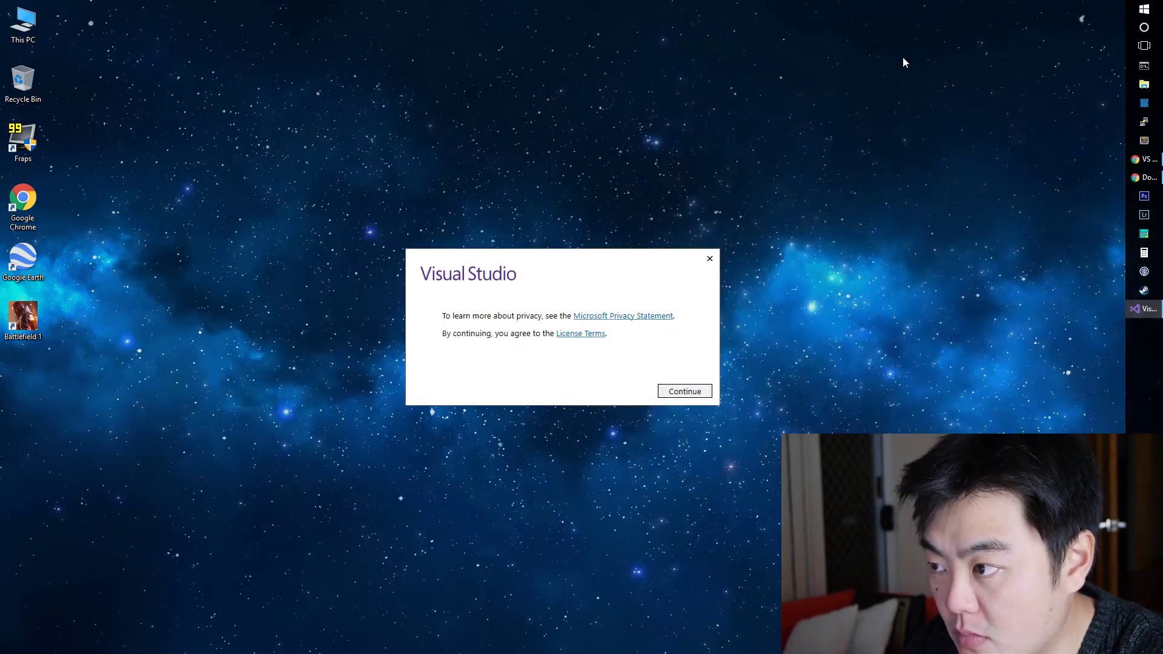
left_click_drag(566, 262, 576, 125)
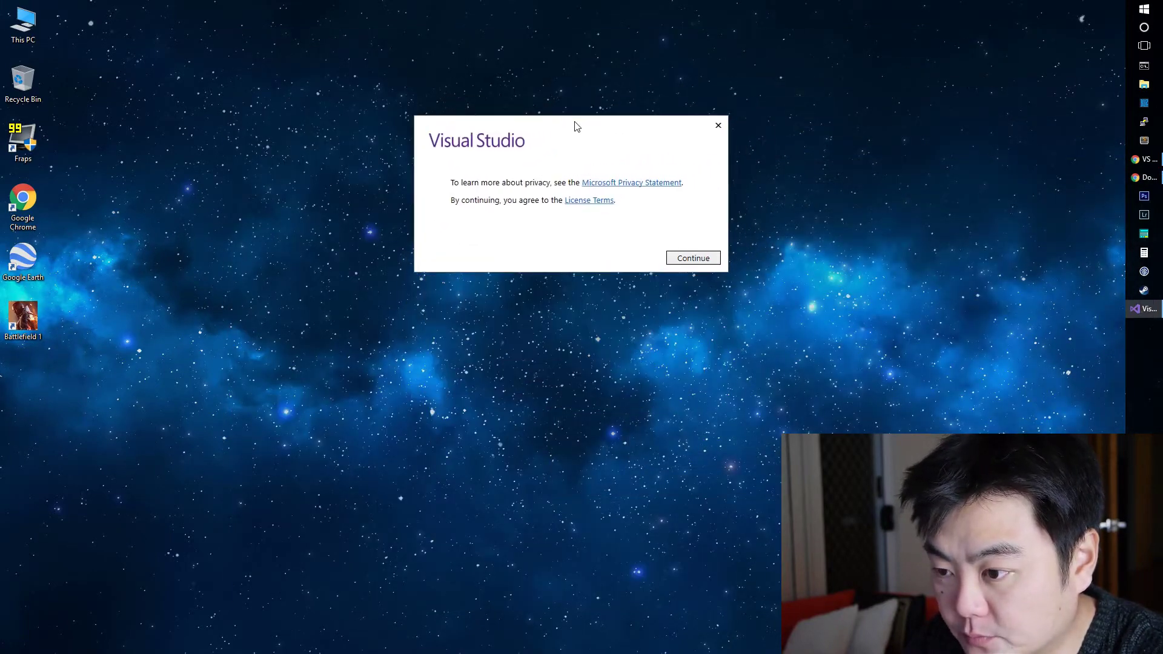
left_click(688, 261)
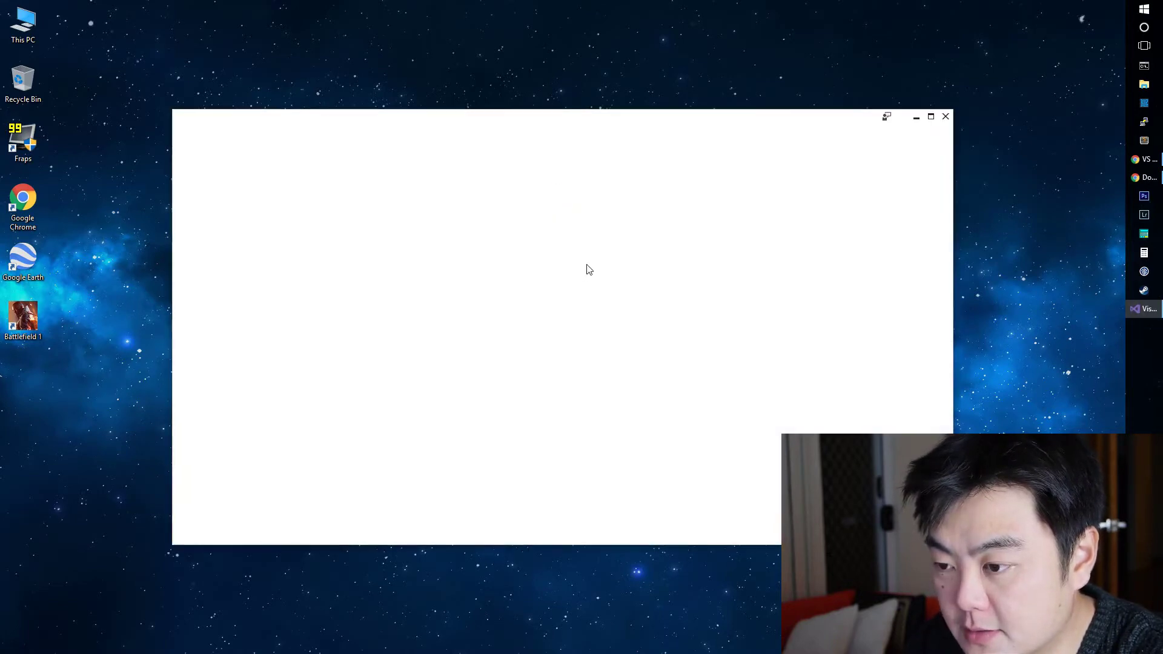
left_click_drag(606, 126, 643, 71)
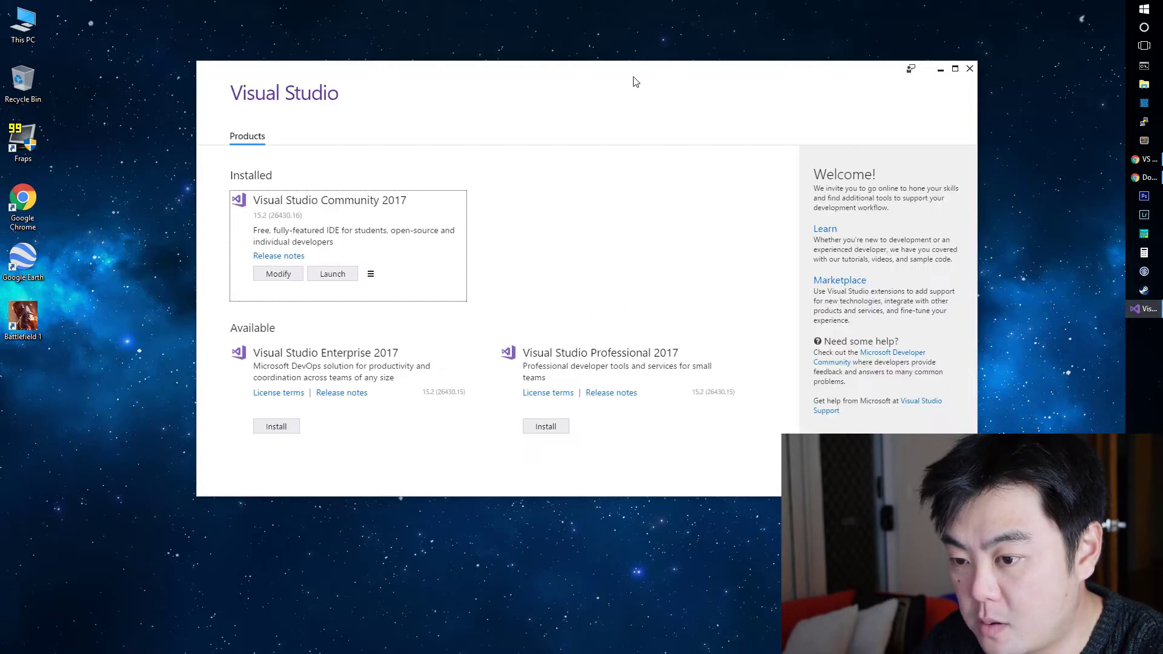
left_click_drag(634, 74, 614, 71)
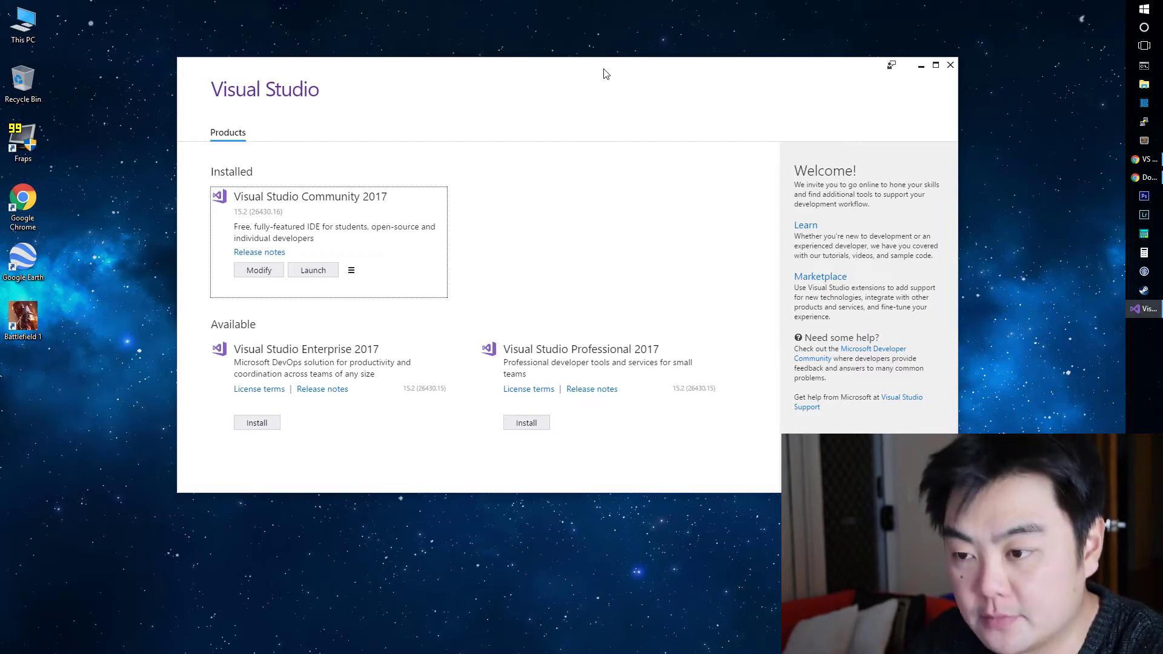
left_click_drag(605, 71, 615, 60)
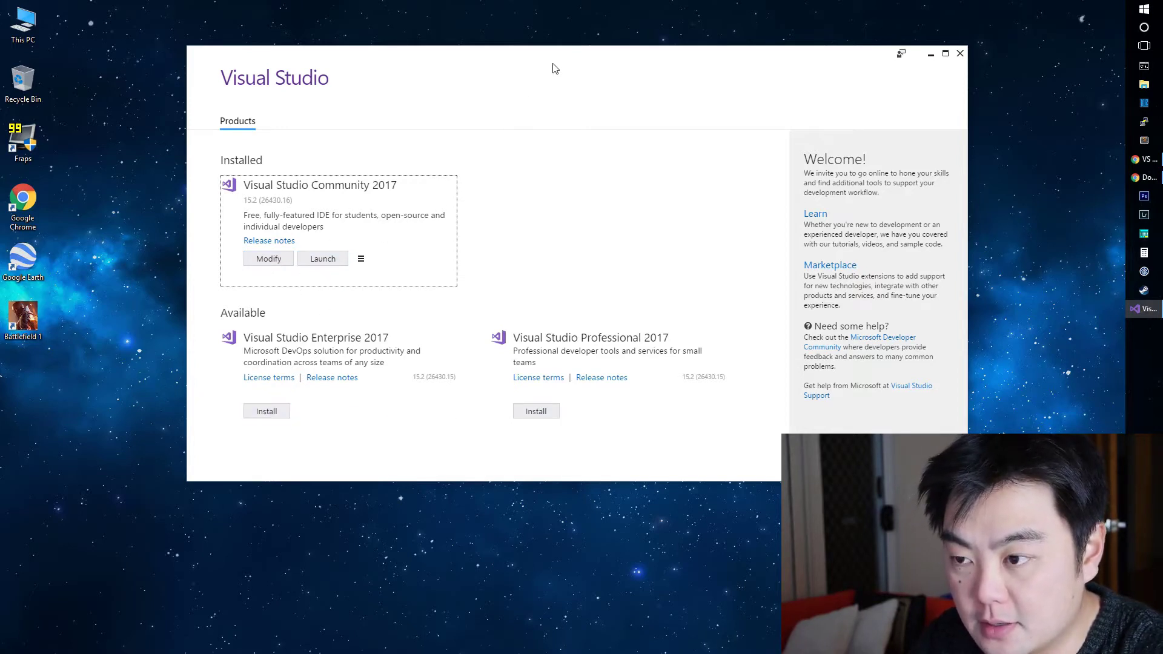
left_click_drag(618, 51, 682, 47)
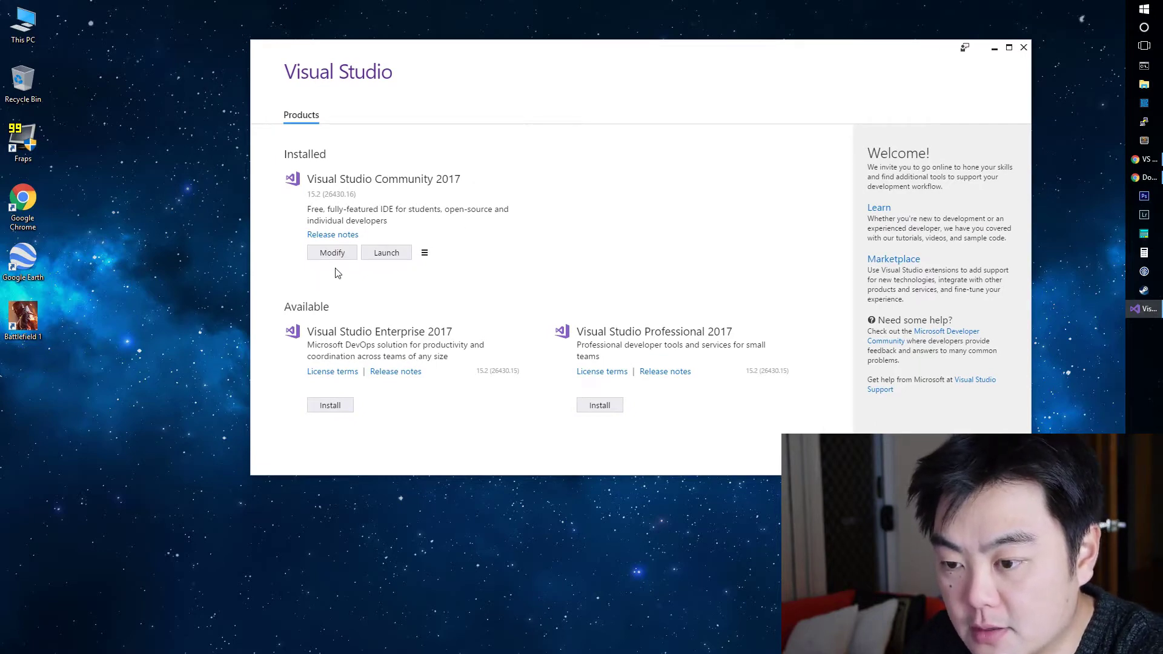
left_click_drag(598, 57, 577, 49)
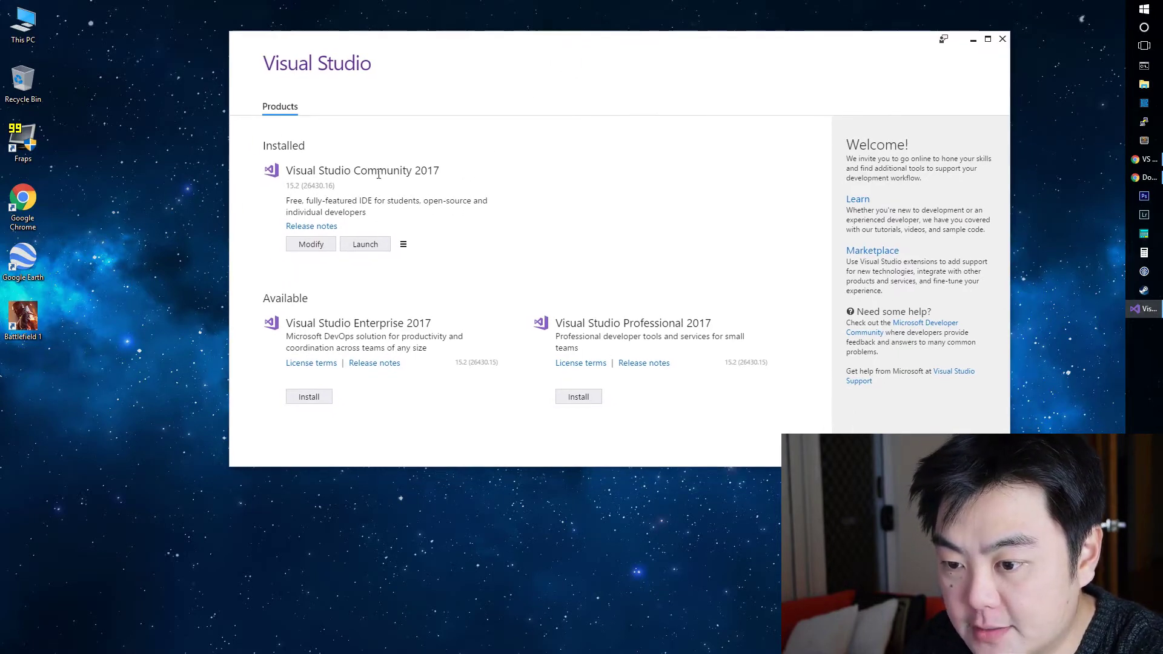
left_click(338, 210)
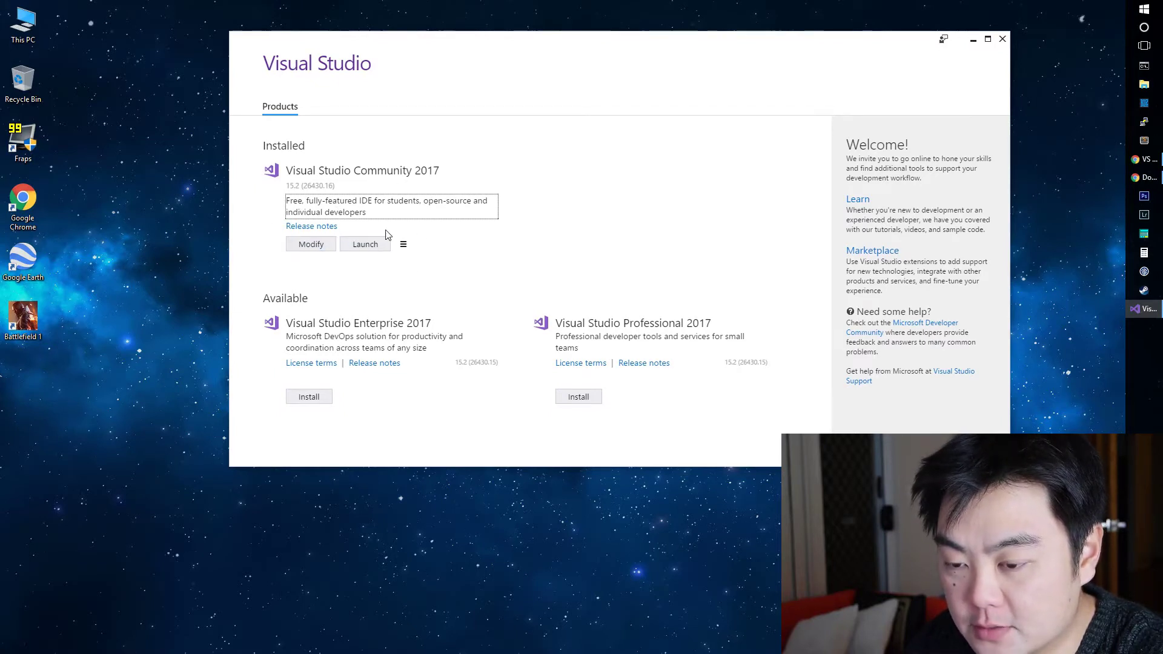
Open the installed Visual Studio Community 2017 for modification and examine the Universal Windows Platform development components in the summary.
left_click(310, 247)
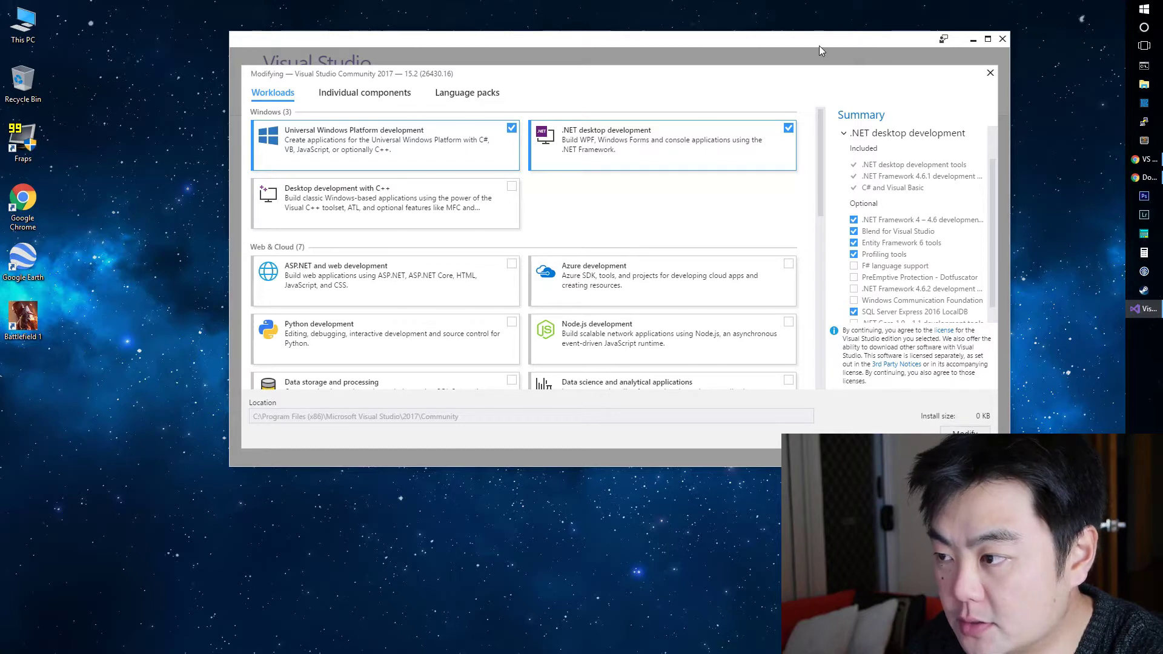
left_click_drag(819, 45, 736, 42)
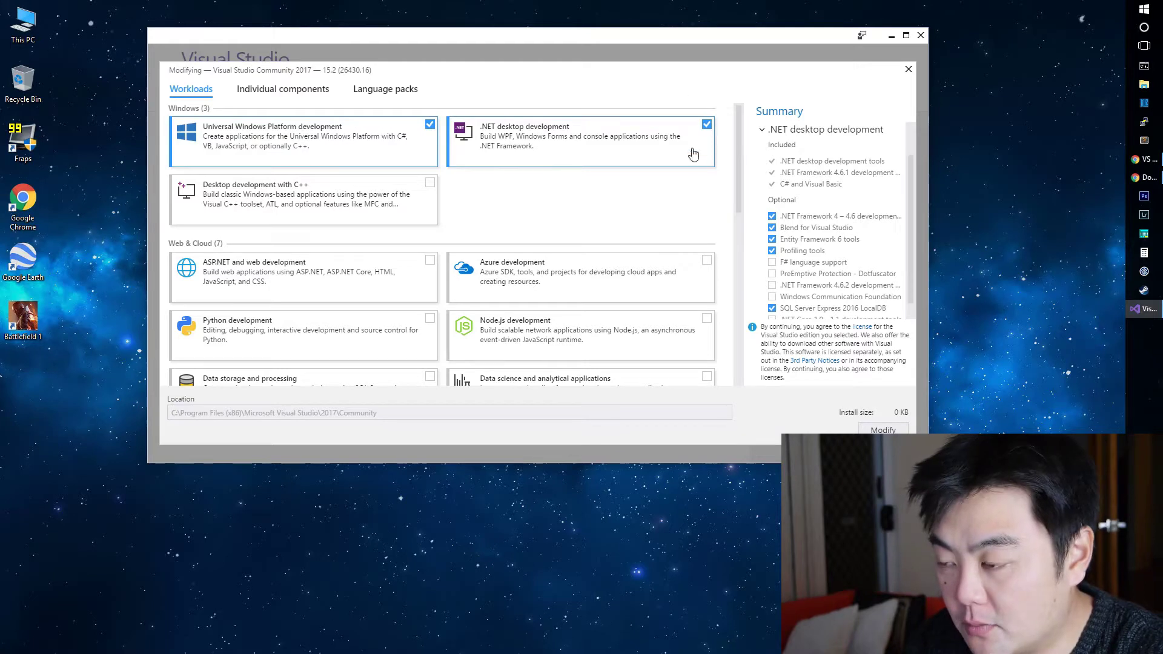
left_click(772, 131)
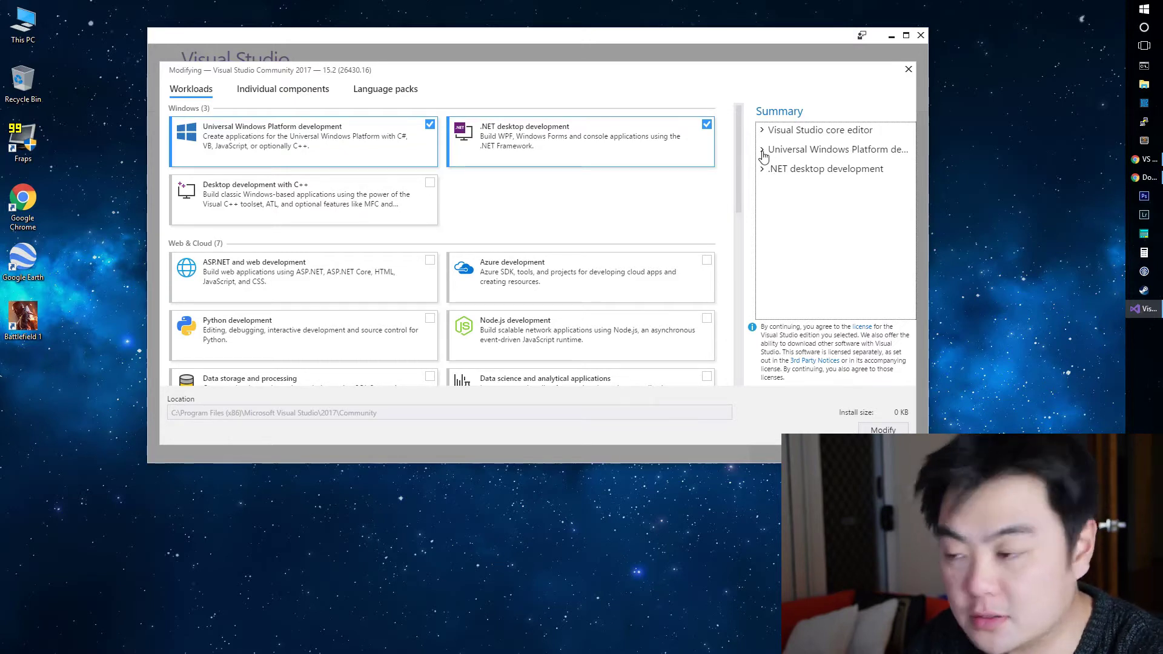
left_click(763, 151)
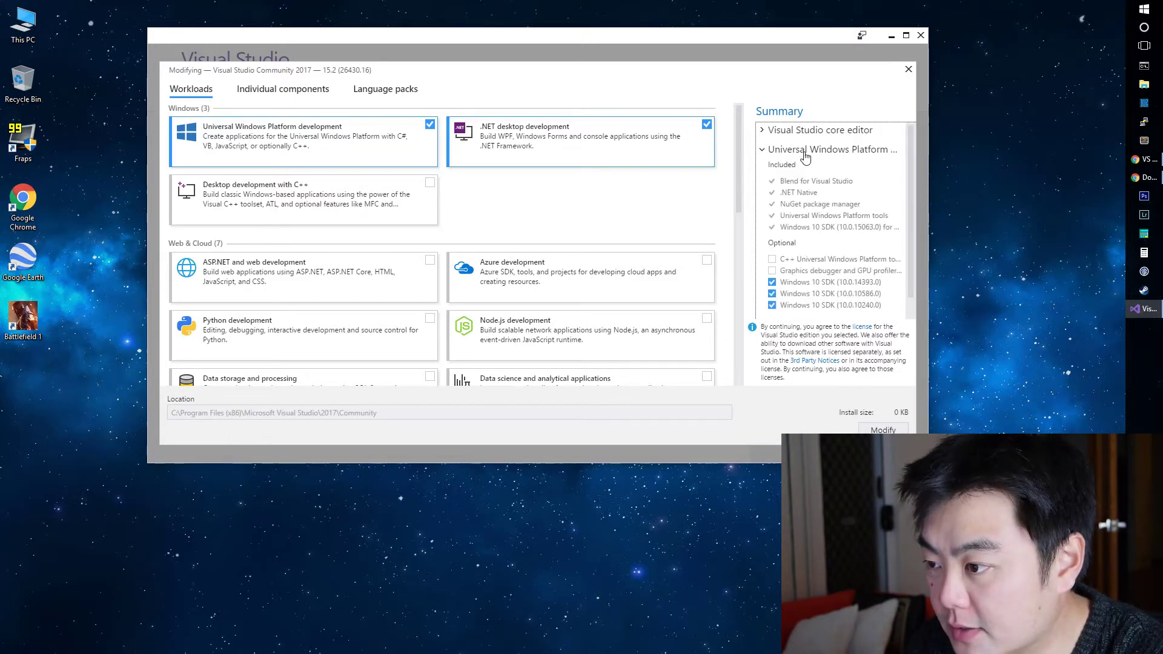
scroll(880, 166, "down", 1)
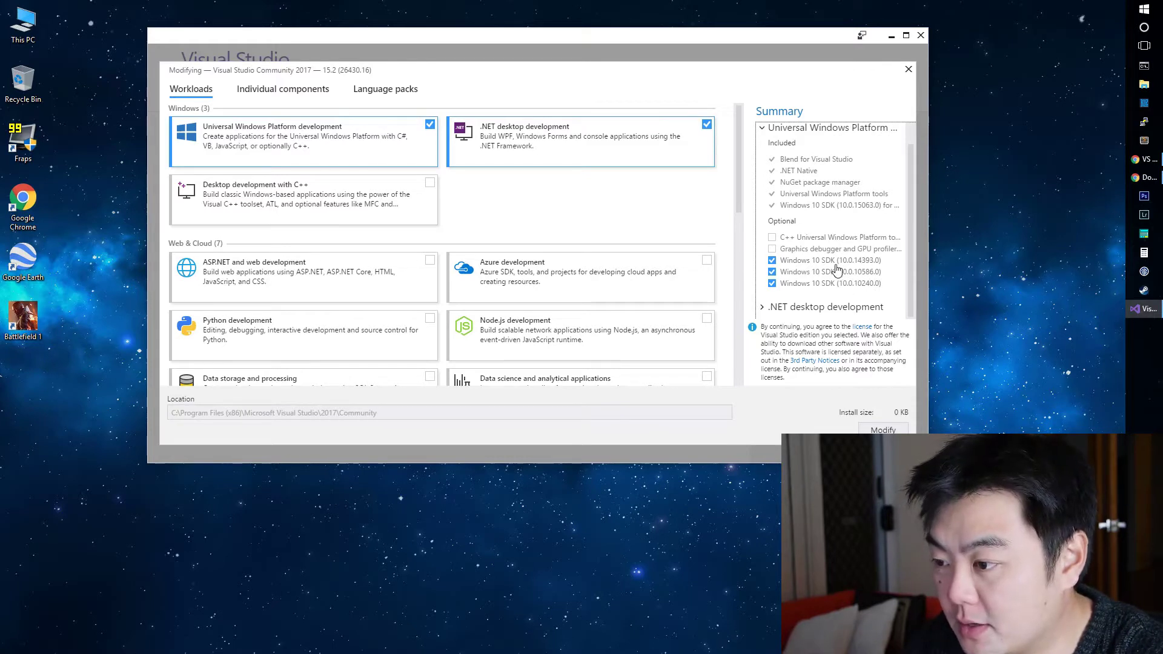
left_click(769, 129)
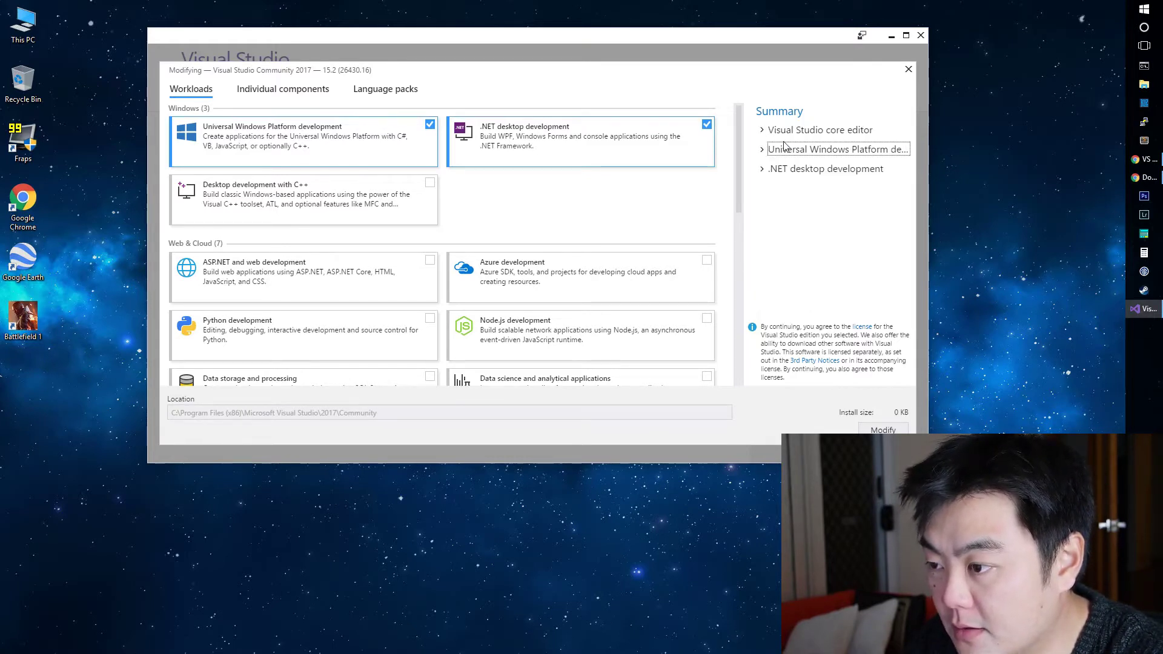
Examine the included and optional components of the .NET desktop development workload in the summary.
left_click(765, 172)
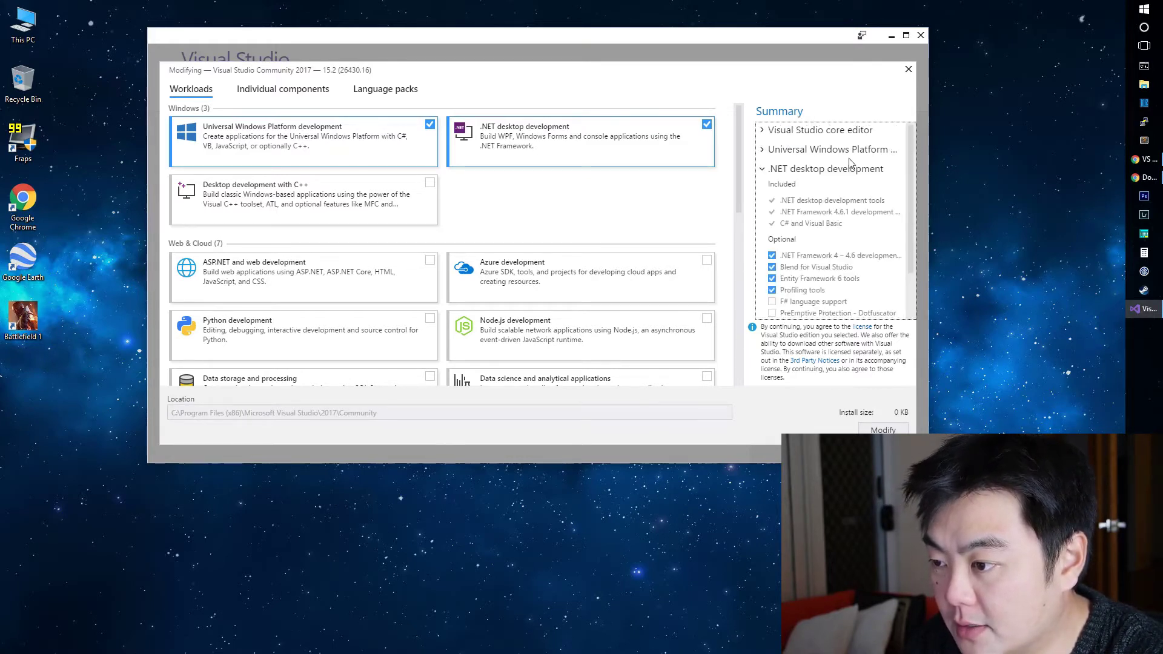
scroll(845, 197, "down", 2)
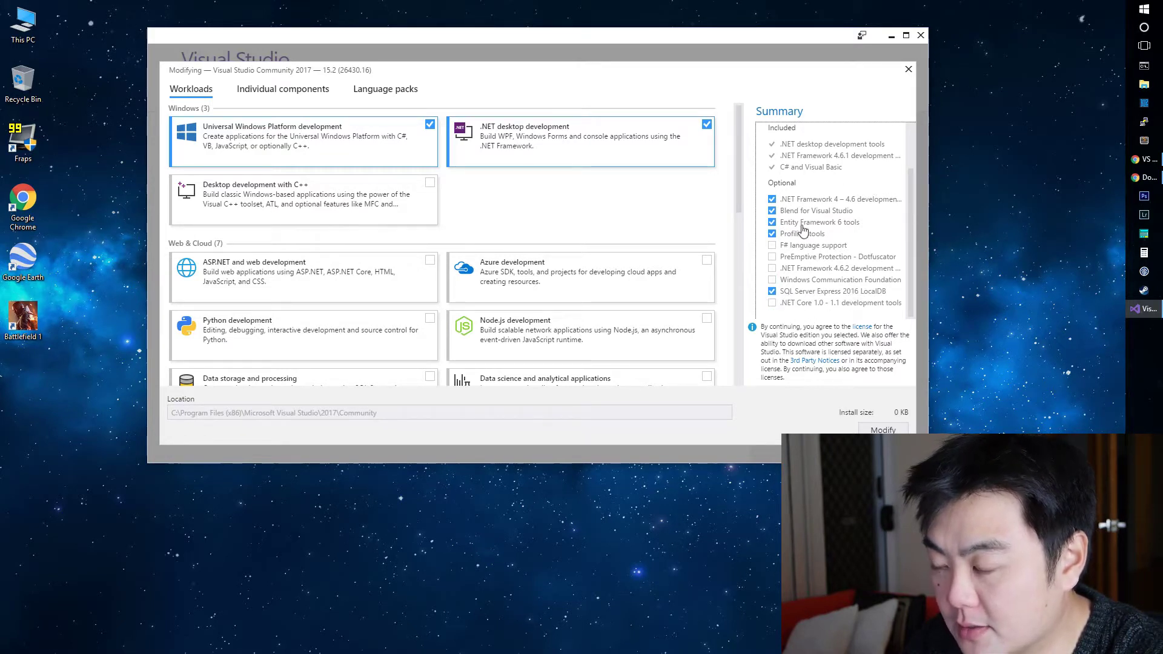
scroll(821, 264, "up", 3)
scroll(821, 264, "down", 3)
scroll(848, 203, "up", 5)
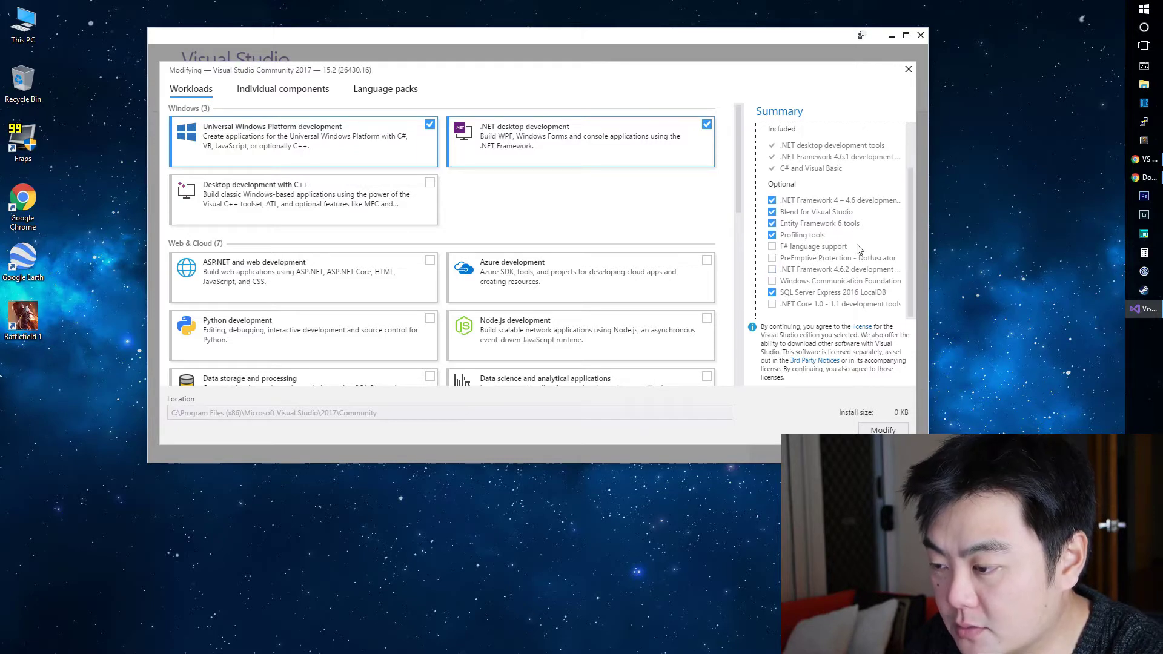
left_click(785, 170)
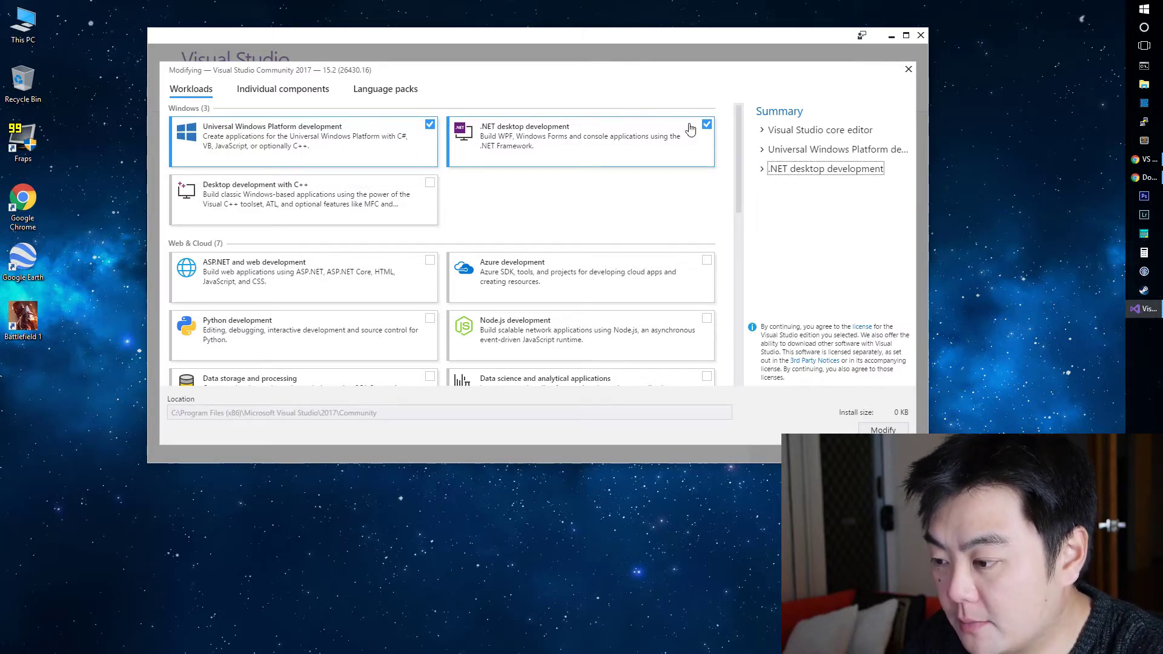
Review the Universal Windows Platform workload's included components and optional Windows 10 SDKs once more.
left_click(781, 151)
scroll(787, 157, "down", 2)
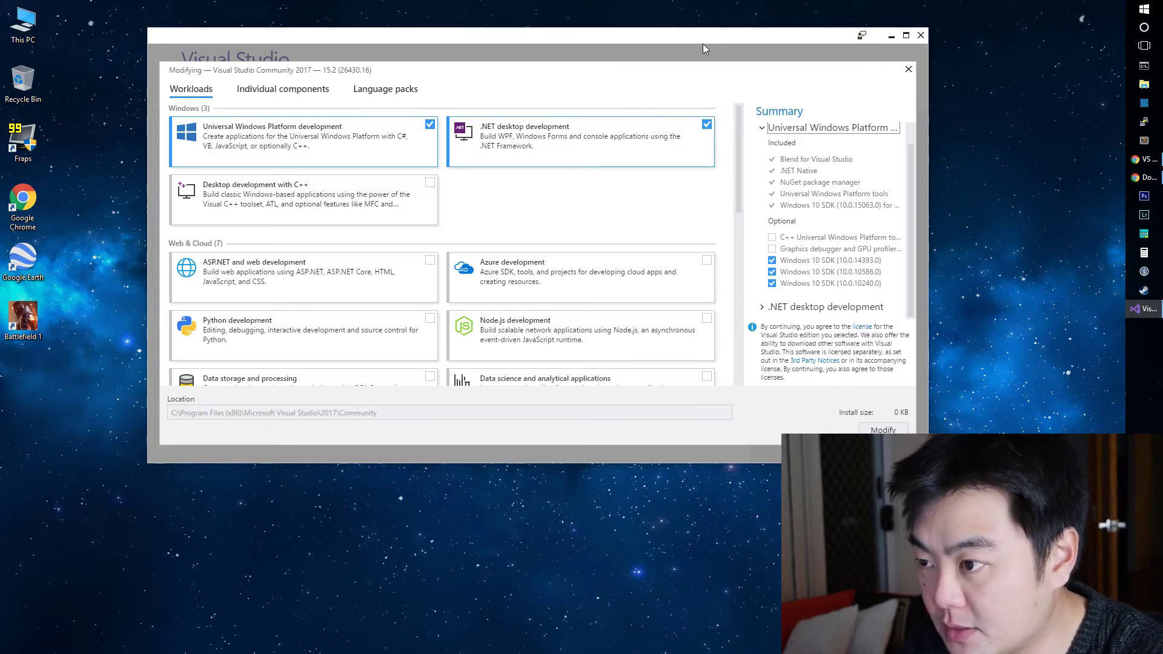
left_click_drag(703, 45, 731, 48)
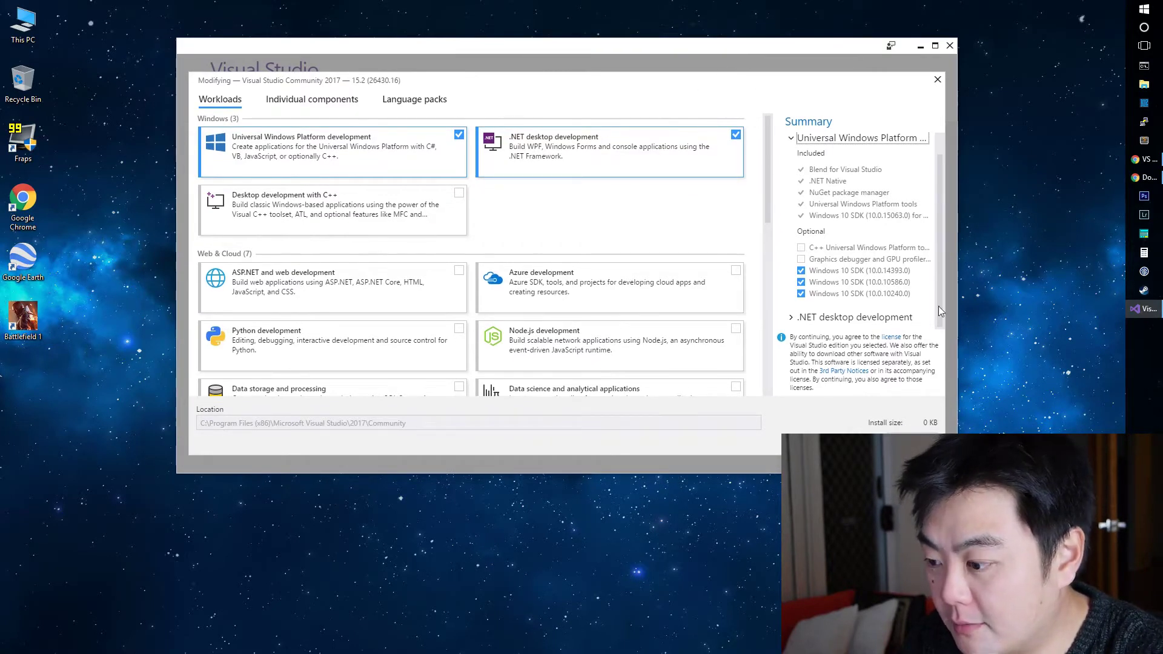
Leave the workload selection without applying any modification and close the Visual Studio installer.
left_click(937, 79)
left_click_drag(592, 52, 632, 75)
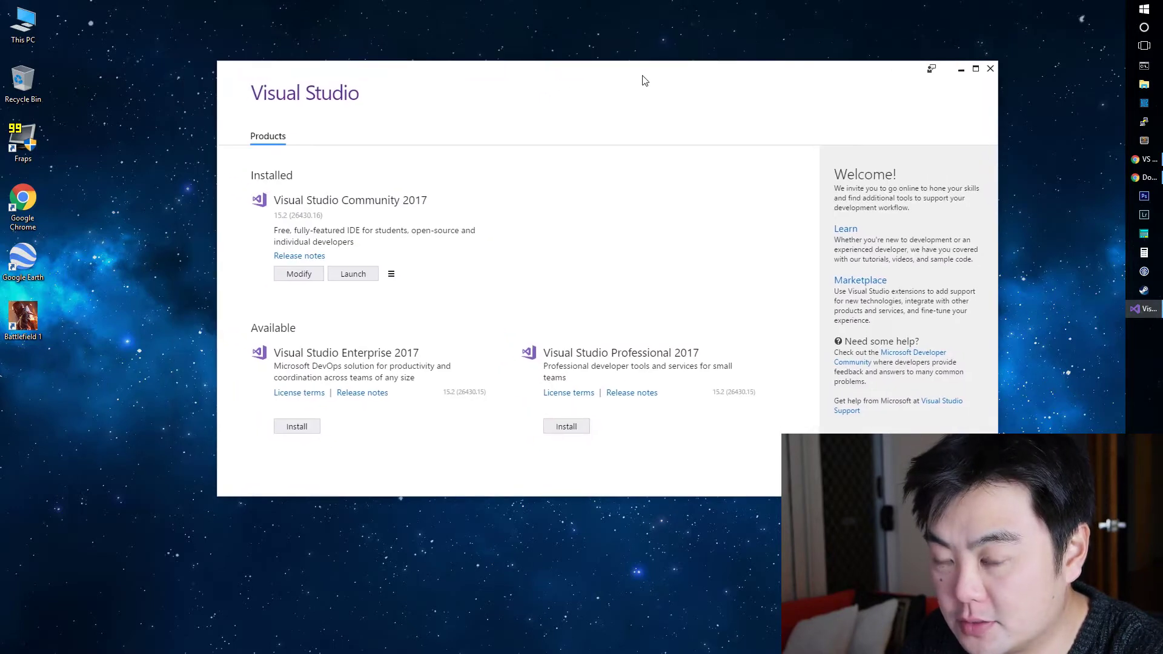
left_click(982, 72)
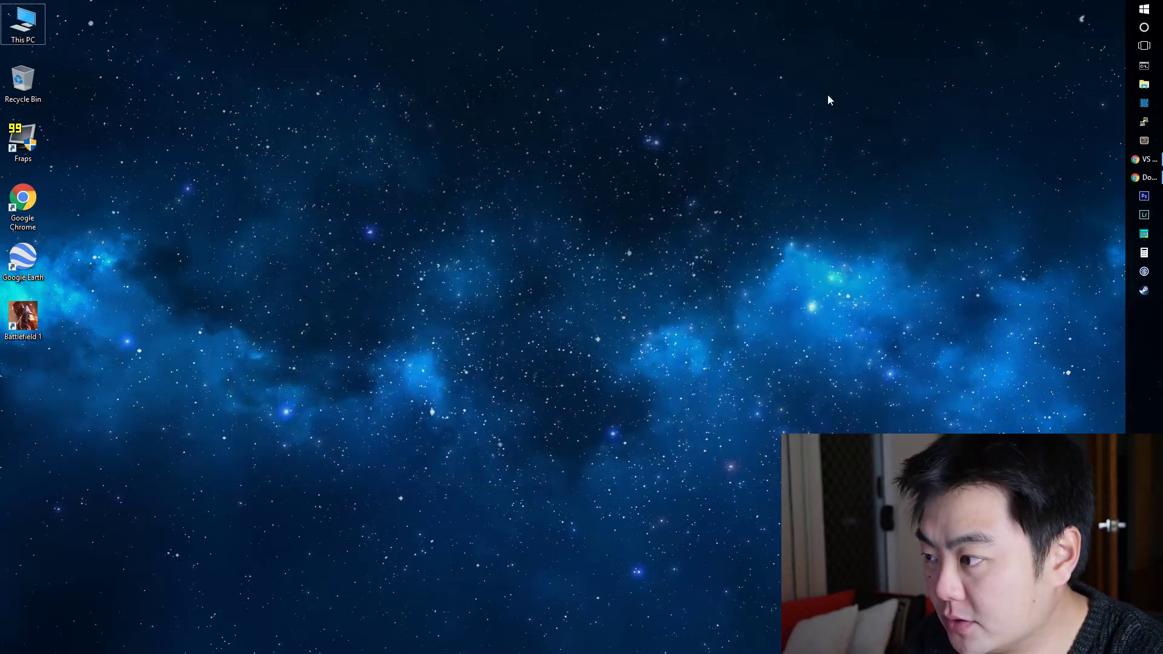
Launch Visual Studio 2017 and maximize its window.
left_click(1144, 9)
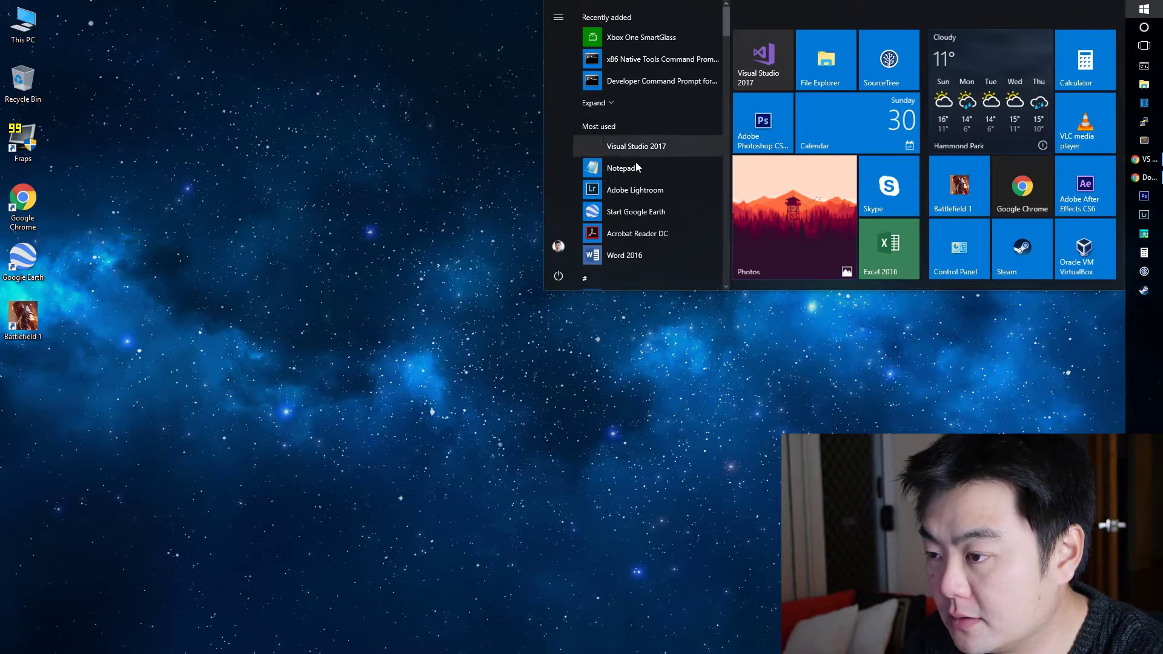
left_click(785, 71)
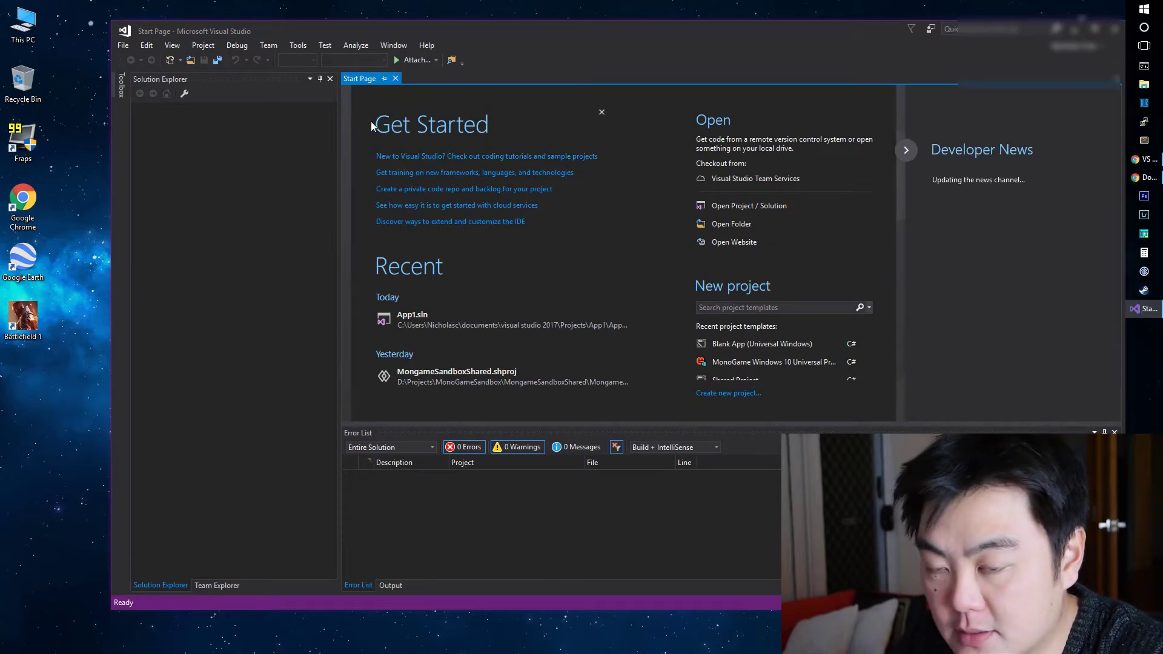
left_click_drag(289, 38, 321, 20)
double_click(603, 16)
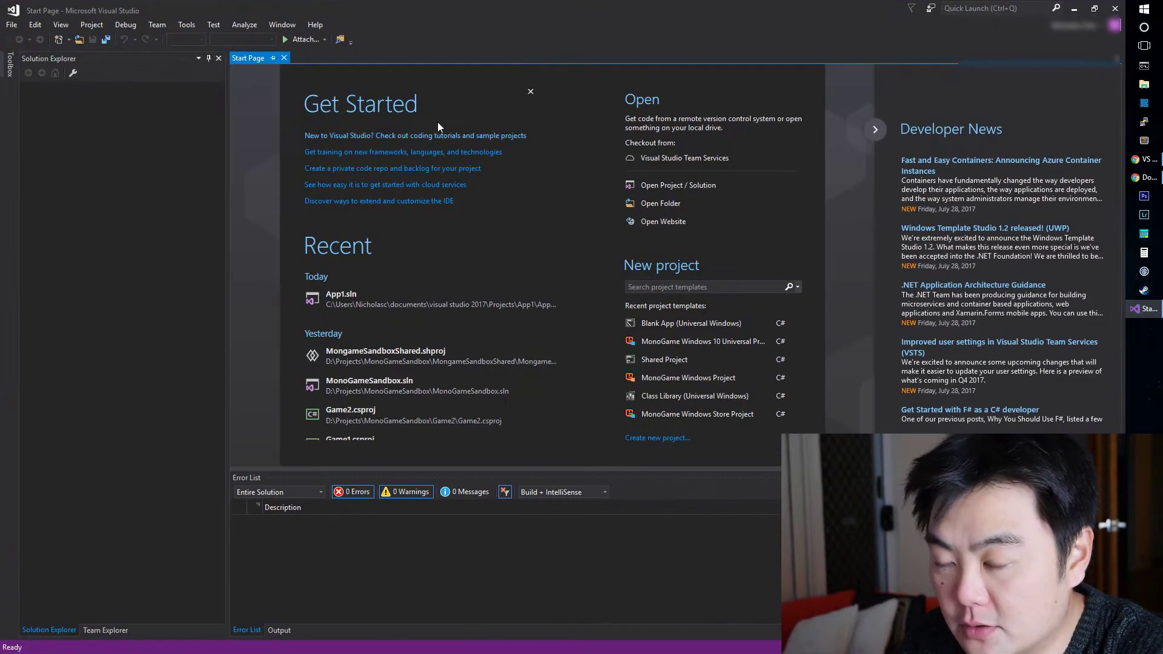
Start a new project and select the Visual C# Windows Universal template Blank App (Universal Windows).
left_click(12, 24)
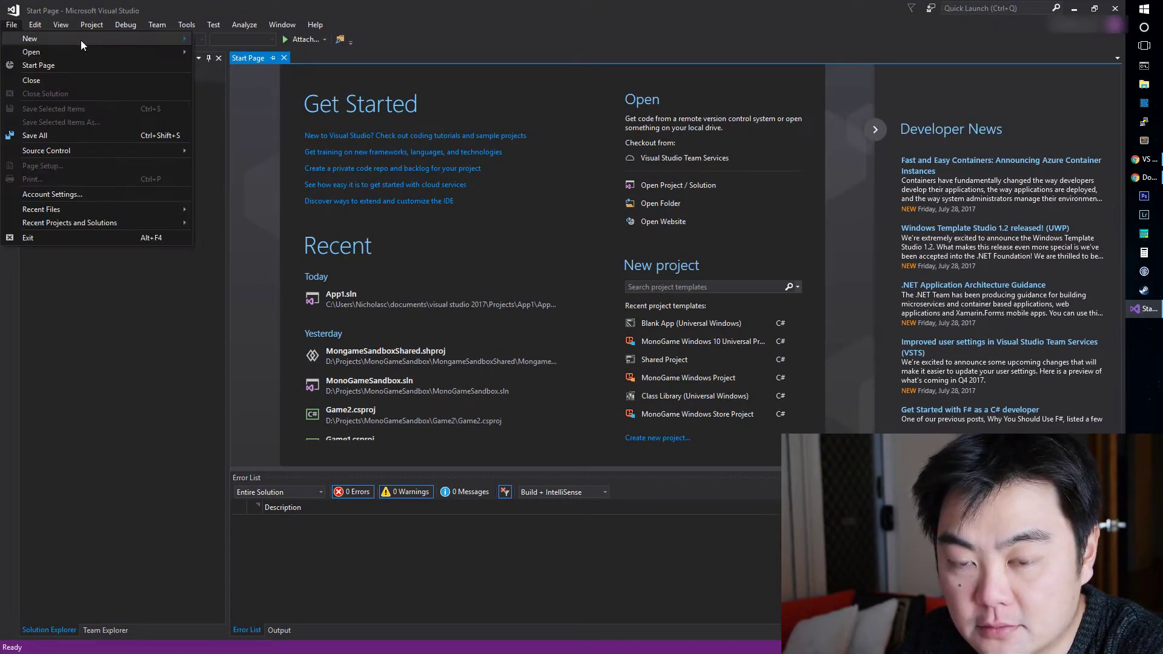
mouse_move(81, 40)
left_click(242, 40)
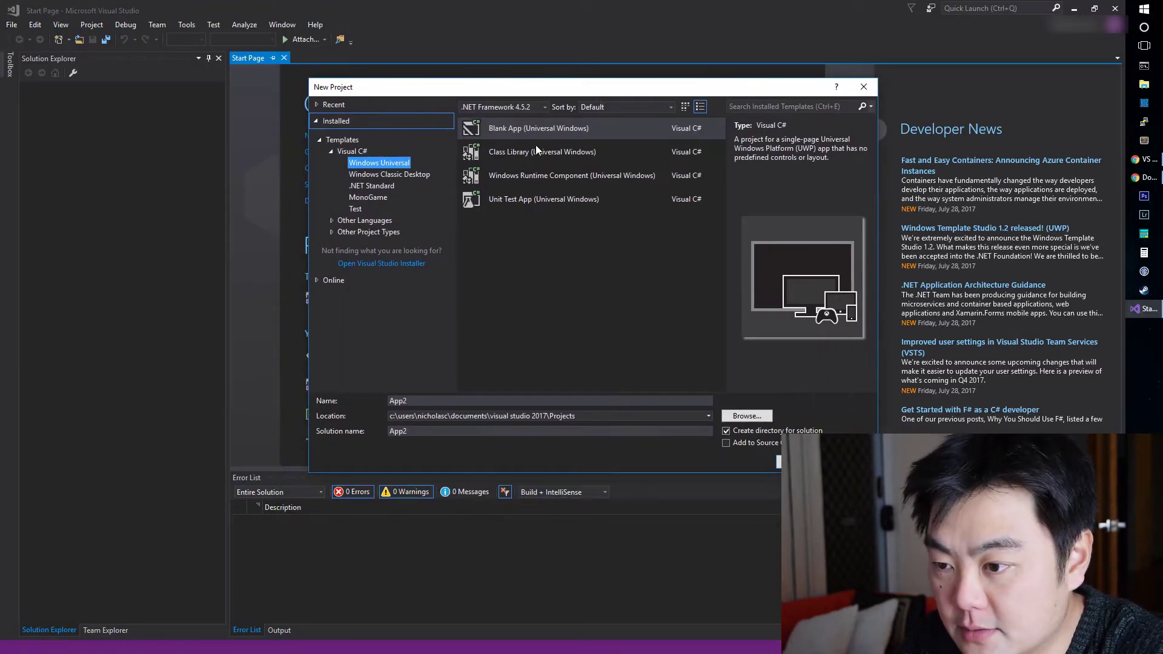
left_click(536, 133)
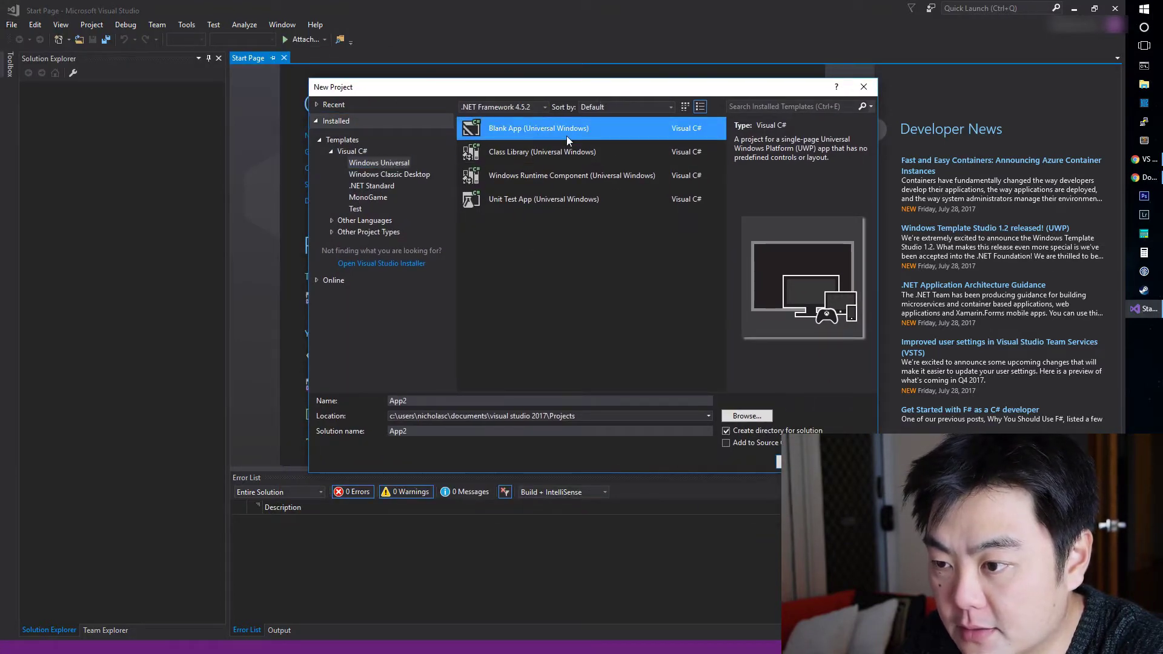
left_click(381, 162)
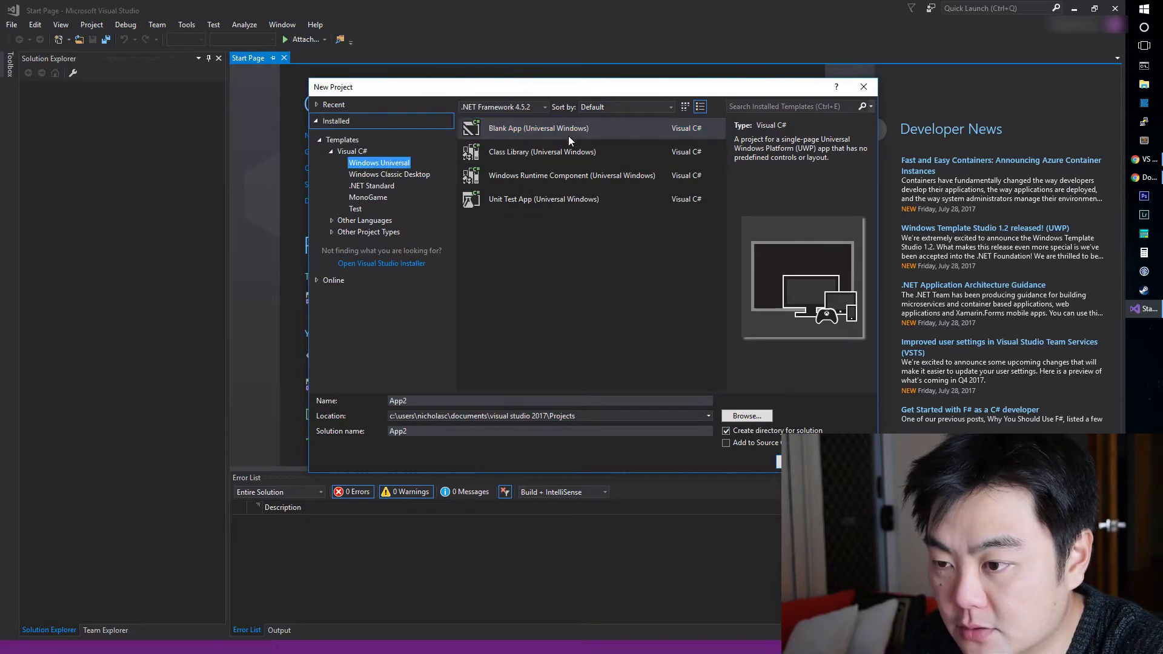
left_click(569, 133)
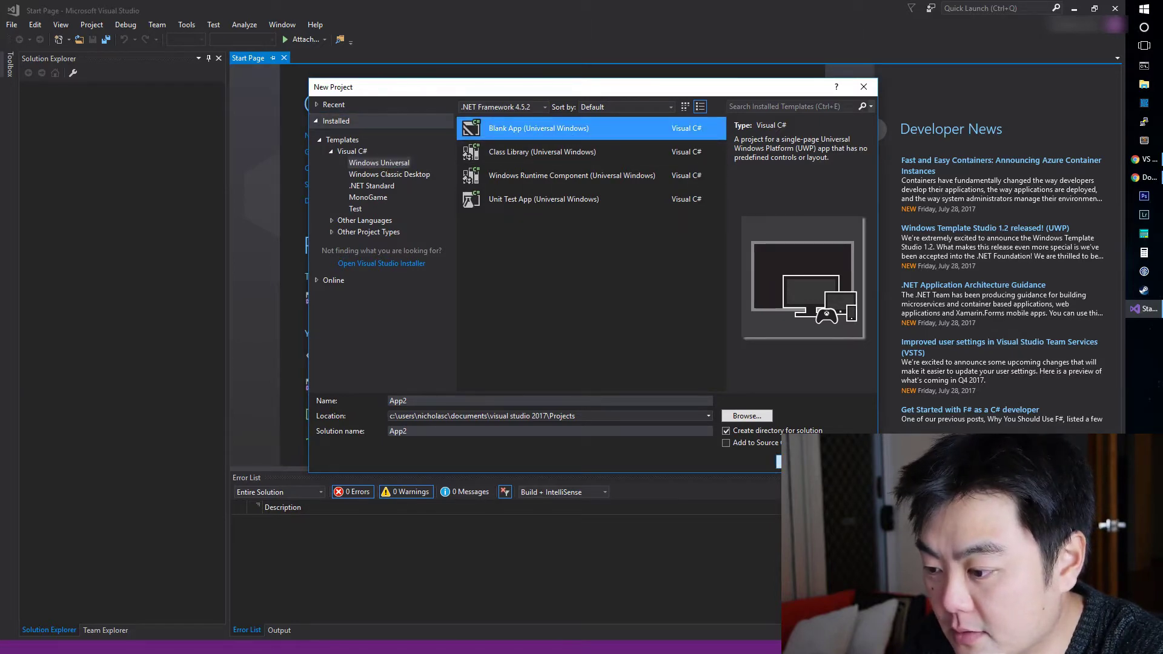
Create the project with target version Windows 10 Creators Update (Build 15063) and minimum version Windows 10 November Update (Build 10586).
left_click(803, 461)
left_click_drag(622, 271, 658, 137)
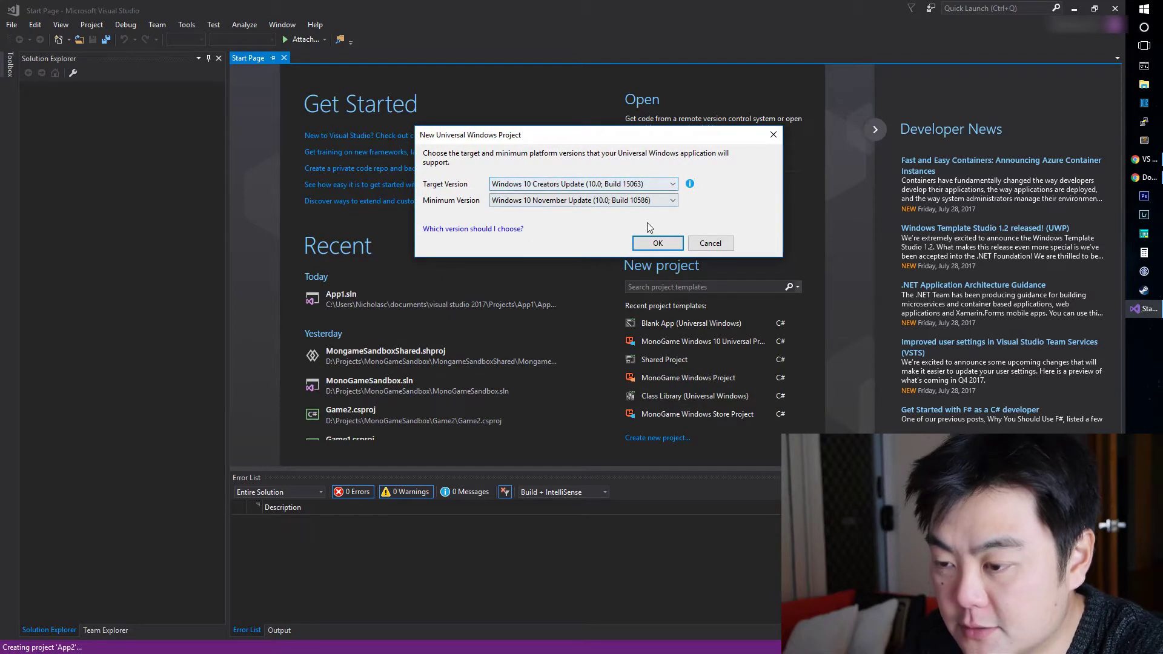
left_click(657, 243)
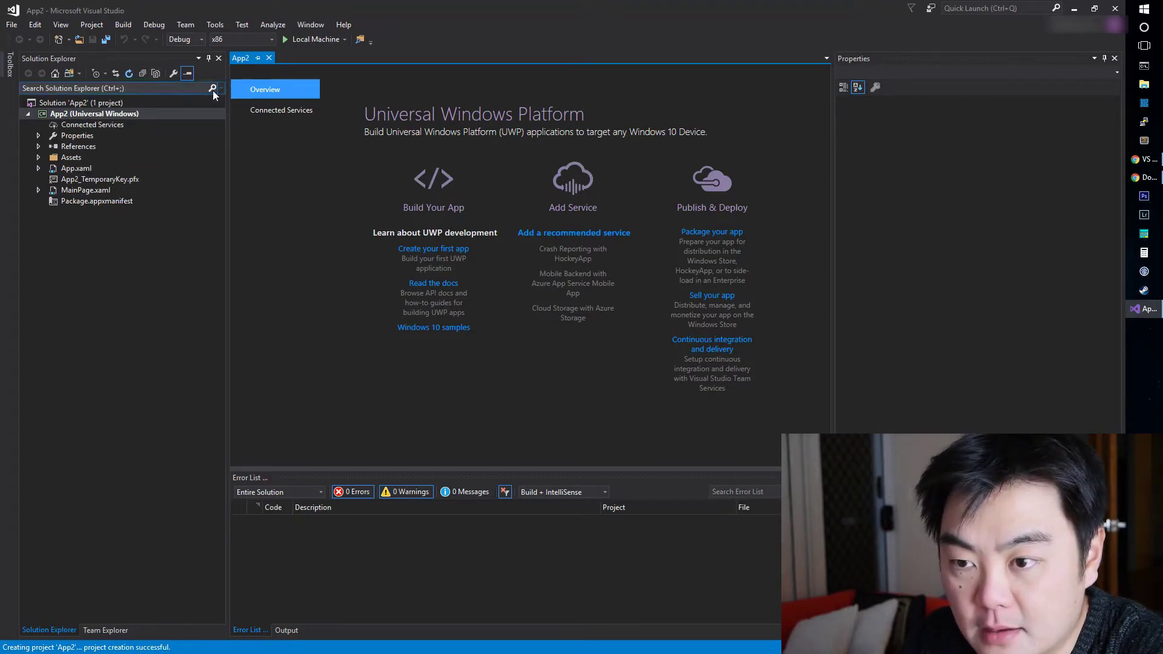
Run the blank app on the local machine in Debug x86, close its window and stop debugging.
left_click(304, 40)
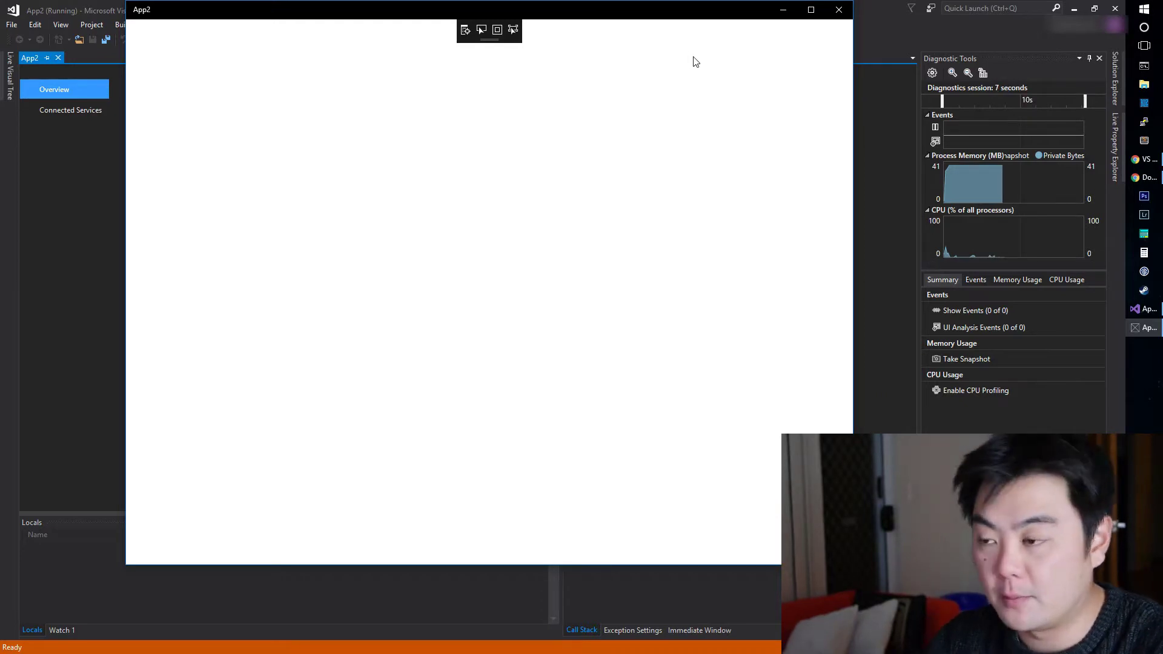
left_click(845, 13)
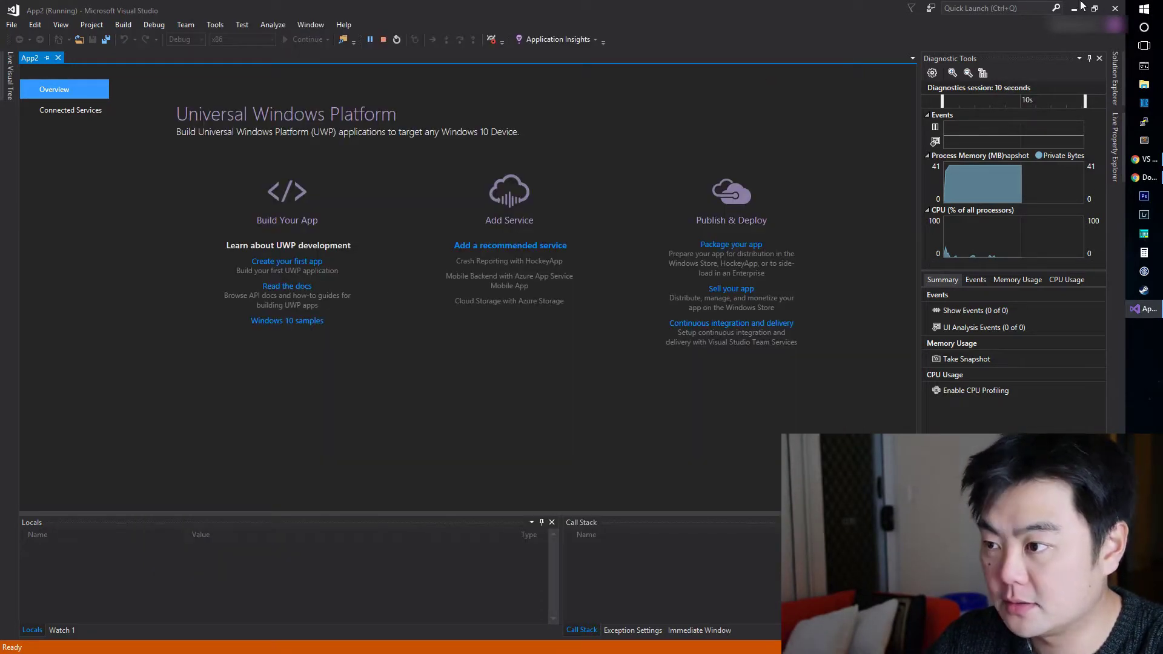
left_click(381, 39)
Switch to Windows Settings and open the For developers page under Update & security.
left_click(1153, 12)
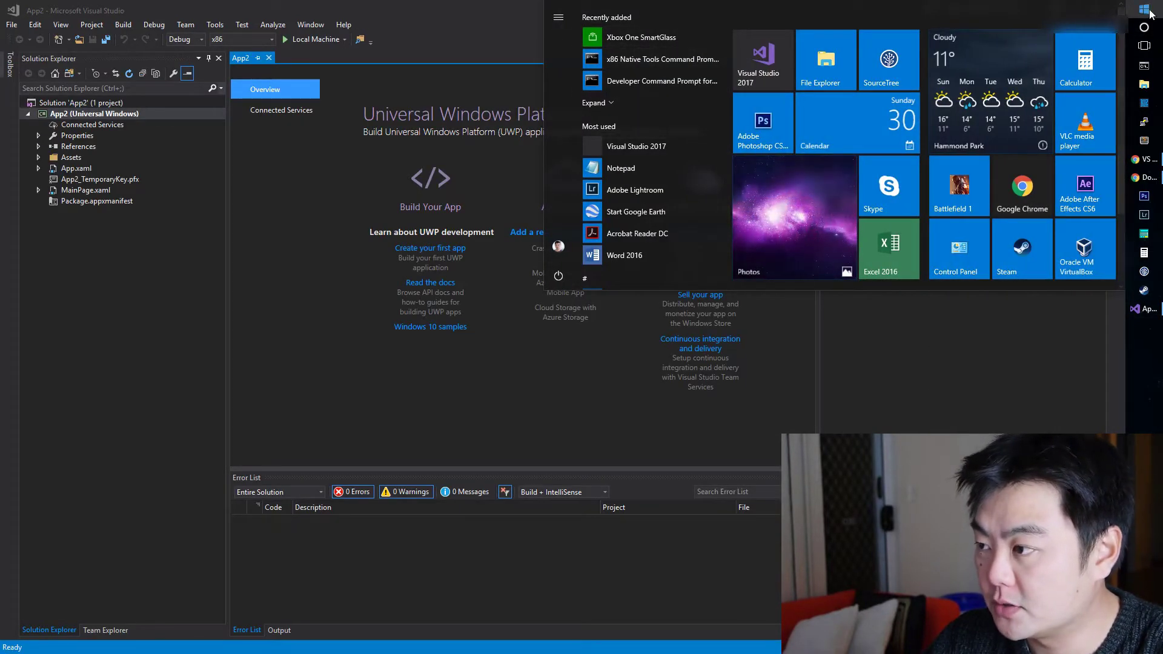
scroll(679, 147, "down", 1)
scroll(679, 147, "down", 2)
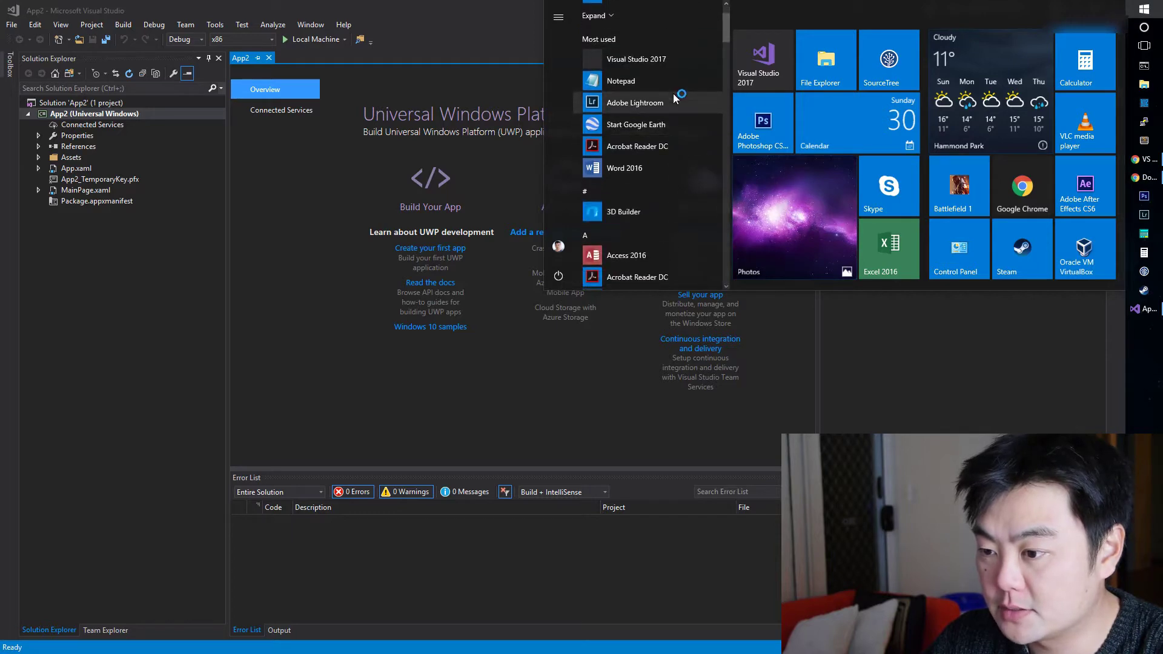
scroll(970, 157, "down", 2)
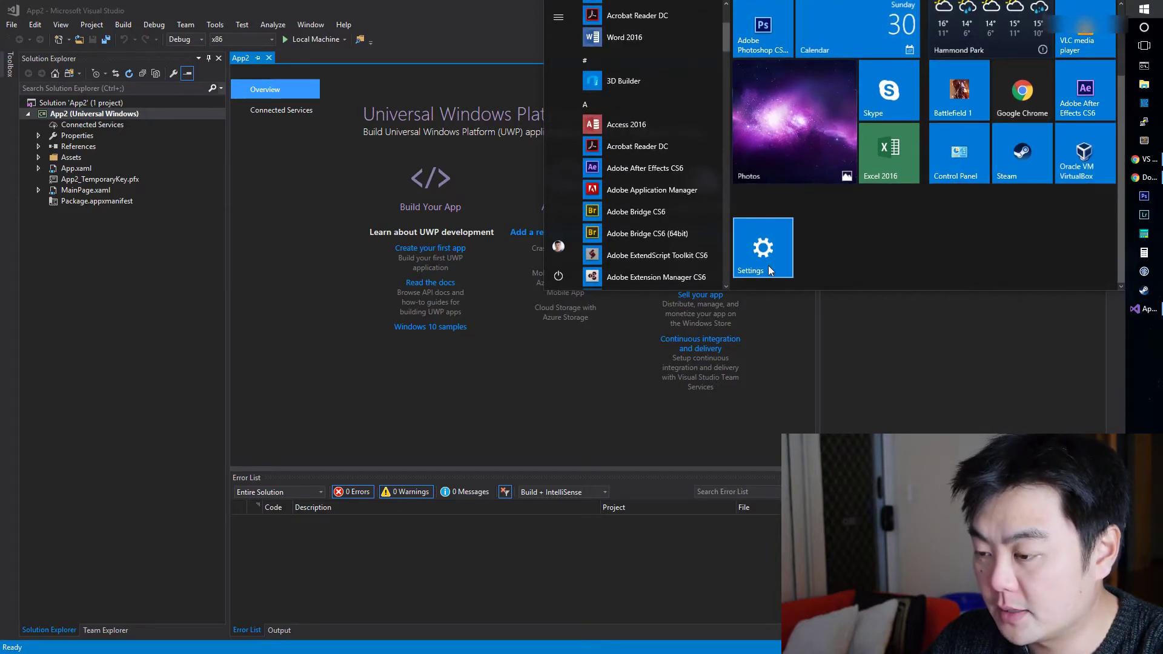
left_click(768, 266)
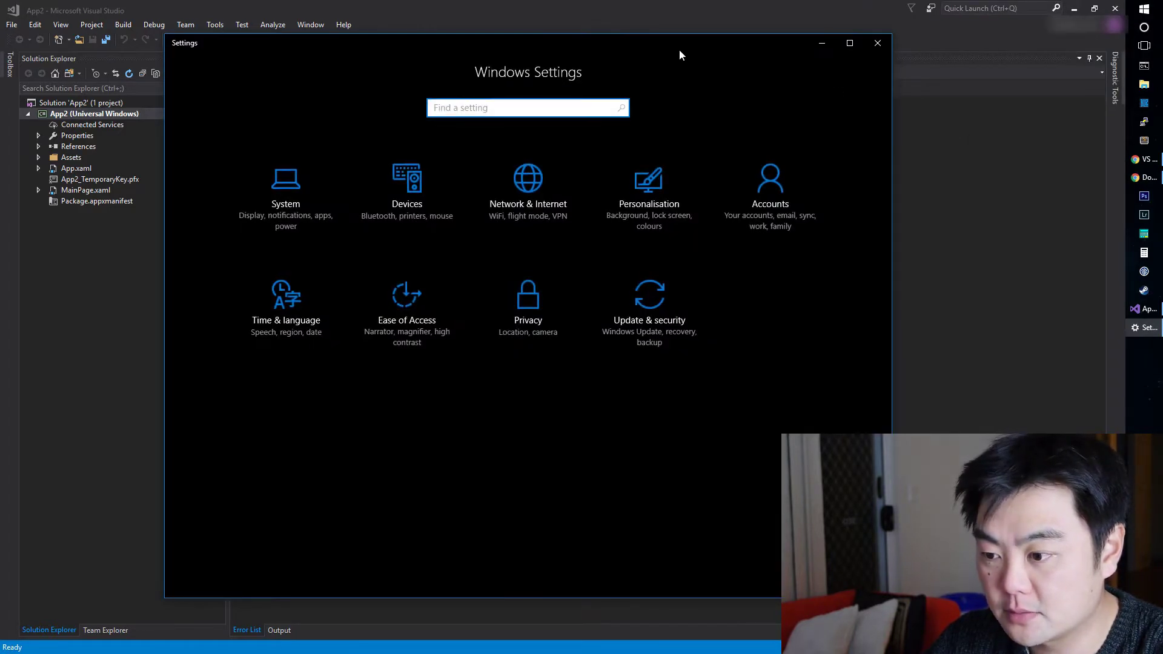
left_click_drag(619, 42, 710, 24)
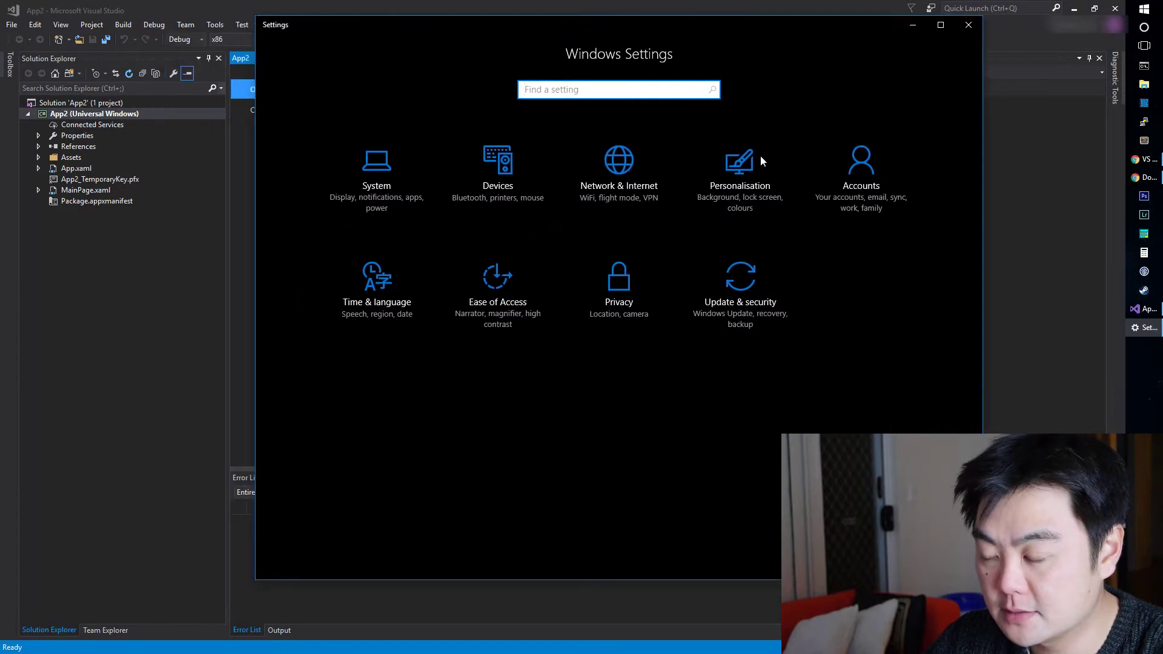
left_click(732, 311)
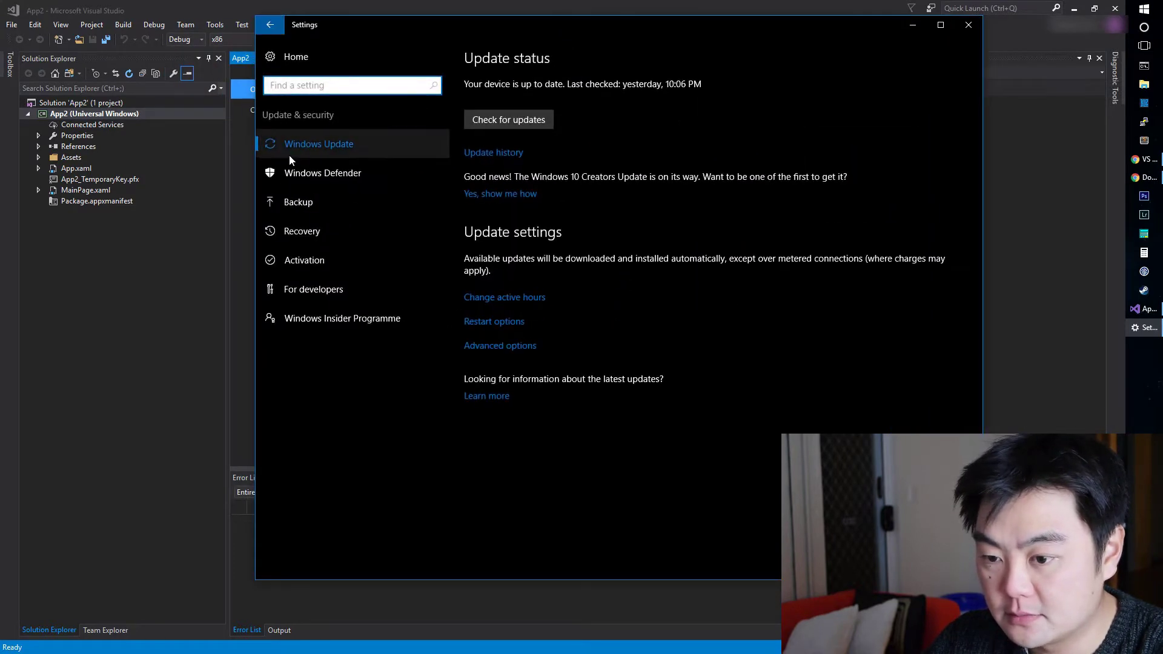
left_click(309, 289)
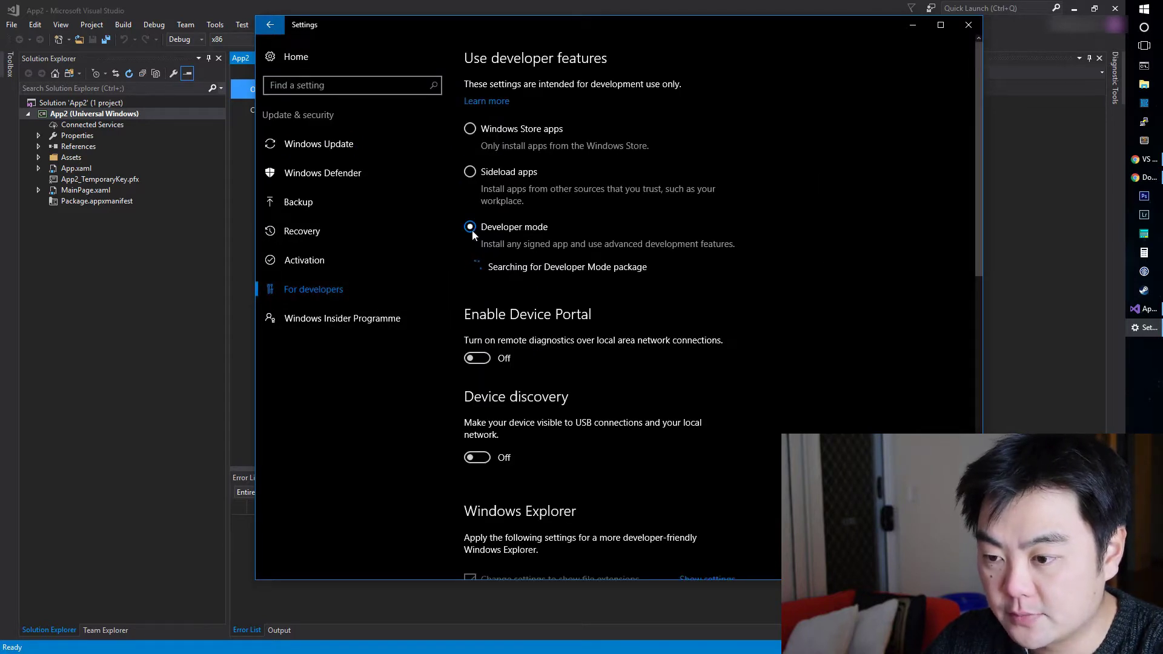
Set developer features to Windows Store apps and back to Developer mode, accept turning it on, and close Settings.
left_click(470, 130)
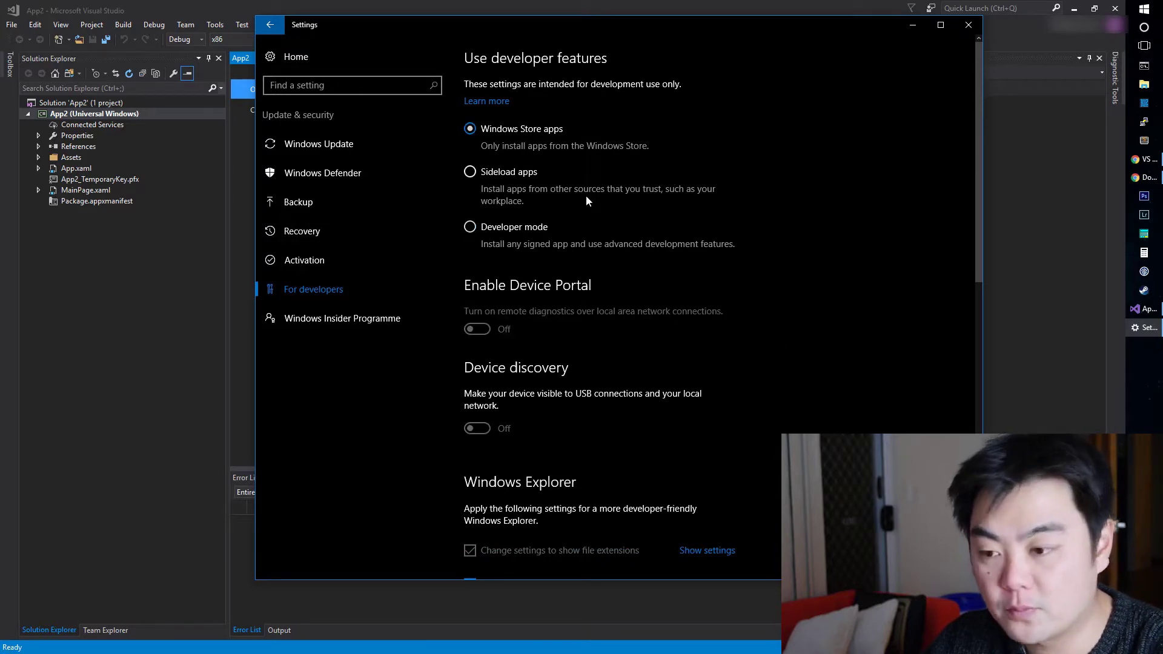
left_click(471, 228)
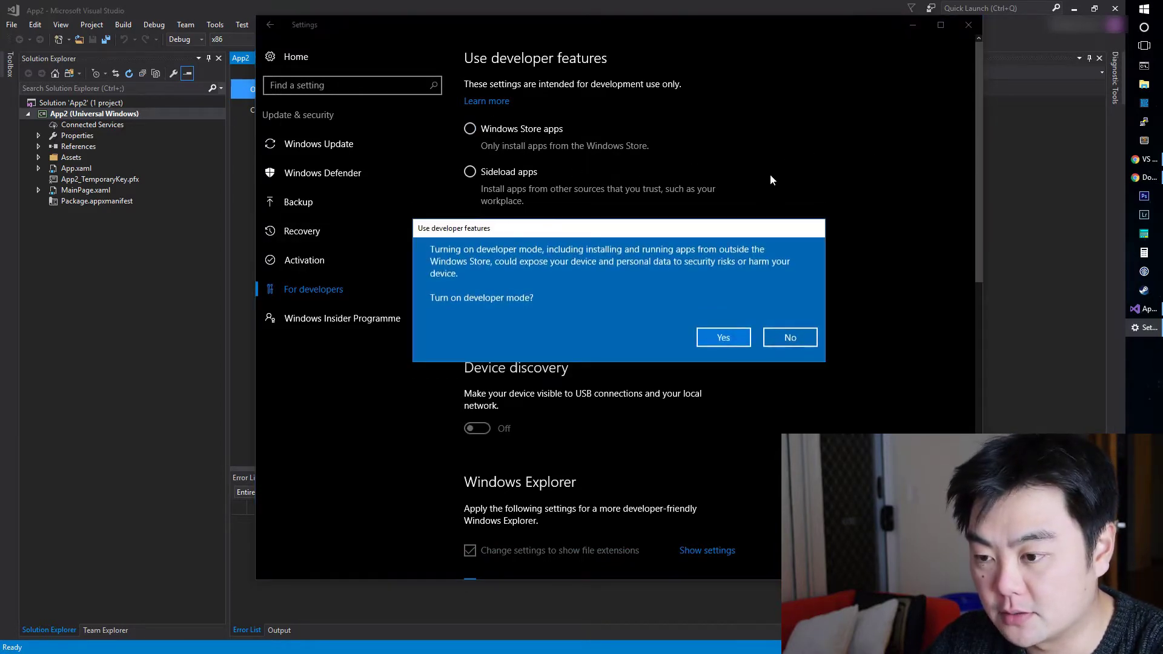
left_click(711, 337)
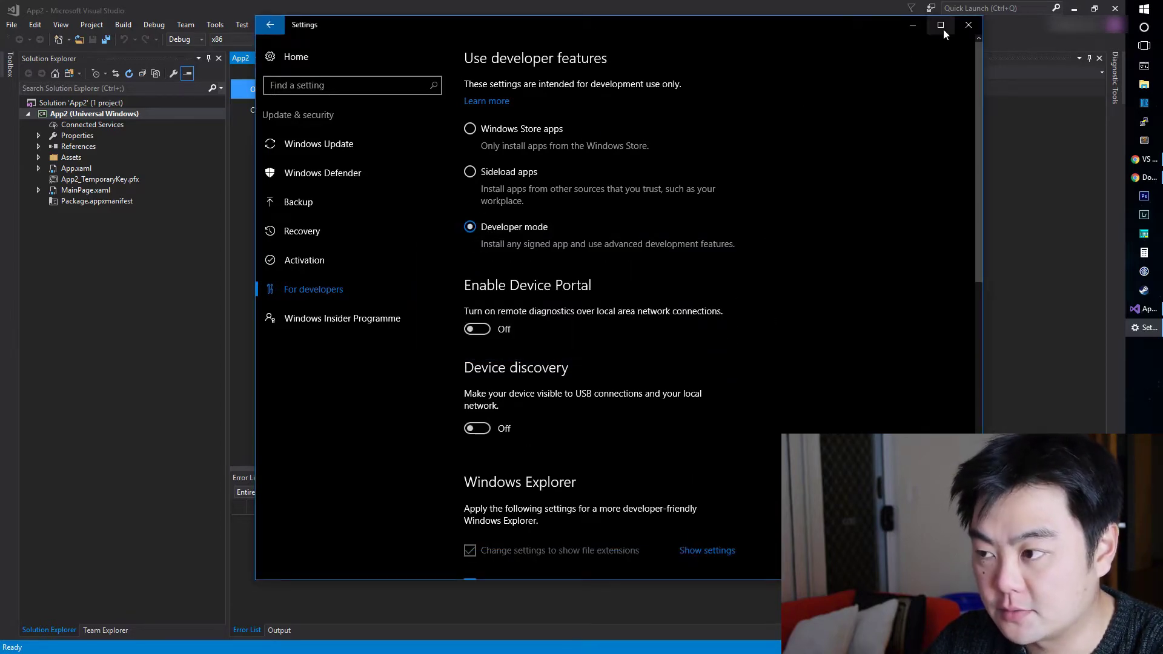
left_click(968, 25)
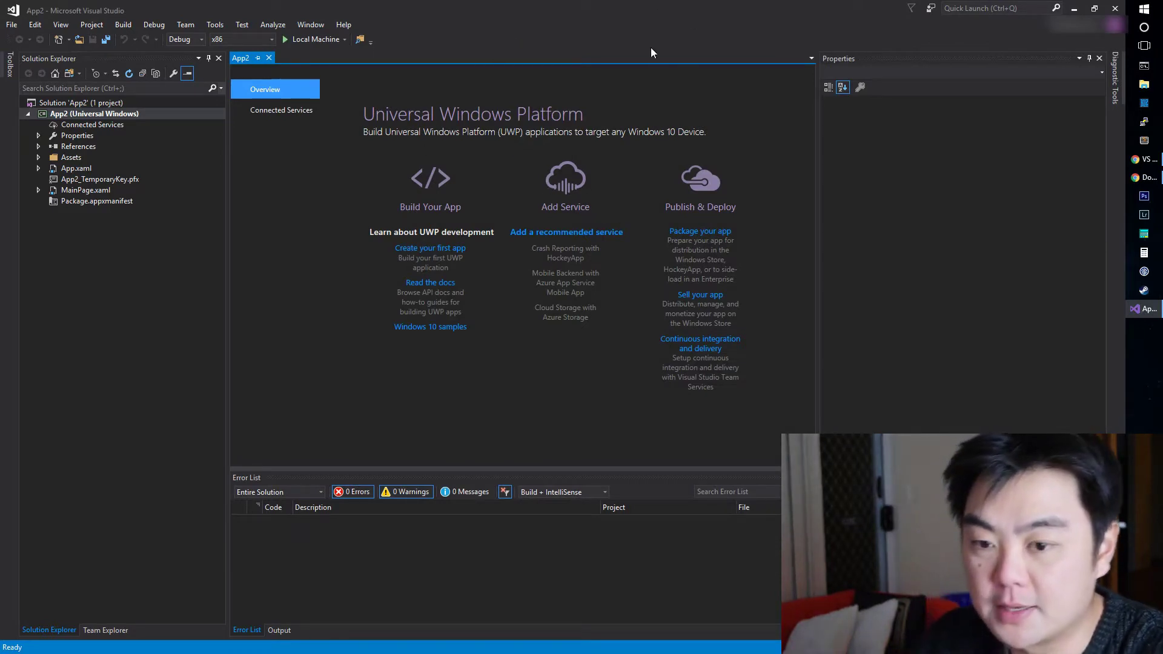
Run the App2 project on the local machine once more and close the app window.
left_click(94, 113)
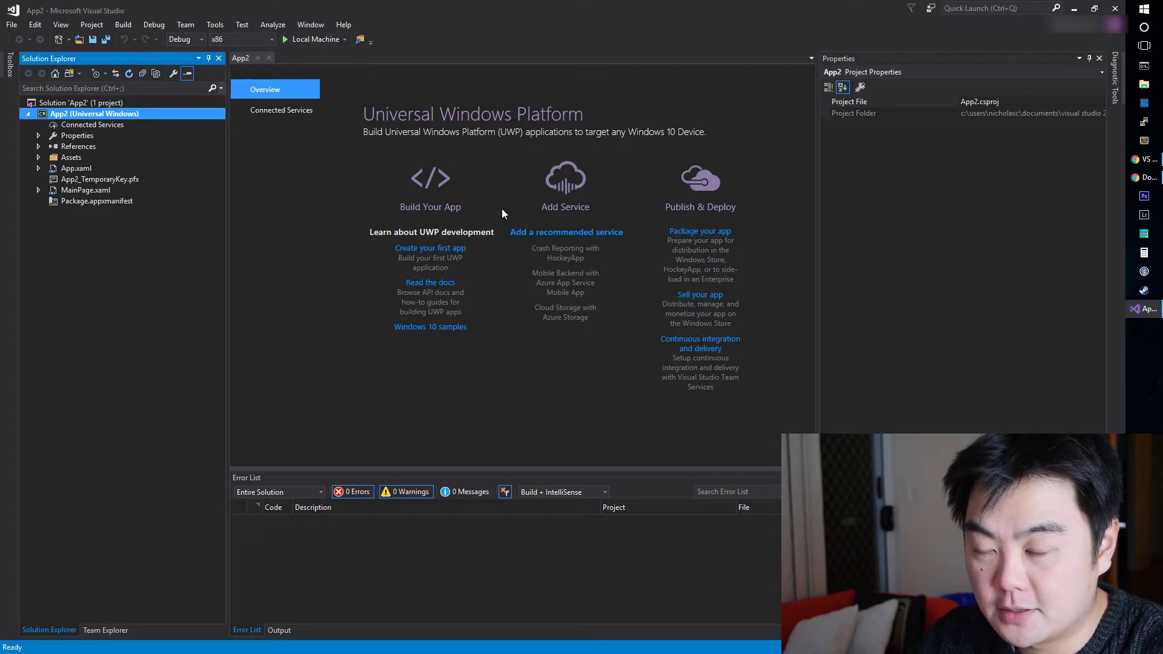
left_click(303, 38)
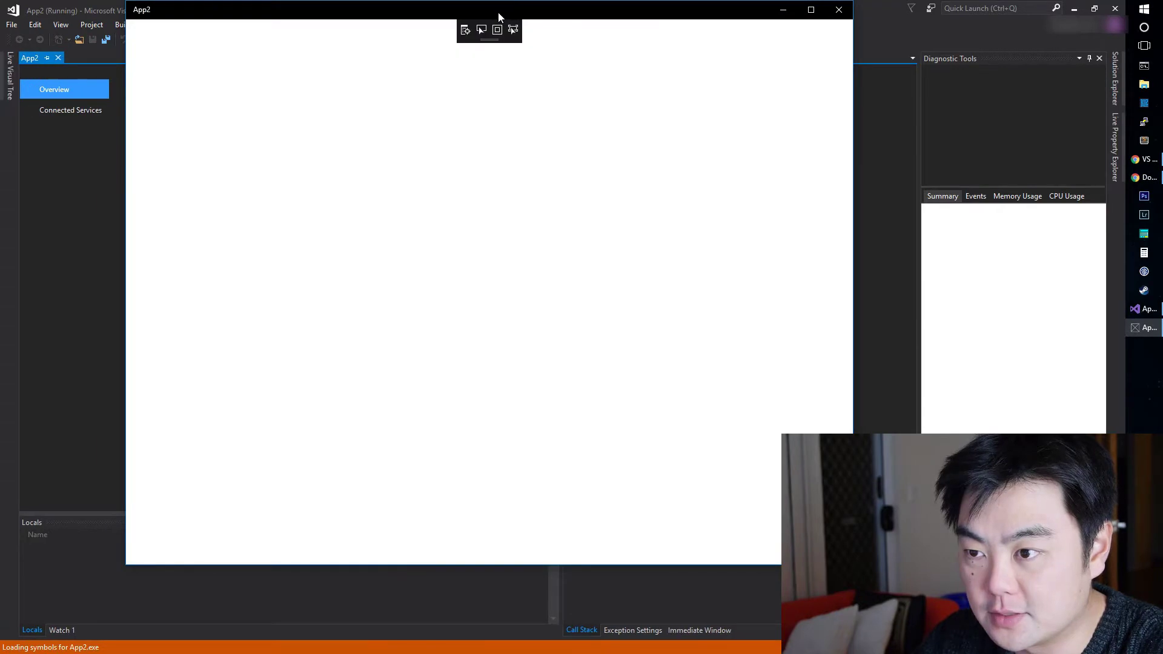
left_click_drag(498, 12, 541, 37)
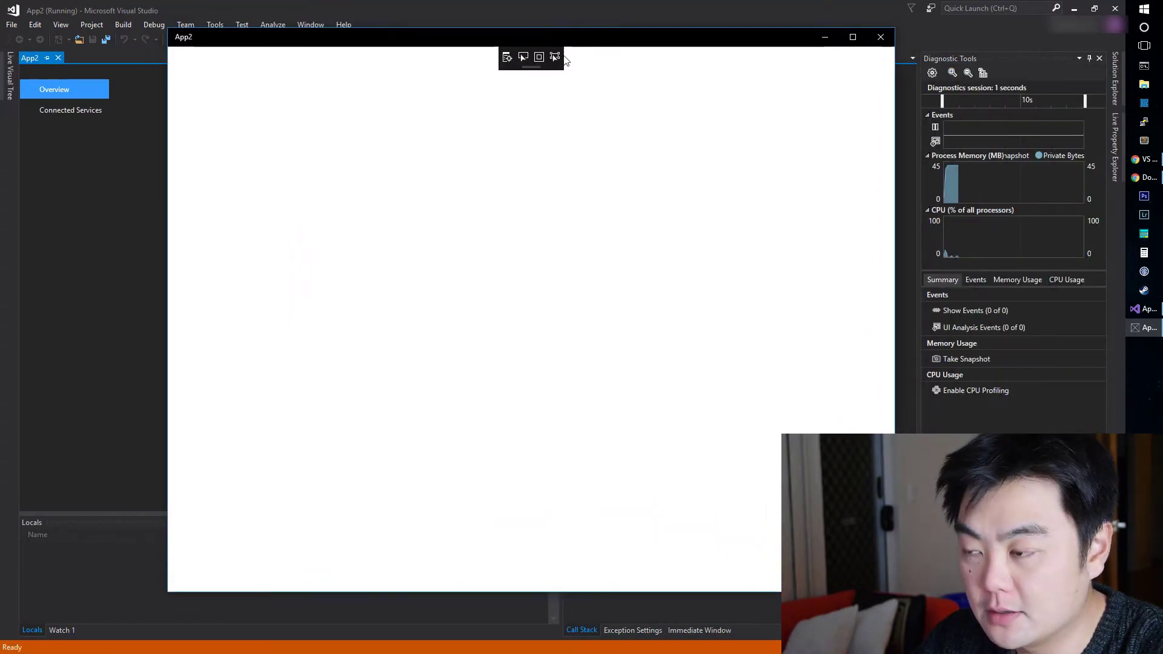
left_click(883, 35)
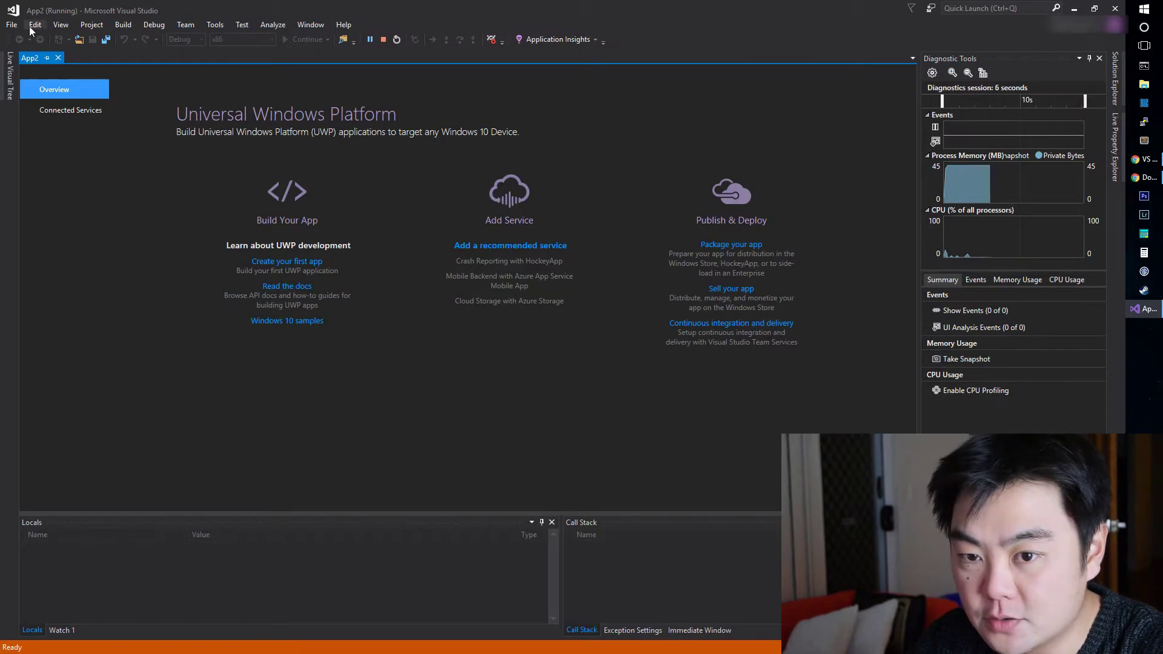
Exit Visual Studio once the debugging session has ended.
left_click(11, 24)
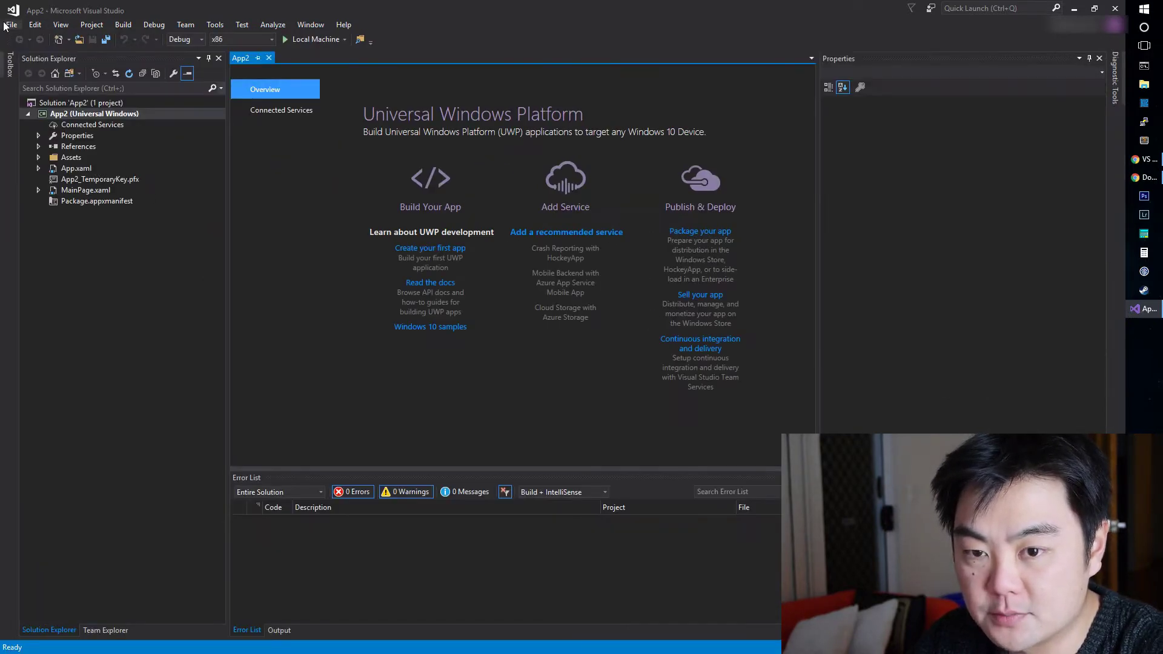
left_click(12, 25)
left_click(45, 267)
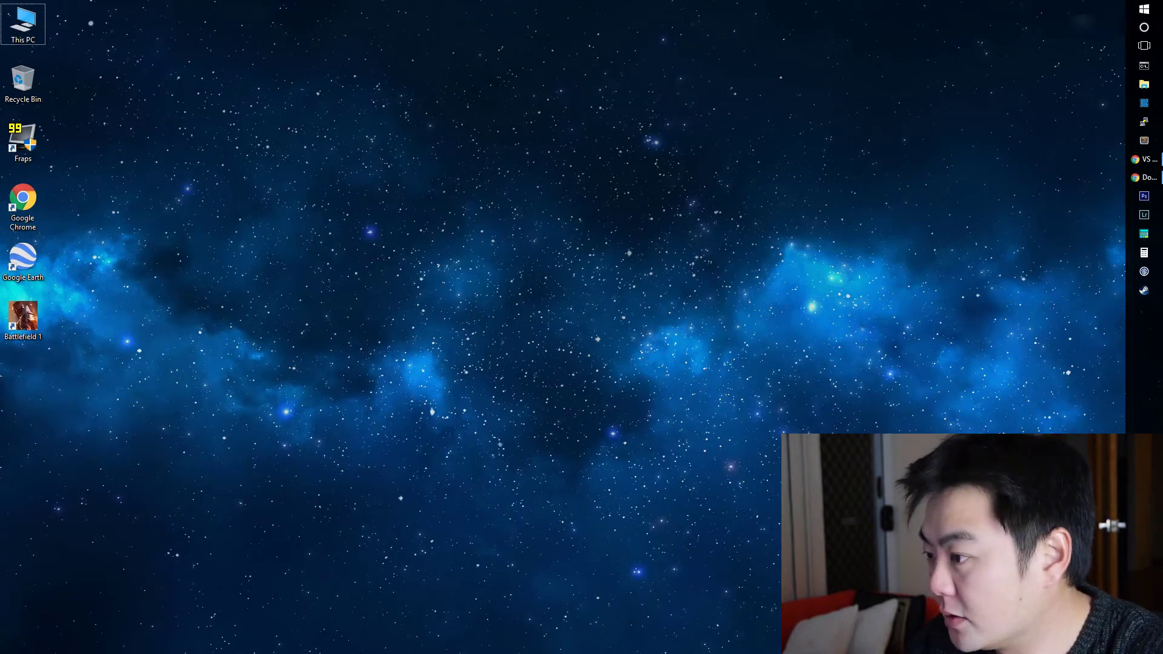
Switch to Chrome and load monogame.net in place of the Visual Studio download page.
left_click(1144, 180)
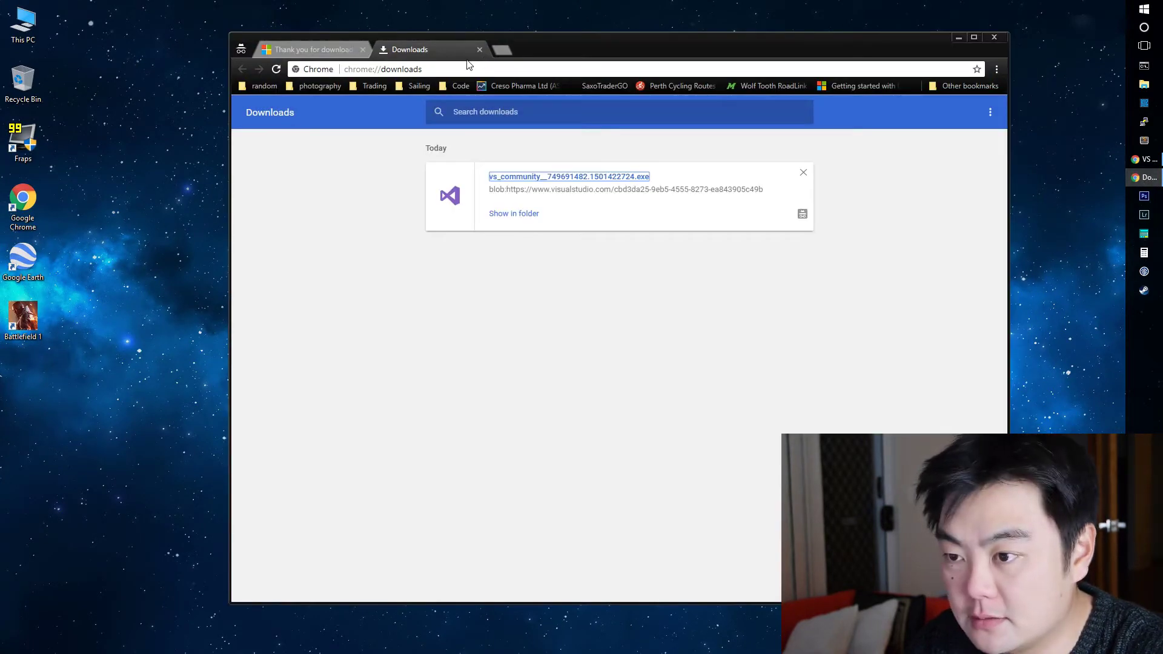
left_click(308, 49)
left_click(442, 68)
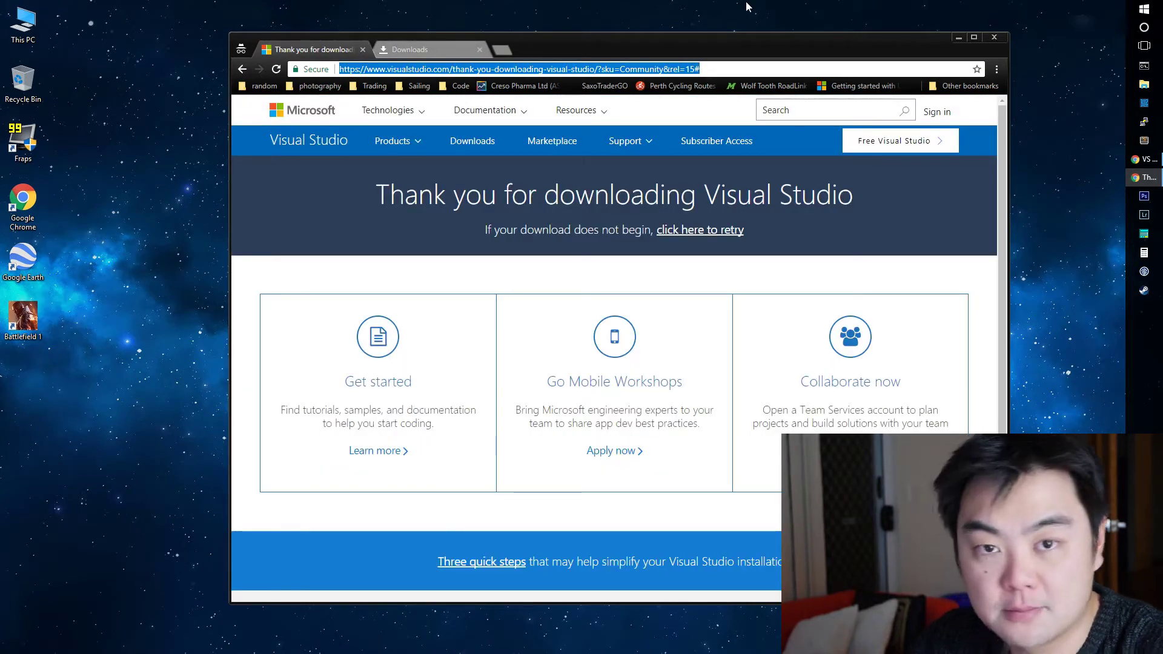
type("monogame.net")
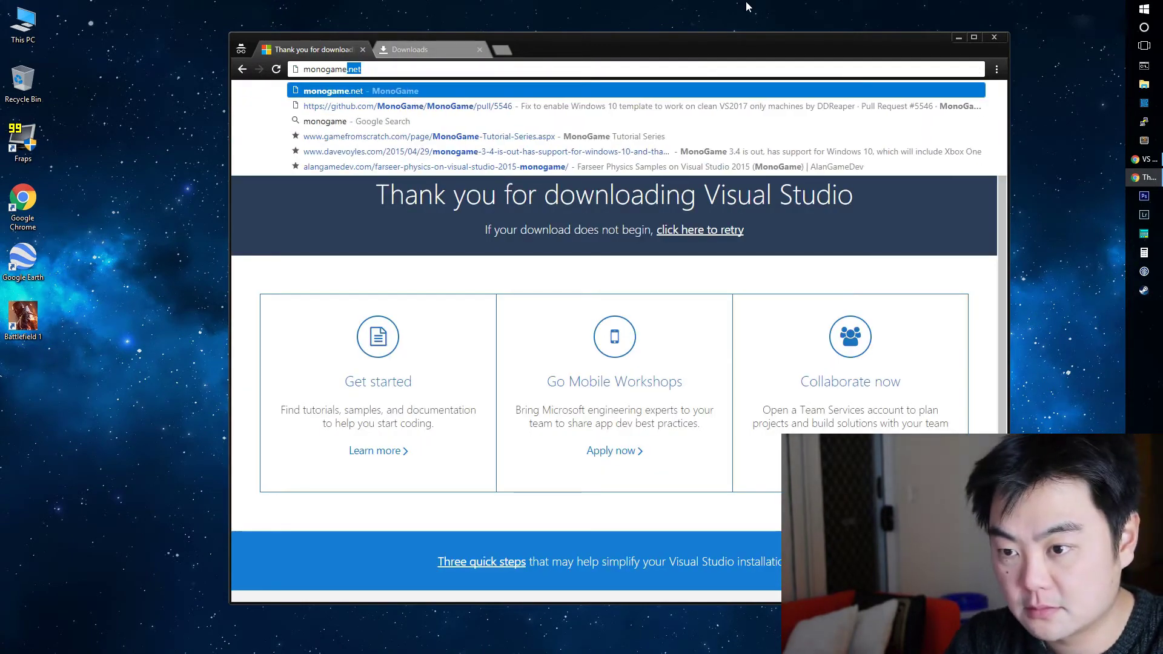
key("Return")
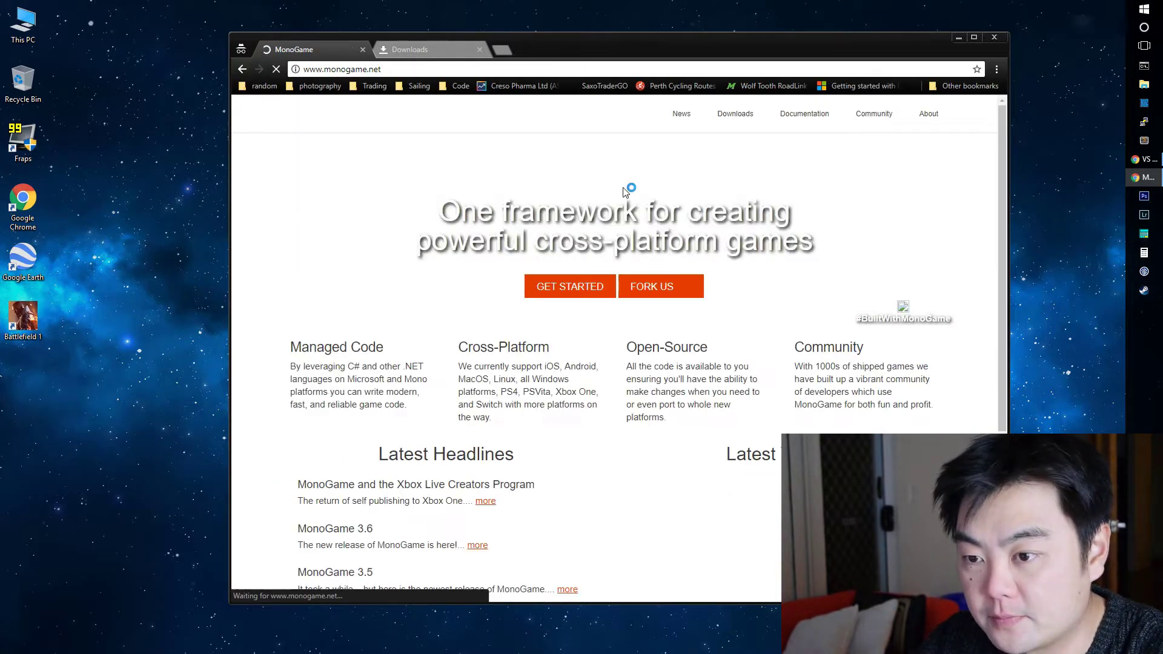
Open the MonoGame site's Downloads page and look over its releases, including MonoGame 3.6, and the development builds.
left_click_drag(731, 46, 708, 23)
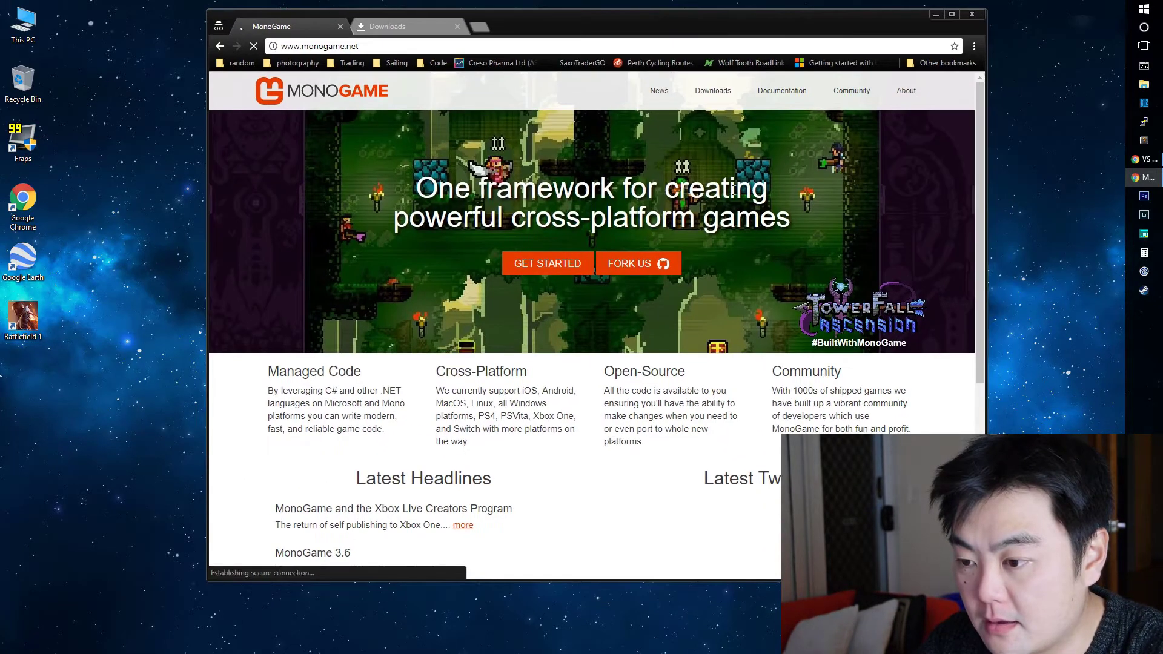
left_click(719, 98)
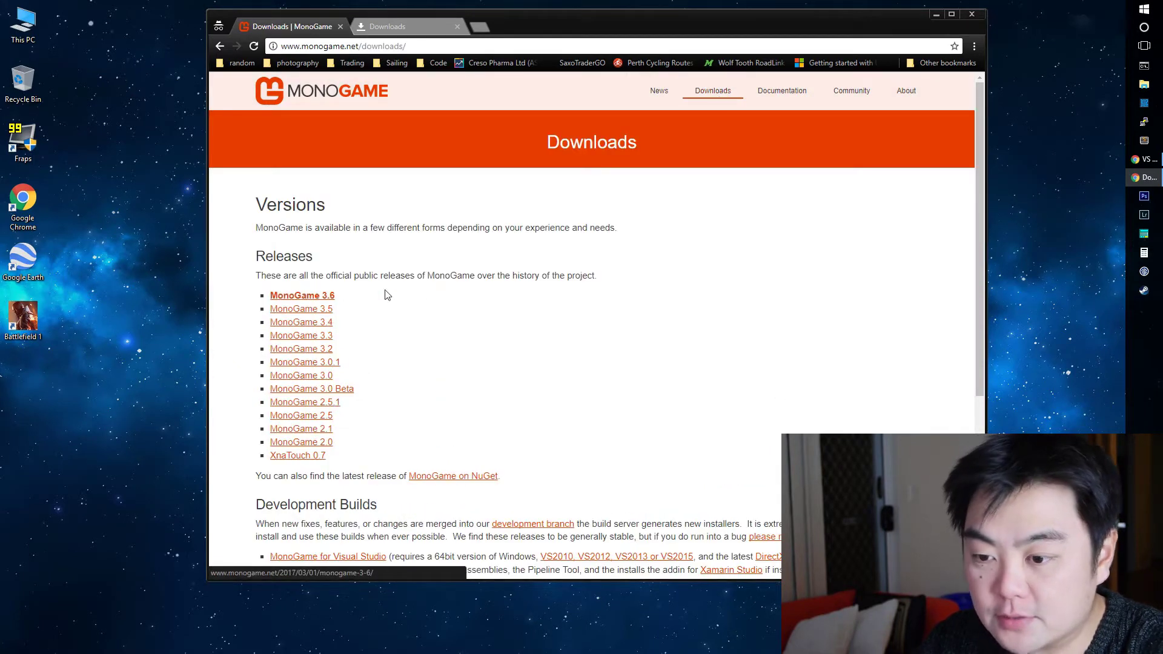
left_click(314, 297)
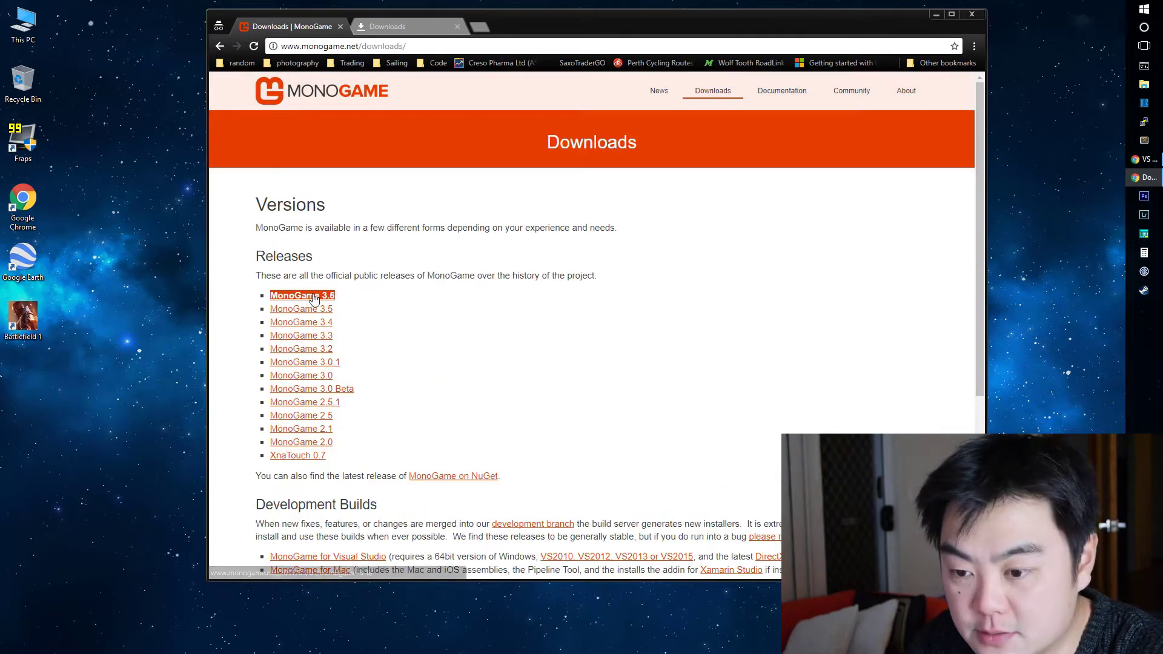
scroll(532, 316, "down", 5)
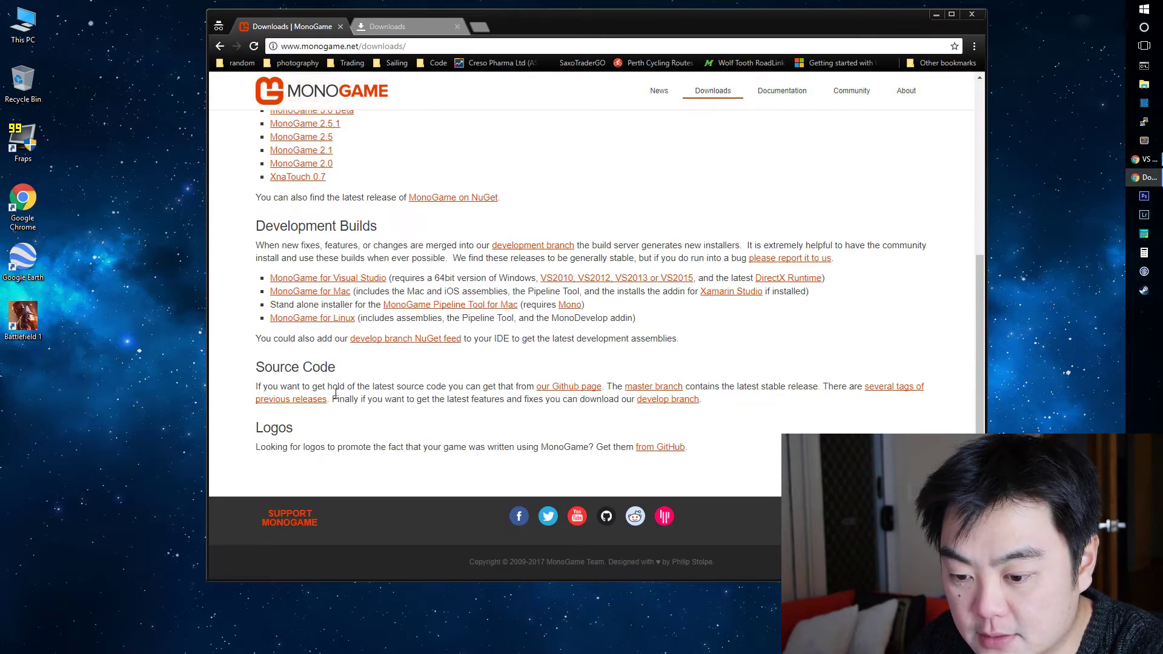
scroll(565, 272, "up", 5)
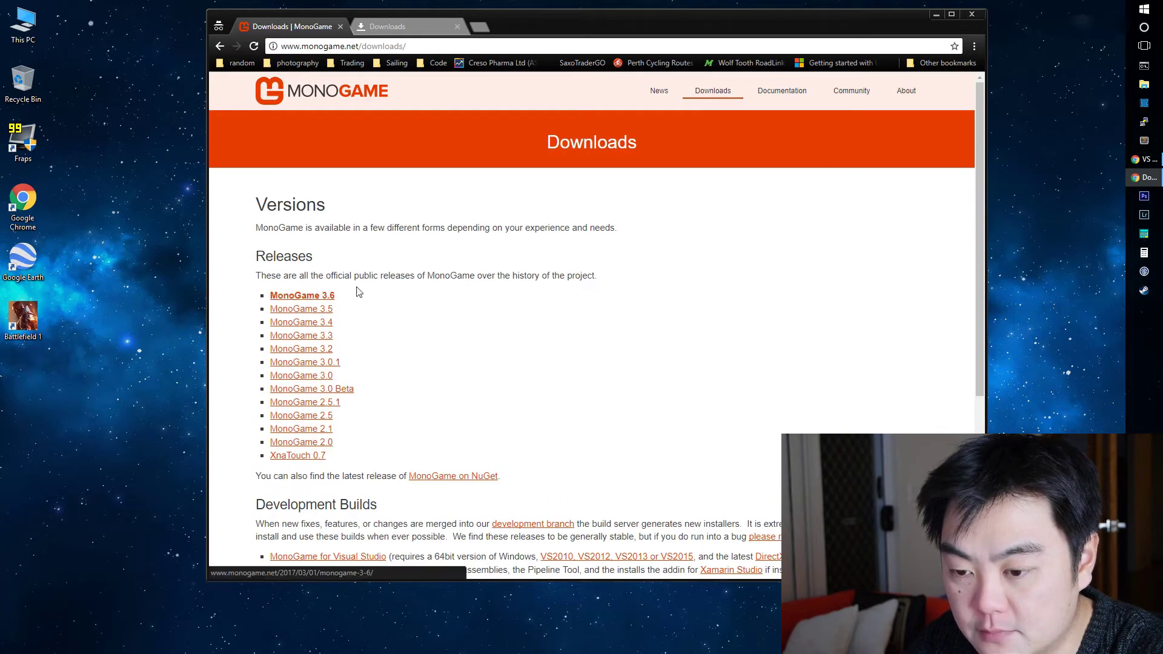
Start downloading the MonoGame 3.6 for VisualStudio installer from its release page and cancel the download in Chrome's download list.
left_click(303, 296)
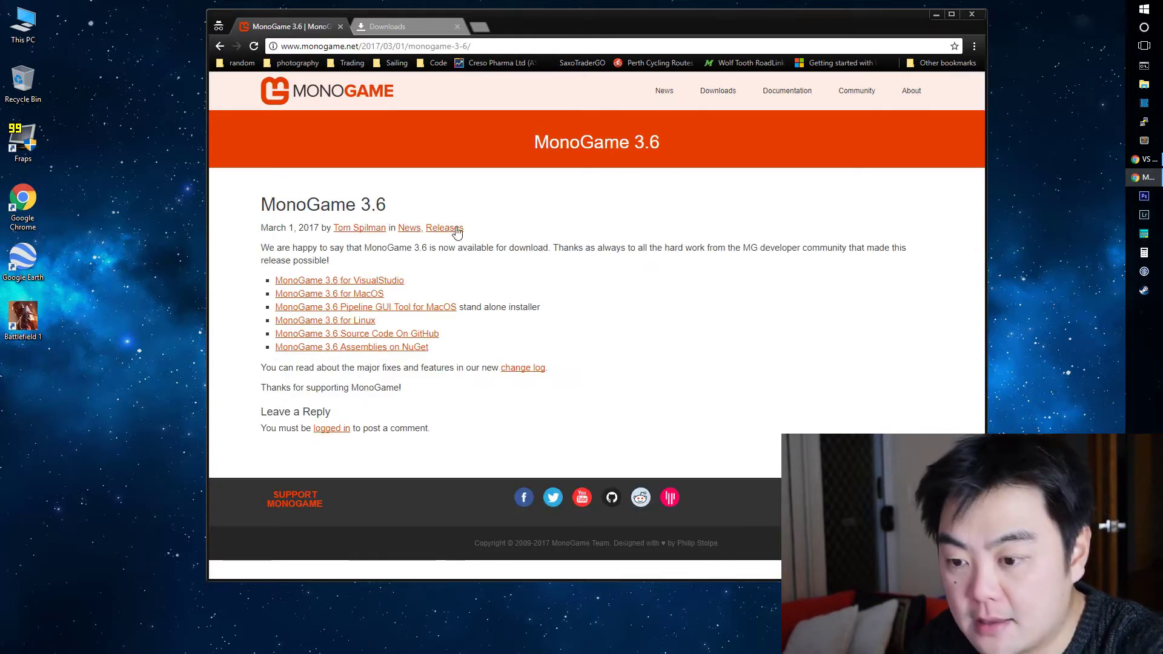
left_click(373, 283)
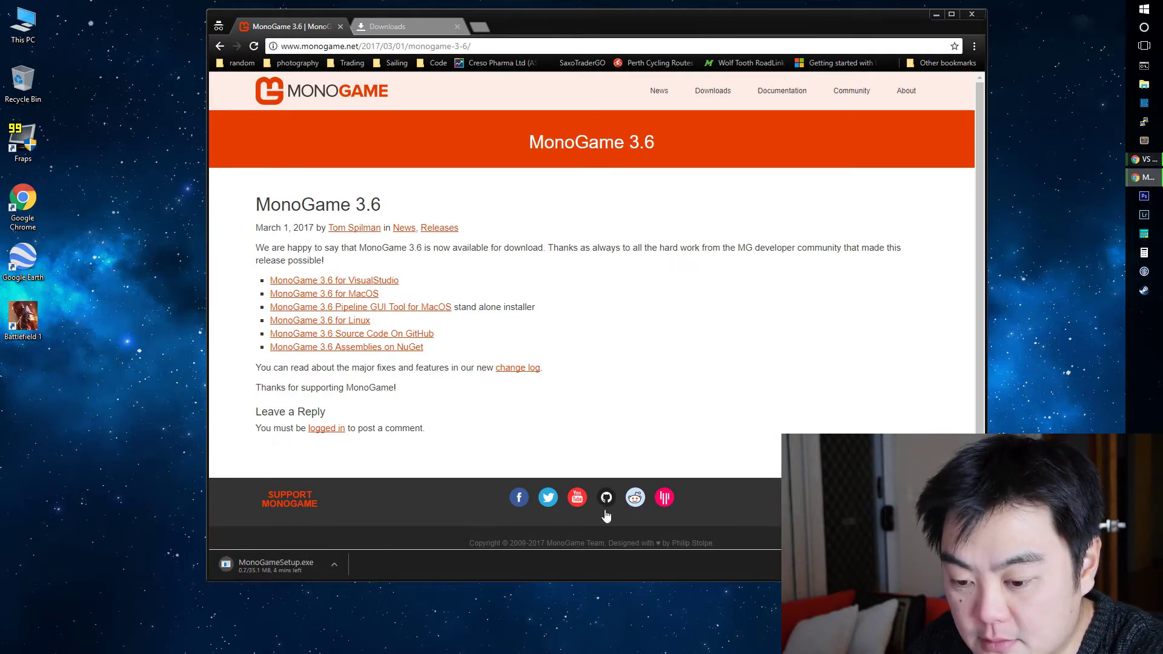
key("ctrl+j")
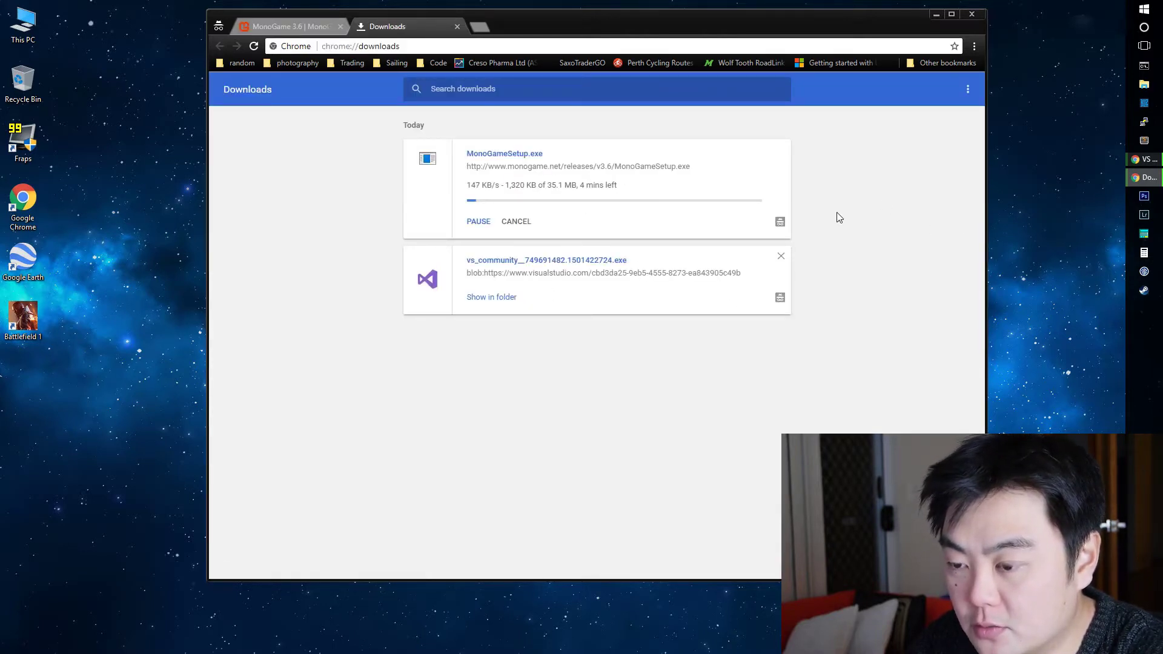
left_click(516, 222)
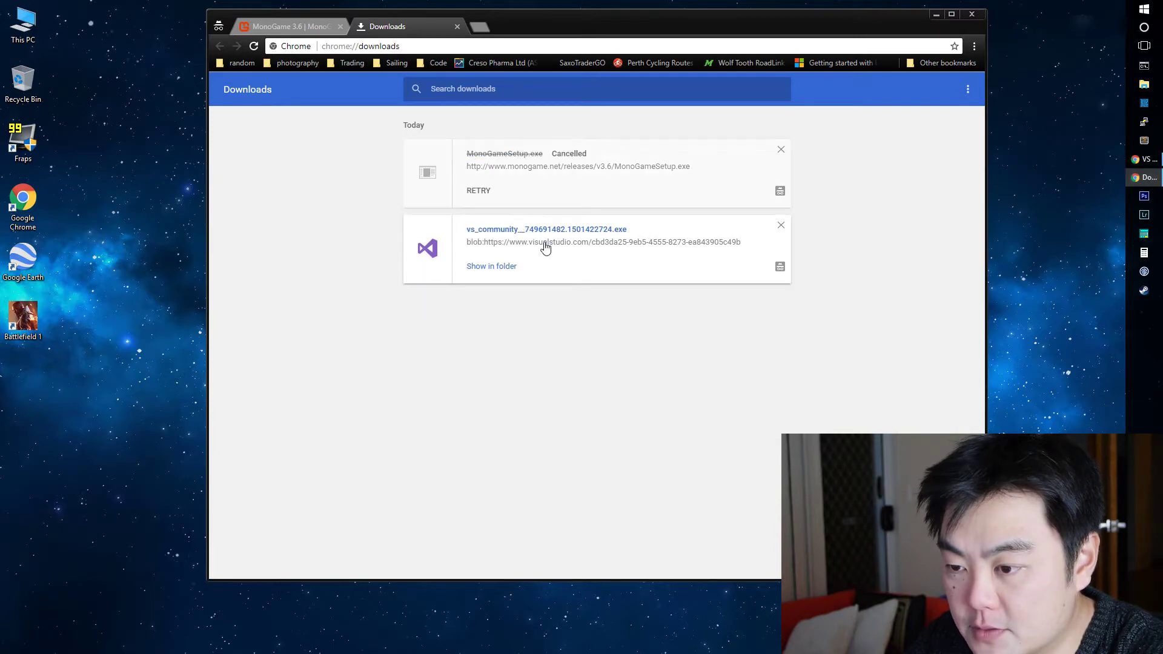
Show the downloads folder and launch MonoGameSetup (1).exe, allowing it to make changes to the device.
left_click(489, 268)
left_click_drag(609, 77, 610, 32)
left_click(463, 223)
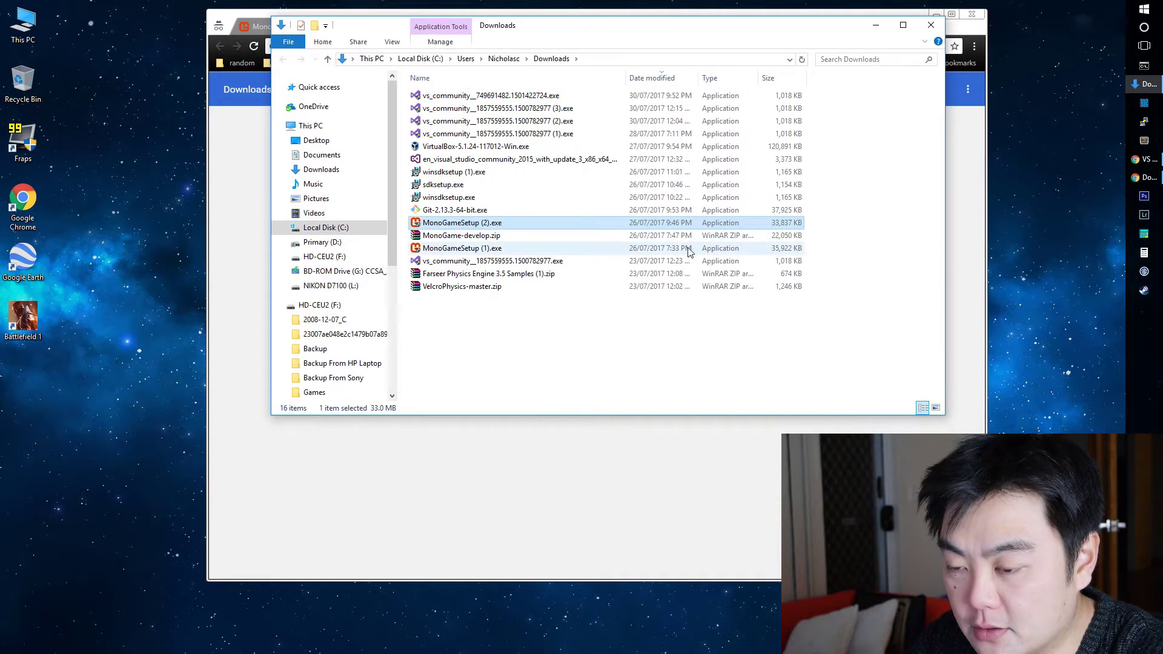
left_click(474, 252)
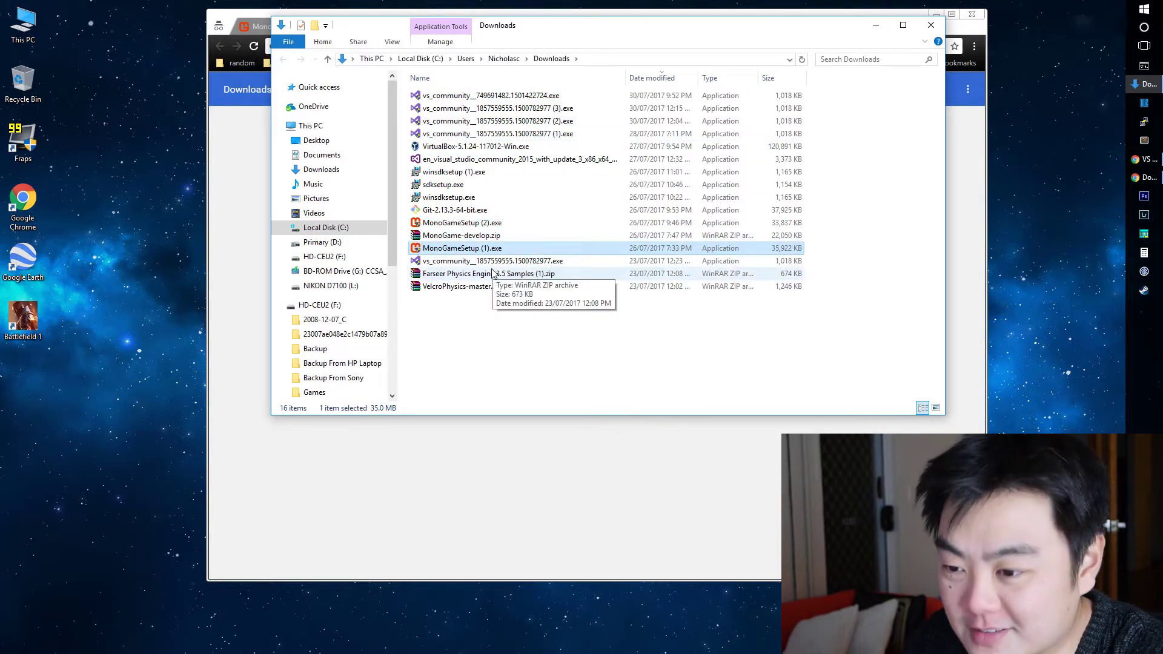
double_click(444, 253)
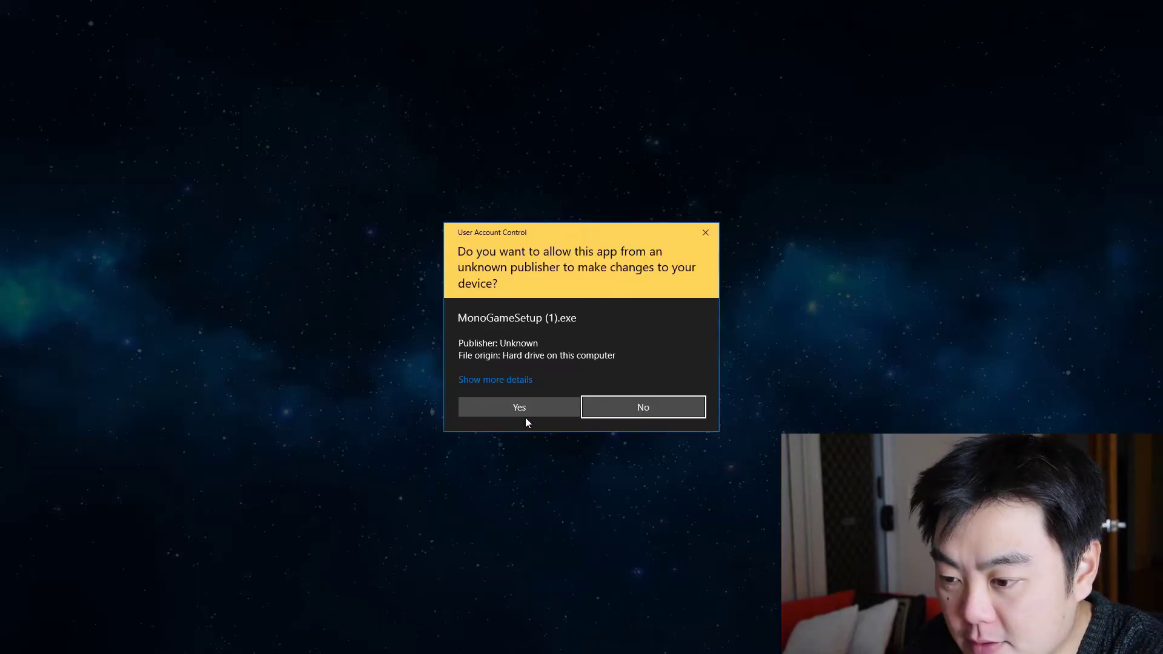
left_click(529, 410)
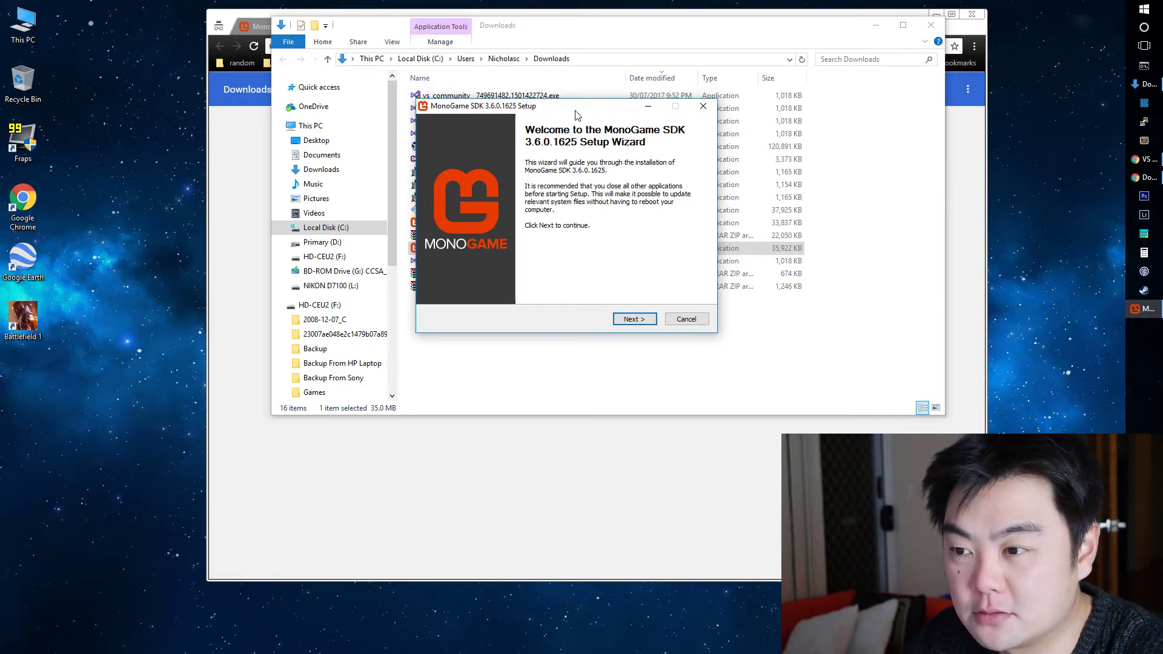
Quit the MonoGame SDK setup wizard, close the Downloads folder and minimise the Chrome window.
left_click(727, 299)
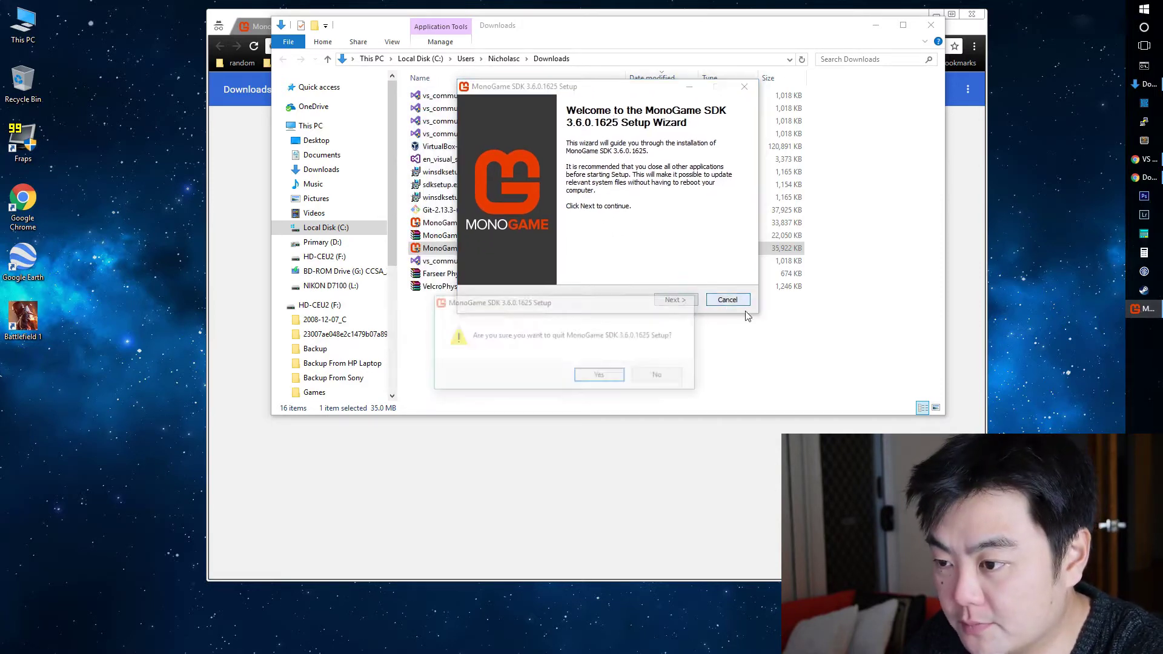
key("Return")
left_click(707, 363)
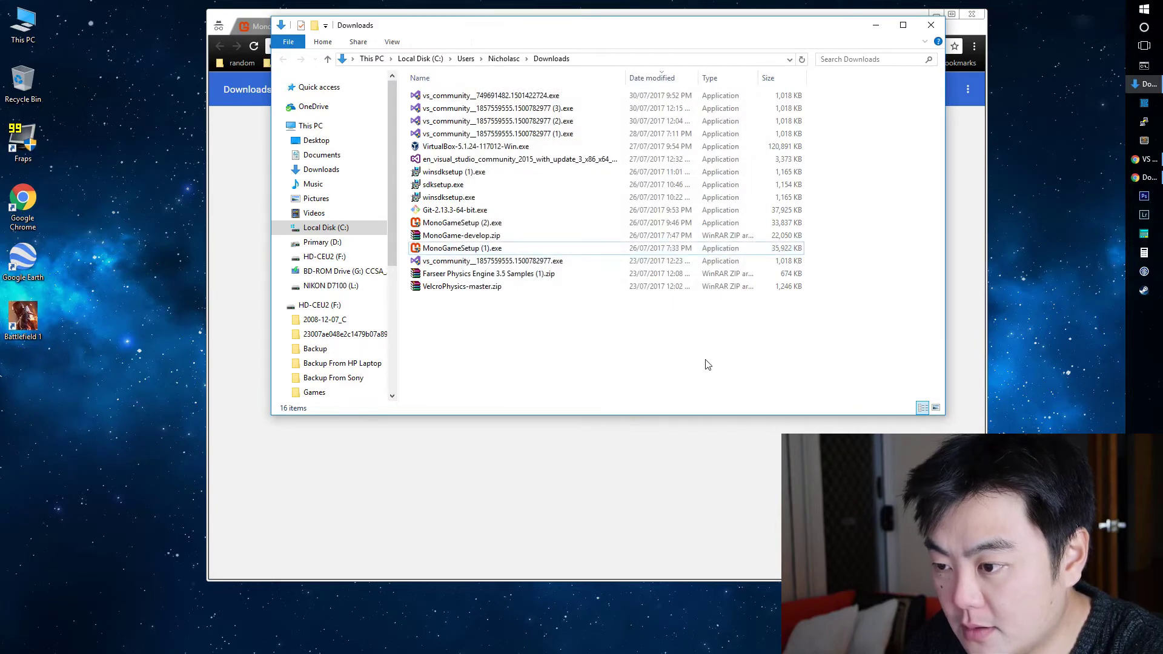
left_click(931, 25)
left_click(936, 14)
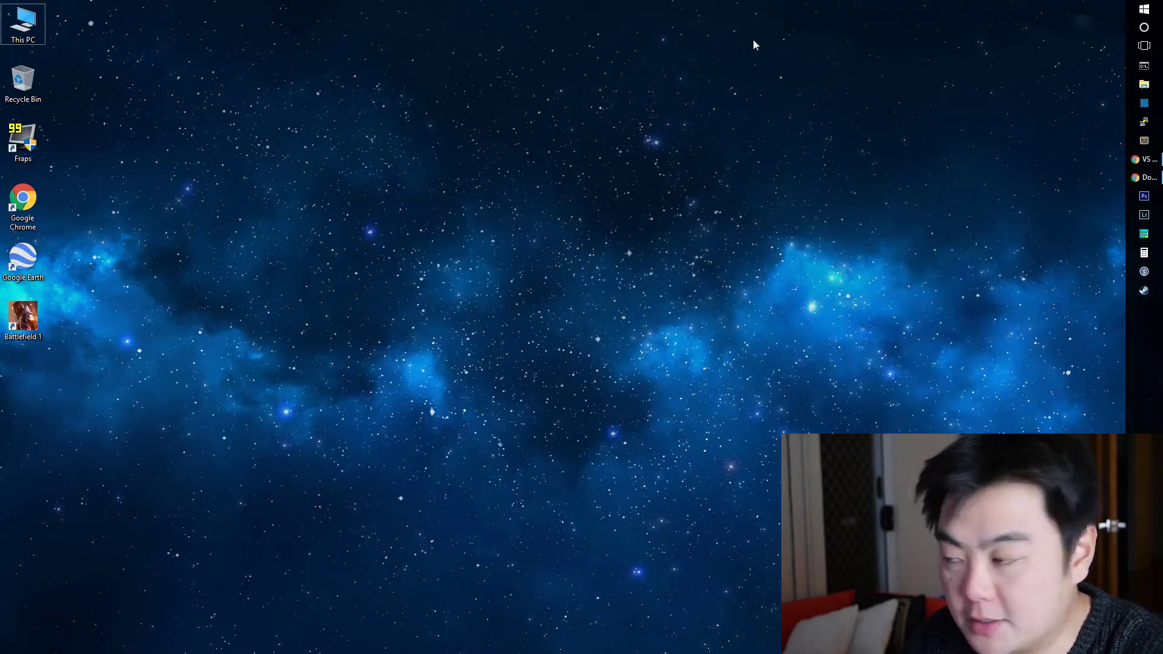
Launch Visual Studio 2017 and try to create a MonoGame Windows 10 Universal Project with the default name Game2.
left_click(1143, 10)
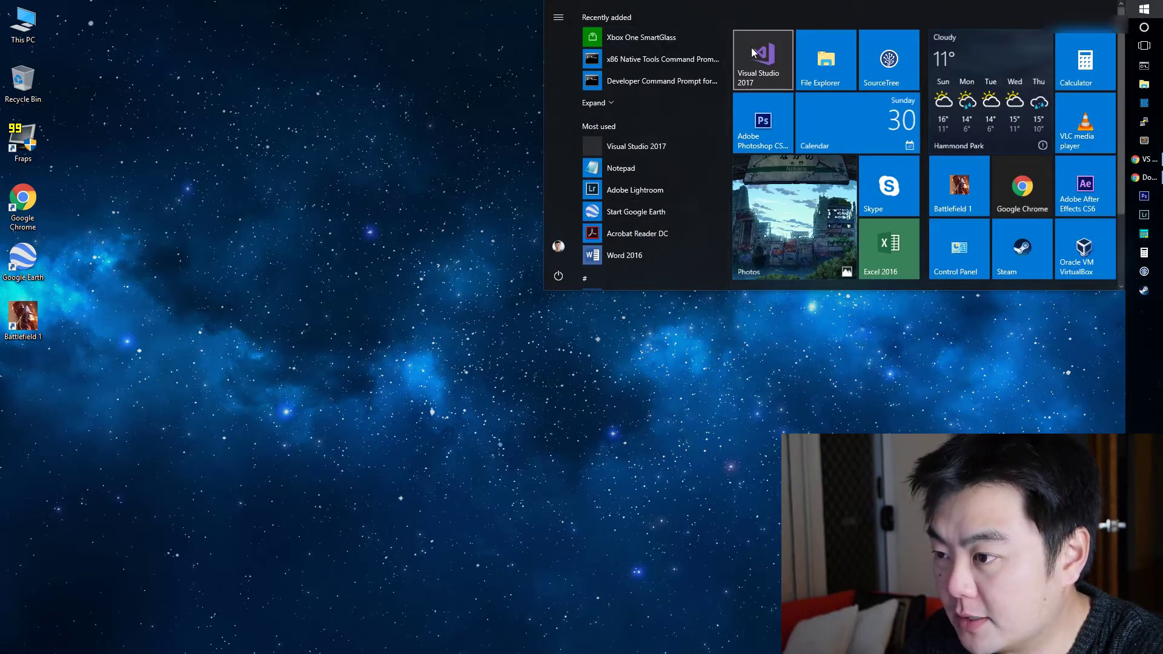
left_click(753, 52)
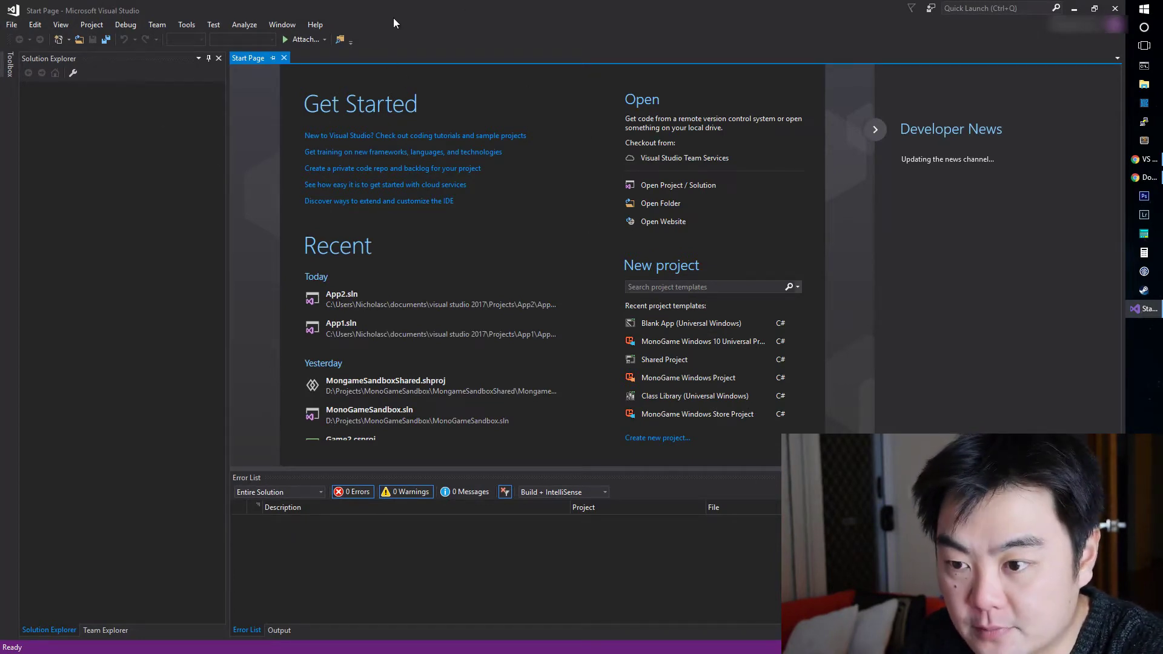
left_click(11, 24)
mouse_move(45, 37)
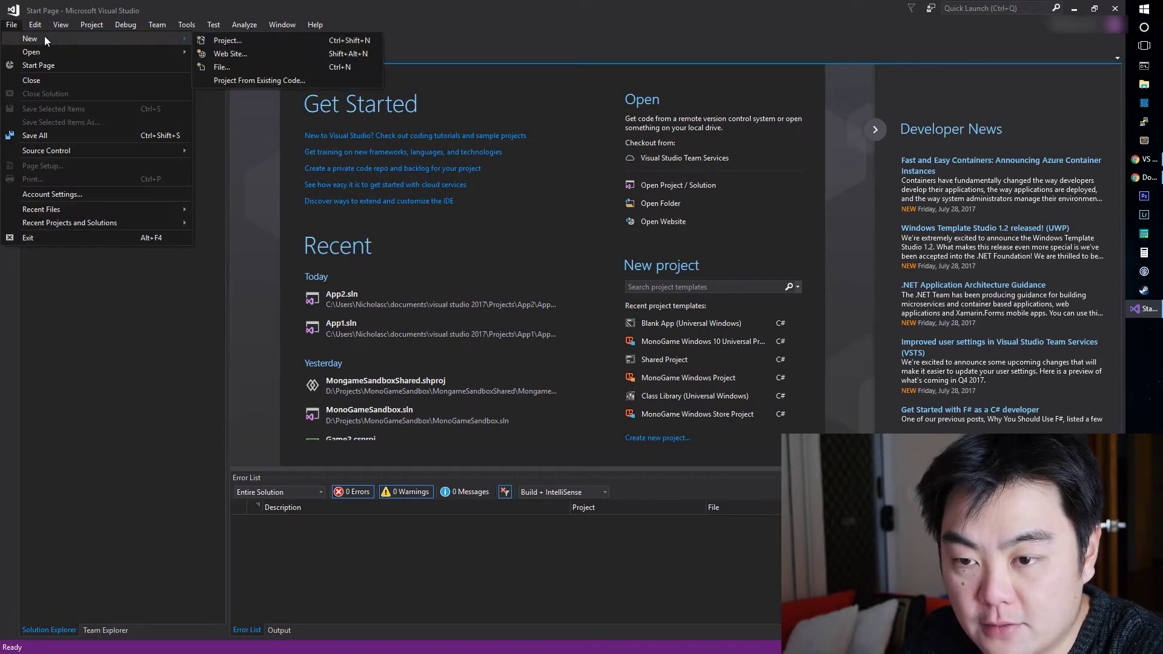
left_click(255, 45)
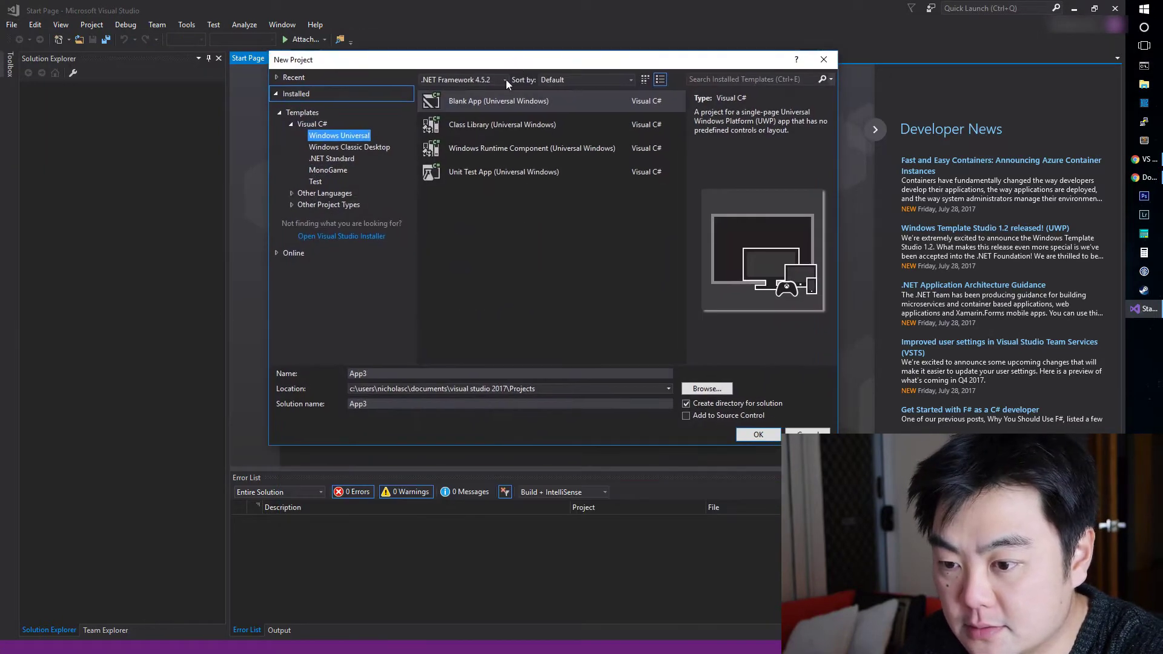
left_click(327, 170)
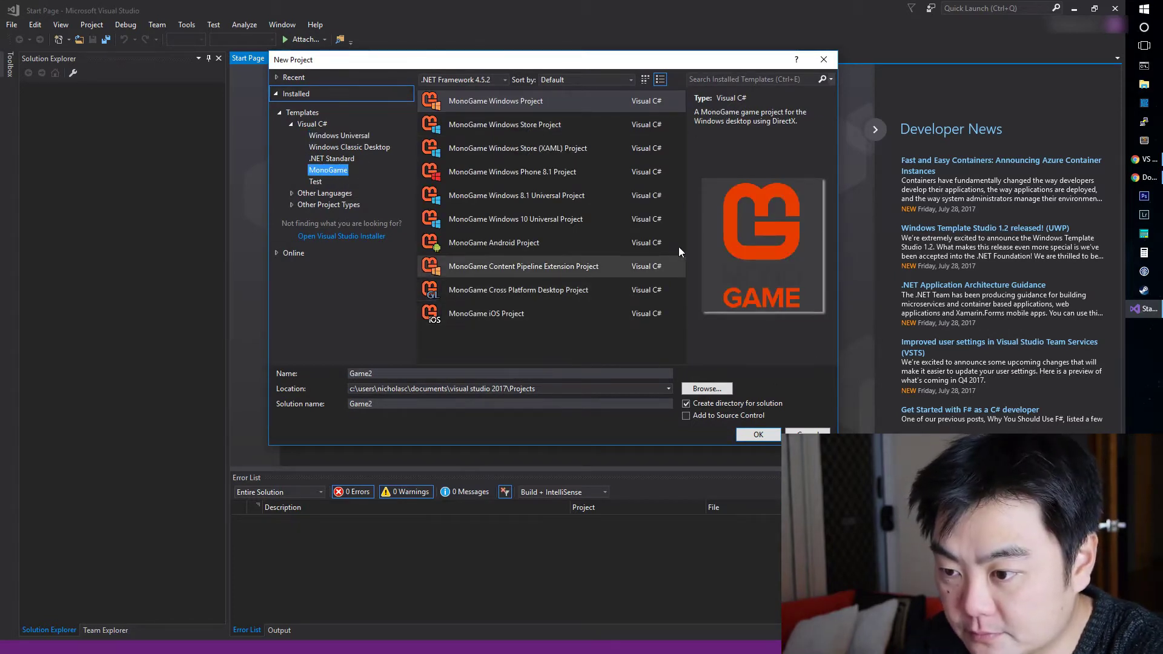
left_click(521, 219)
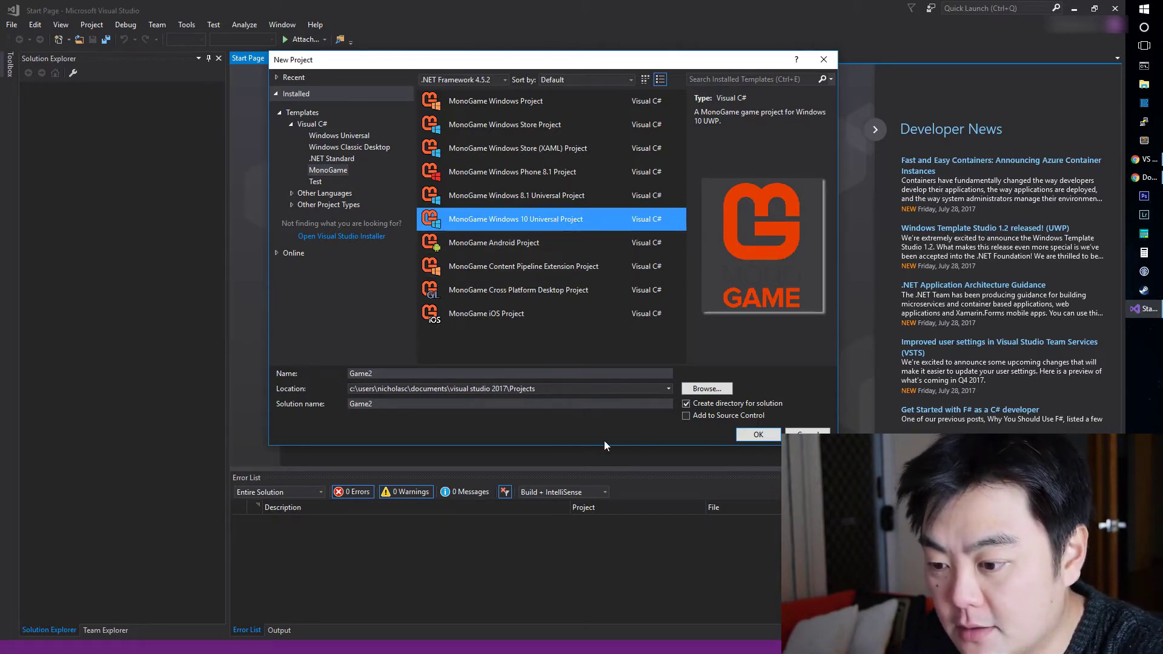
left_click(763, 436)
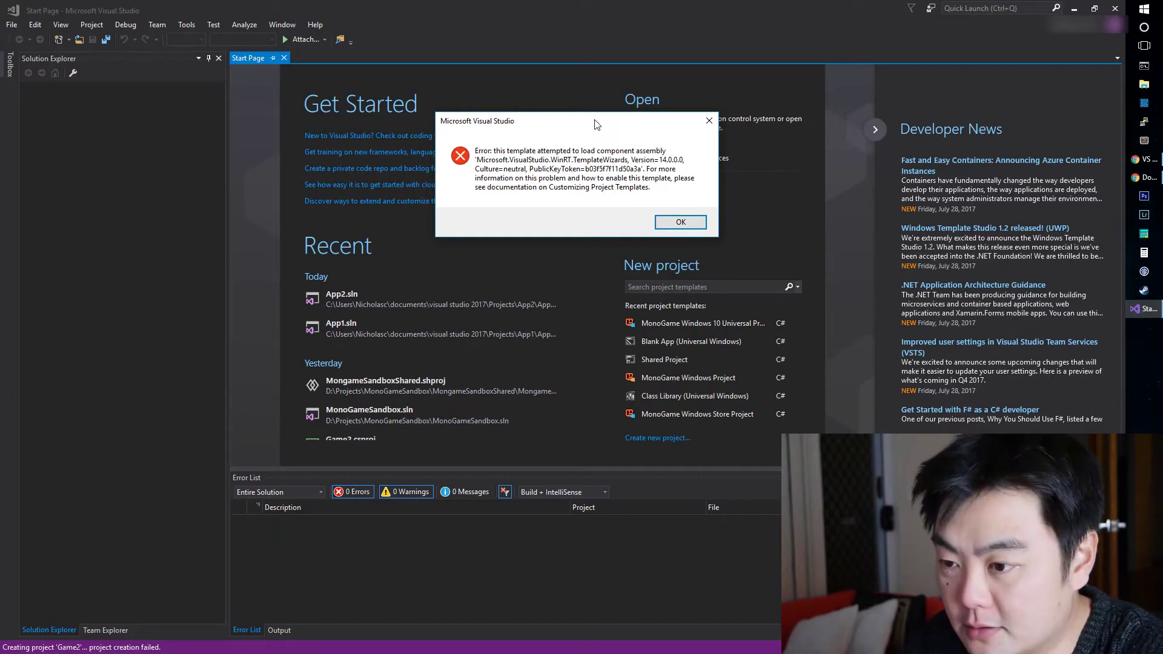
Dismiss the template error messages and close Visual Studio.
left_click_drag(579, 122, 597, 116)
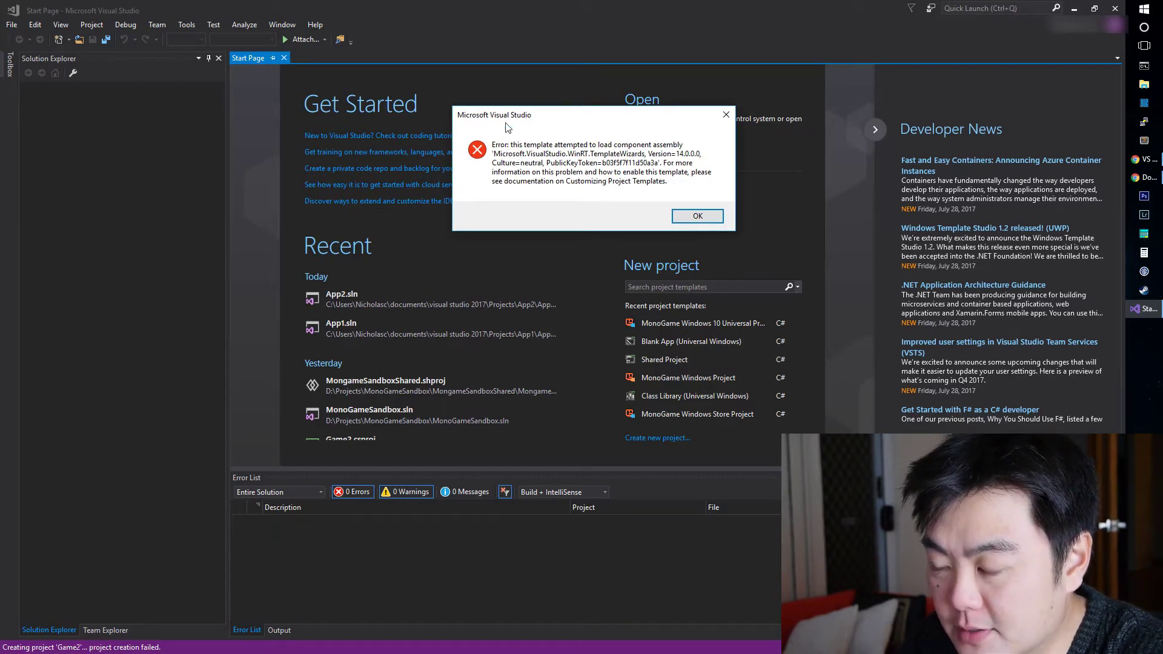
left_click(702, 216)
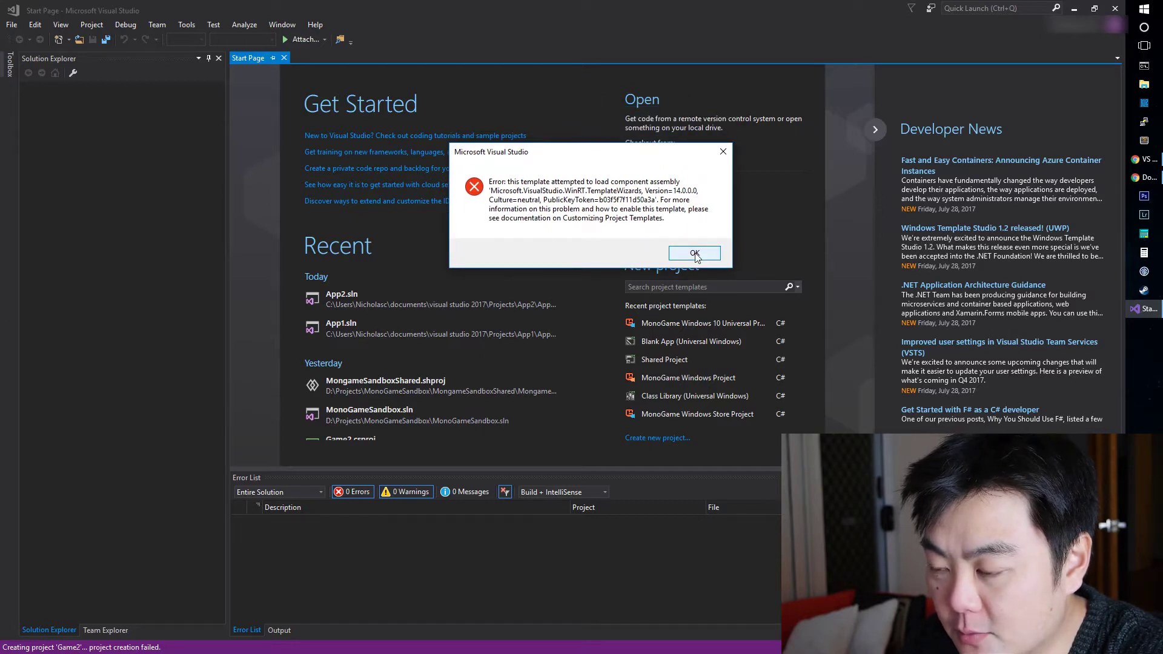
left_click(694, 256)
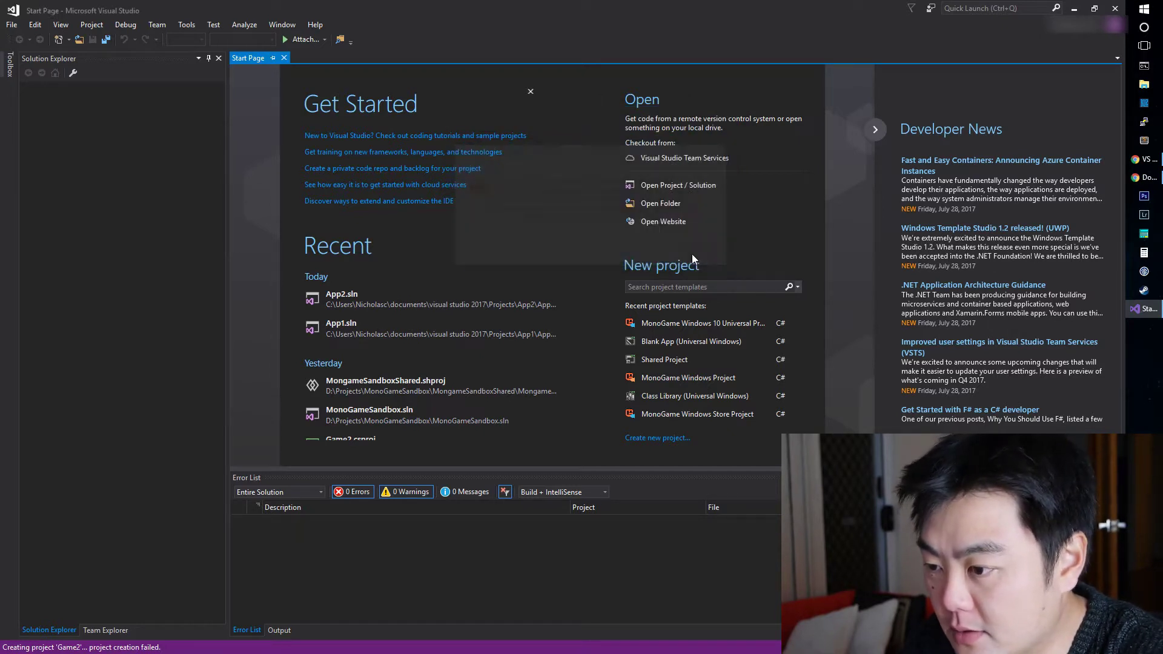
left_click(1115, 8)
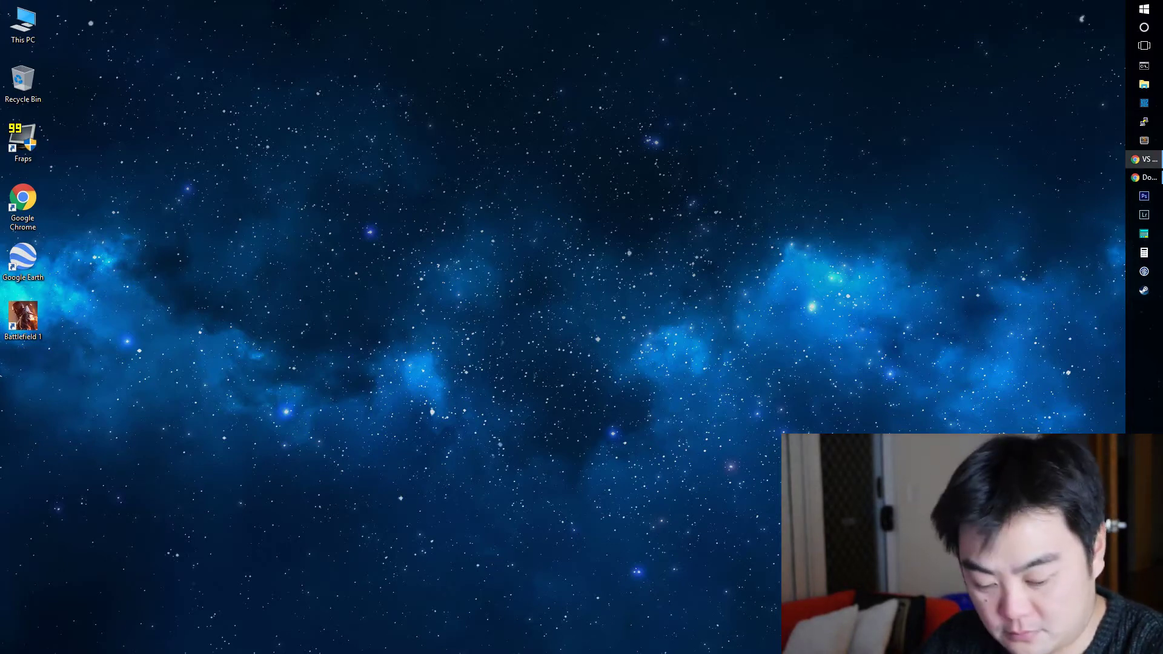
left_click(1084, 211)
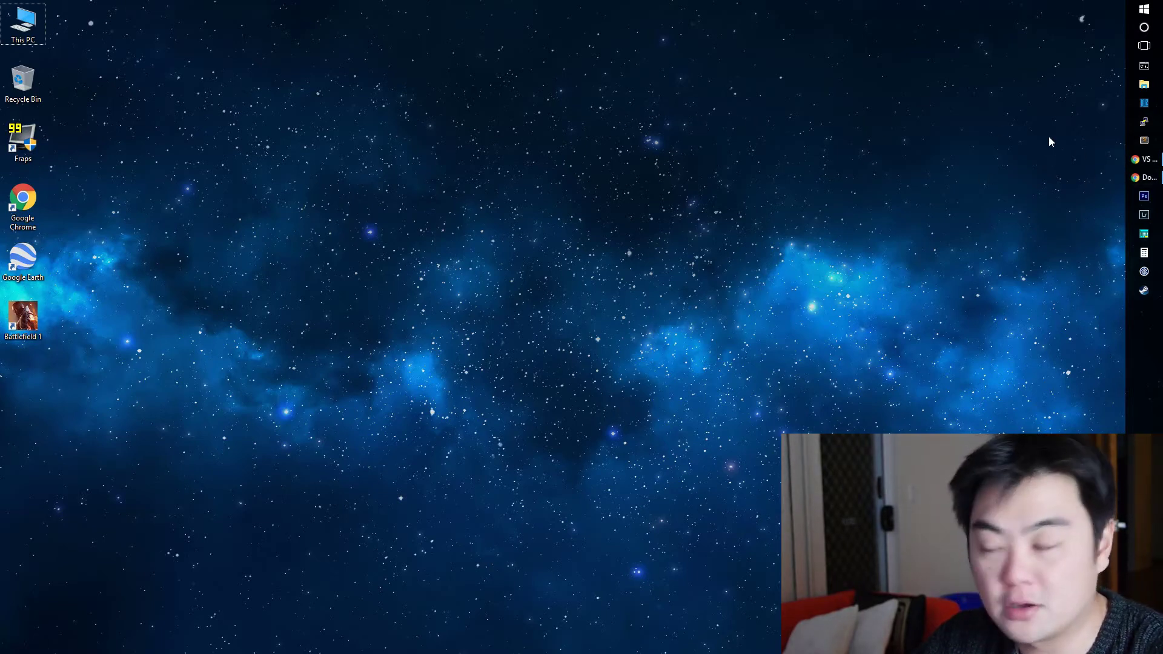
Switch to Chrome, open issue 7 of GitHub's directx-vs-templates repository in a new tab and find the devenv.exe.config workaround.
left_click(1145, 177)
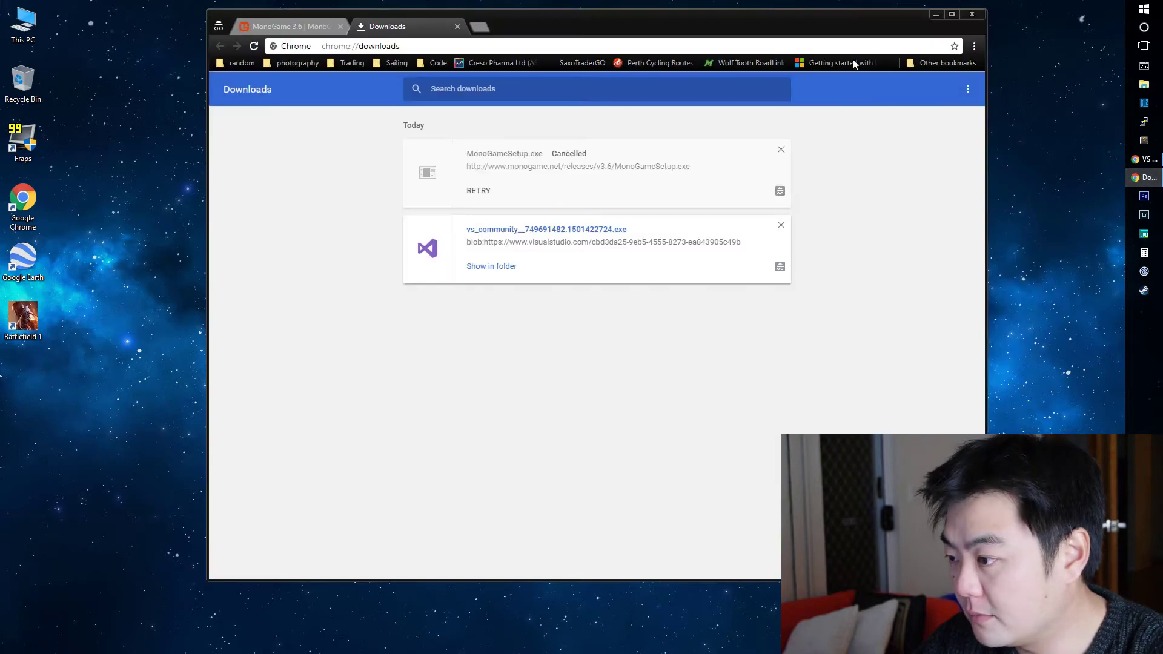
left_click_drag(612, 29, 606, 64)
left_click(473, 63)
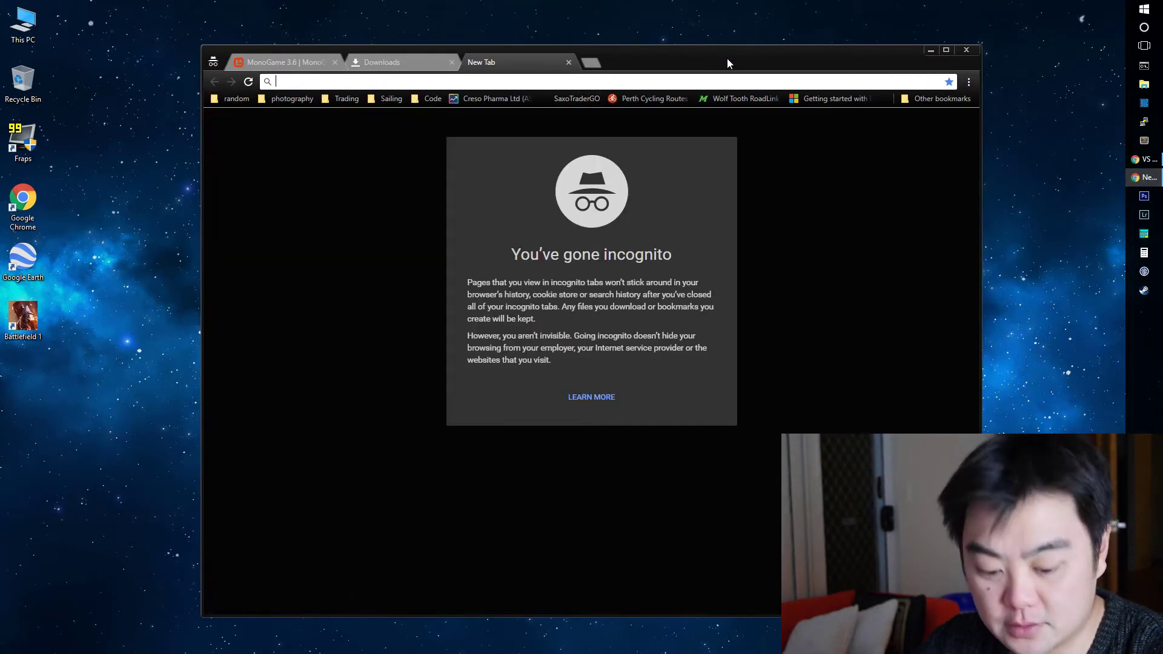
type("https://github.com/walbourn/directx-vs-templates/issues/7")
key("Return")
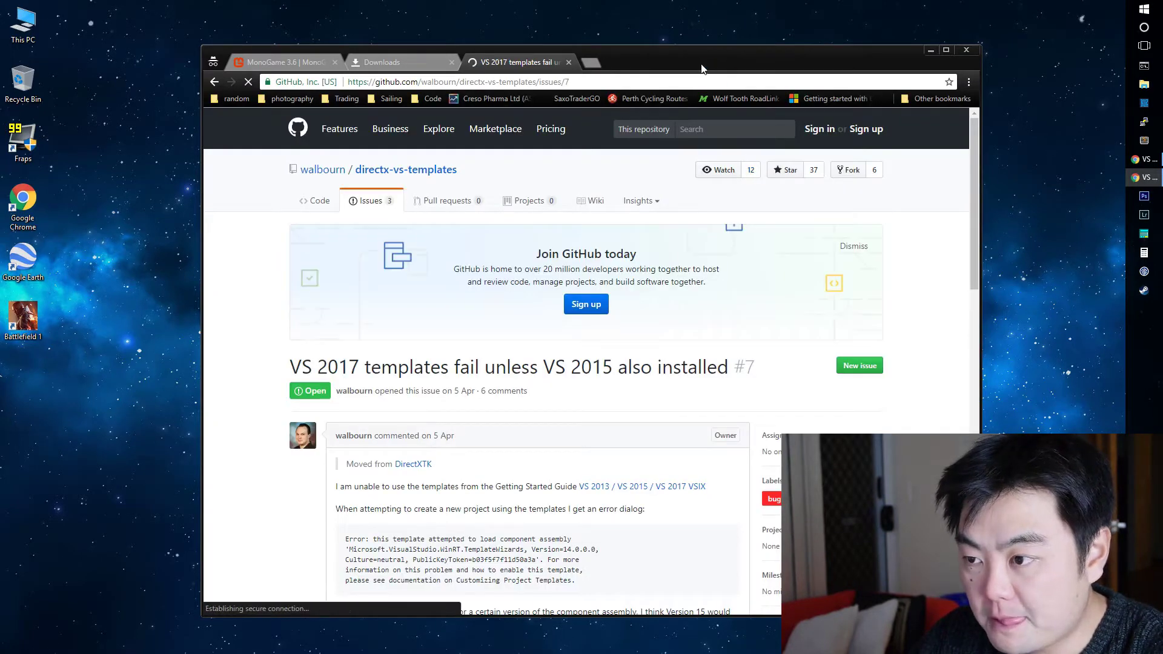
left_click_drag(701, 69, 709, 28)
scroll(686, 136, "down", 8)
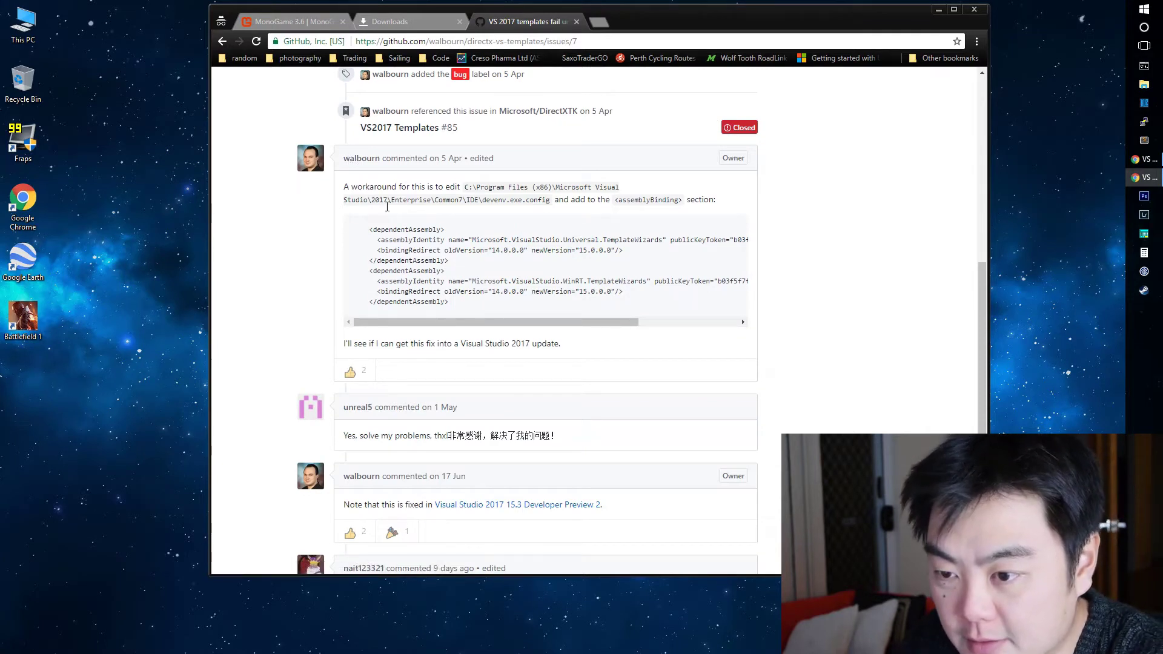
Copy both dependentAssembly entries from the workaround comment and highlight the devenv.exe.config path they apply to.
left_click_drag(481, 308, 304, 228)
key("ctrl+c")
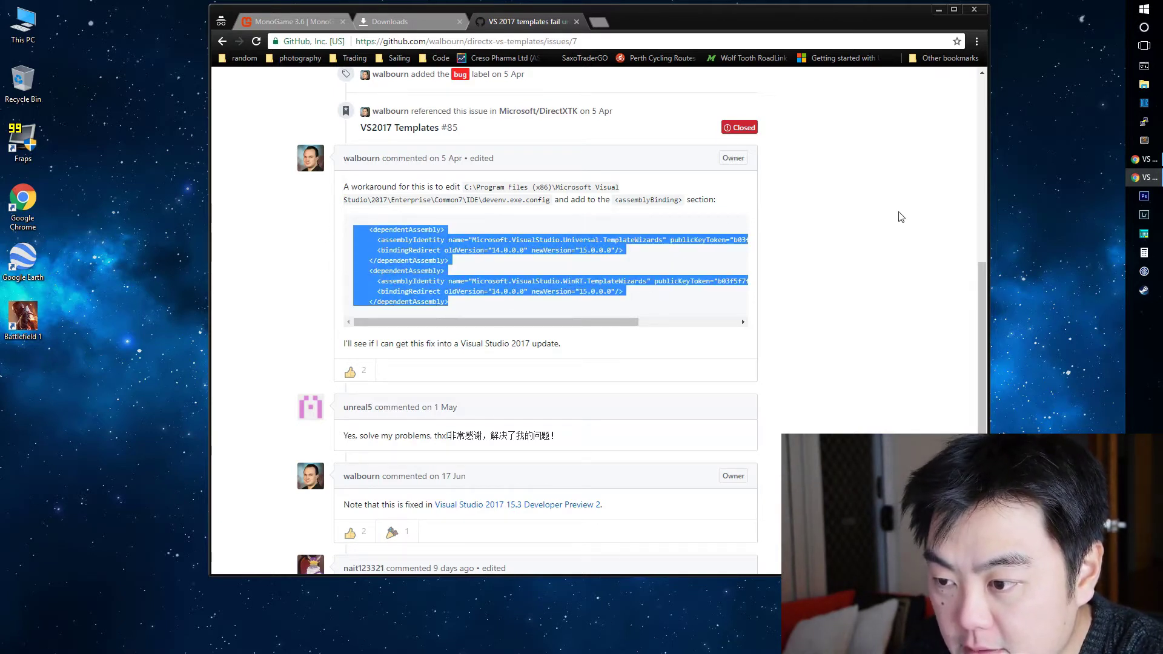
left_click(466, 187)
left_click_drag(467, 186, 550, 200)
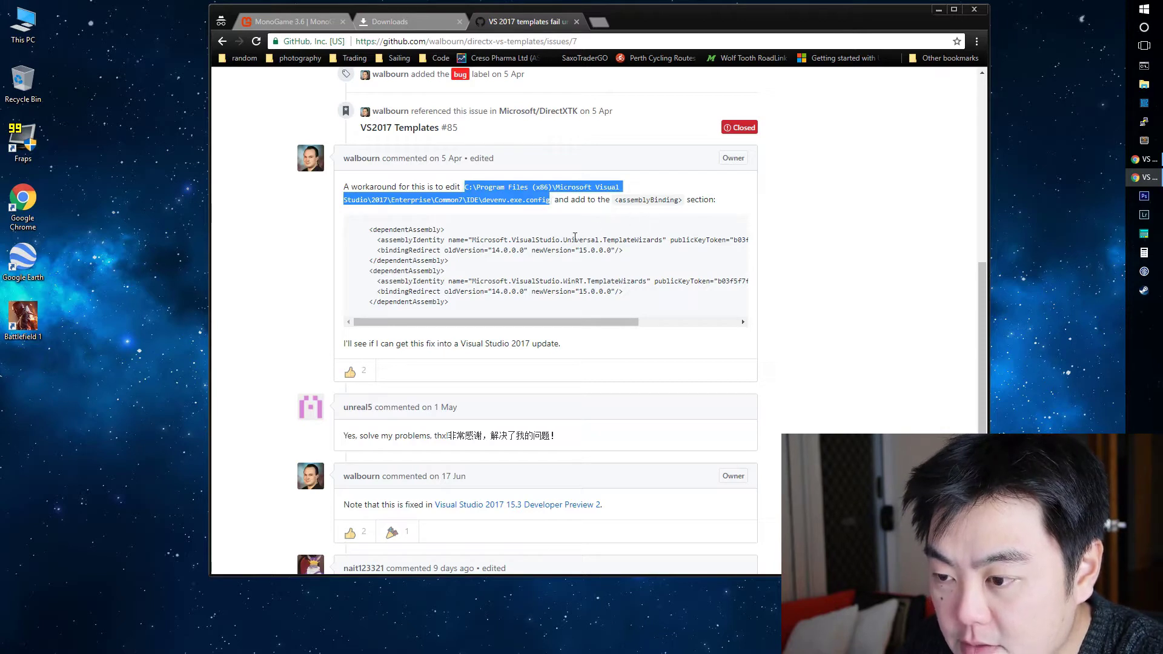
left_click_drag(449, 304, 332, 228)
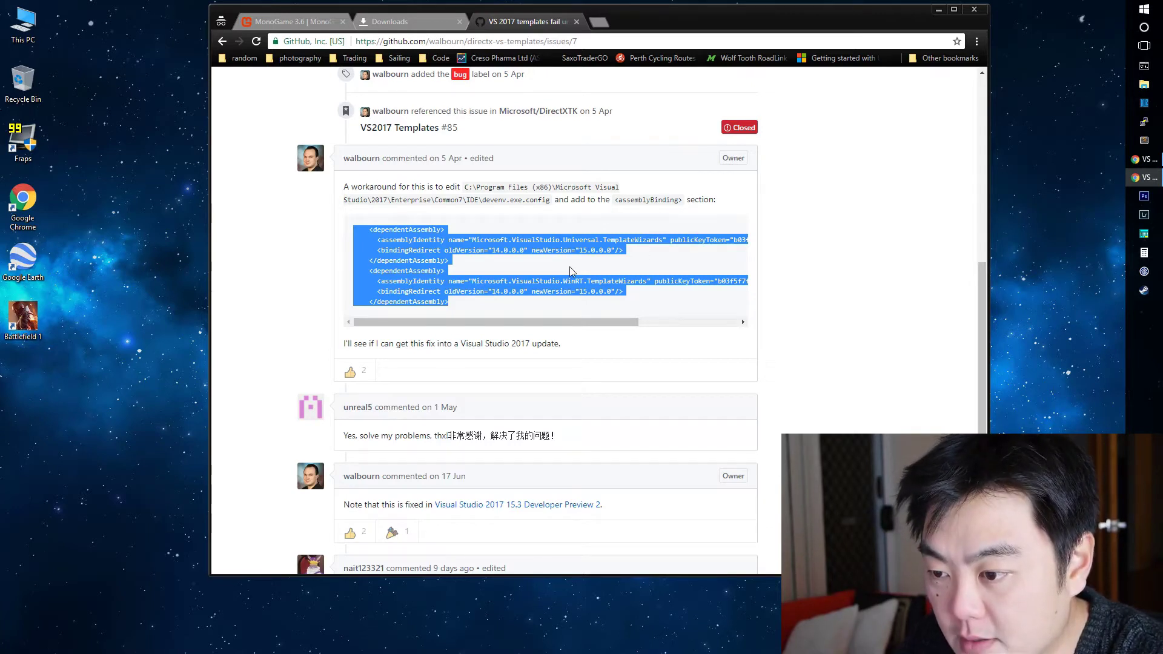
Run Sublime Text 2 as administrator and paste the copied dependentAssembly entries into the untitled file.
right_click(1142, 142)
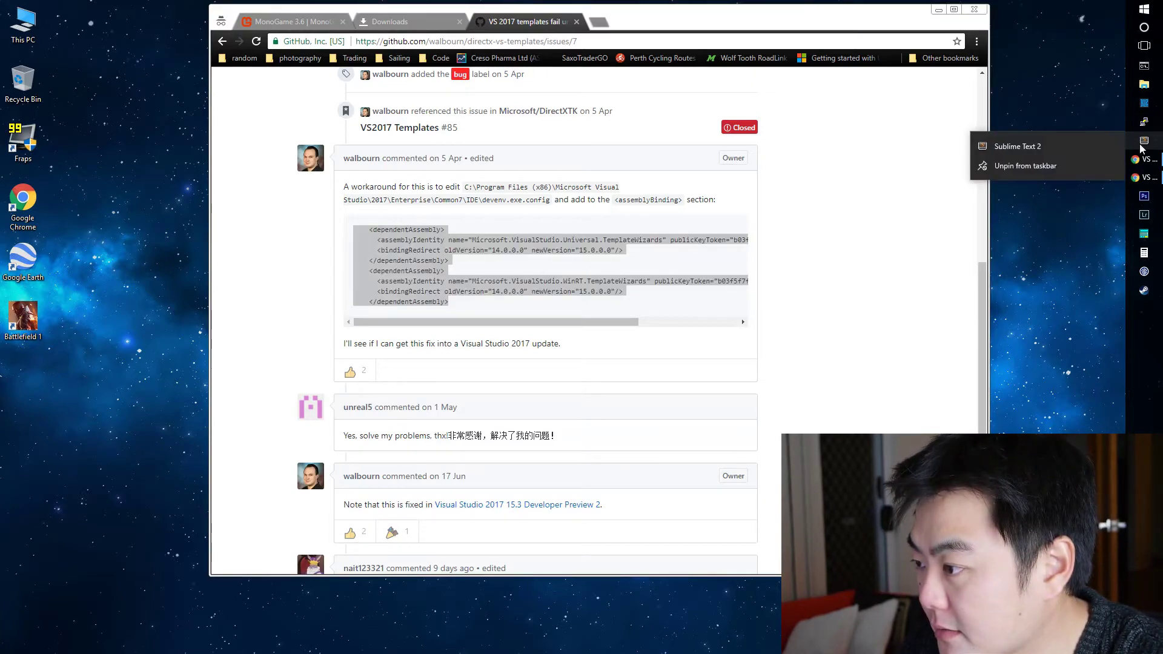
right_click(1005, 150)
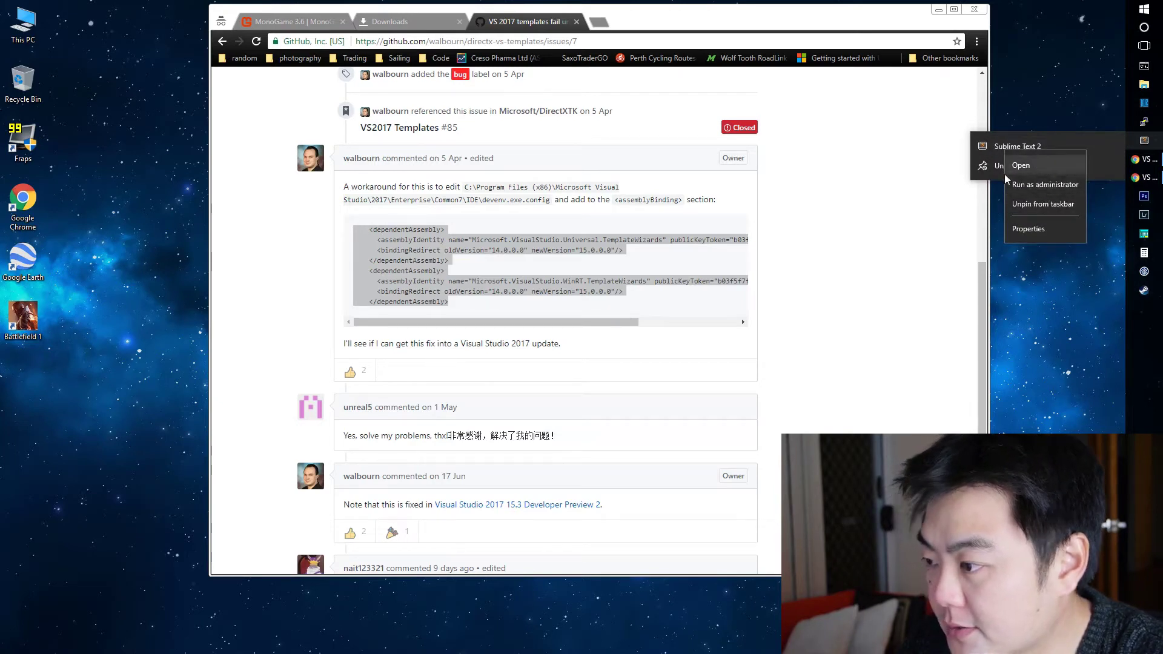
left_click(1050, 184)
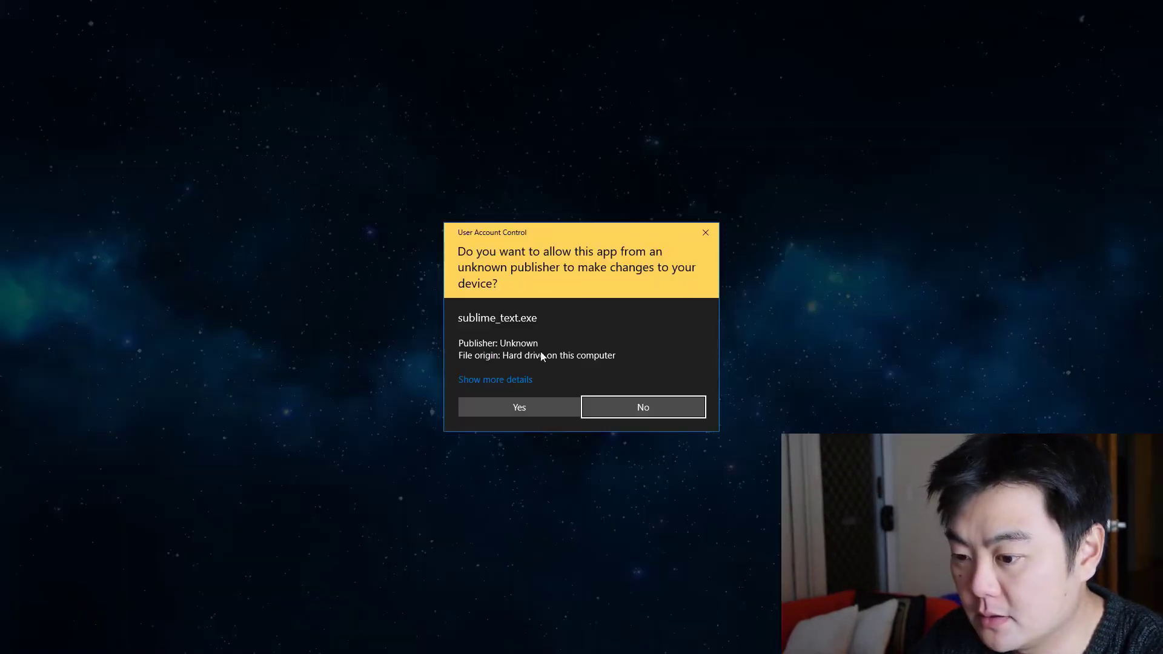
left_click(535, 402)
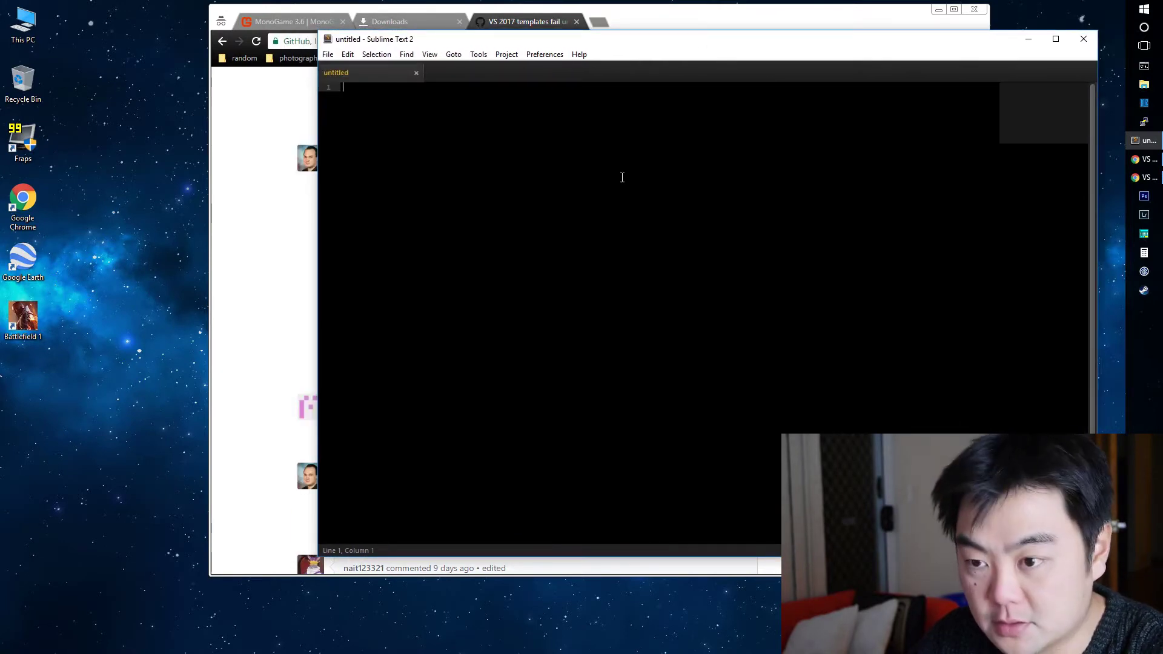
key("ctrl+v")
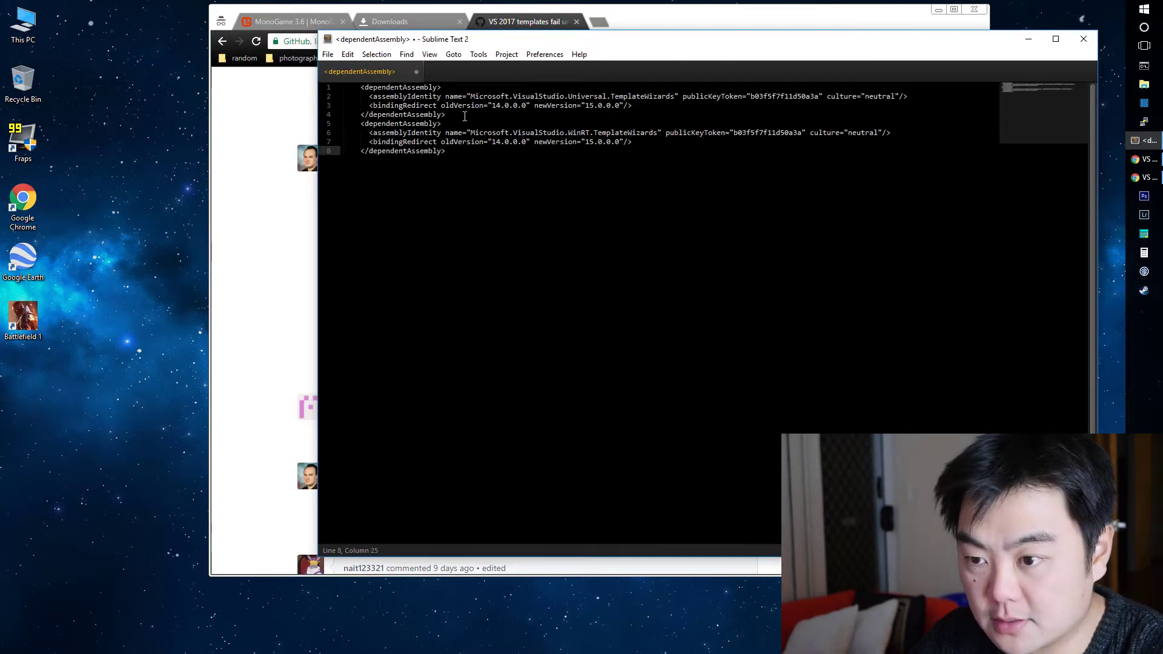
Separate the two dependentAssembly entries with a blank line and set the untitled file's syntax to XML.
left_click(465, 116)
key("Return")
left_click(436, 57)
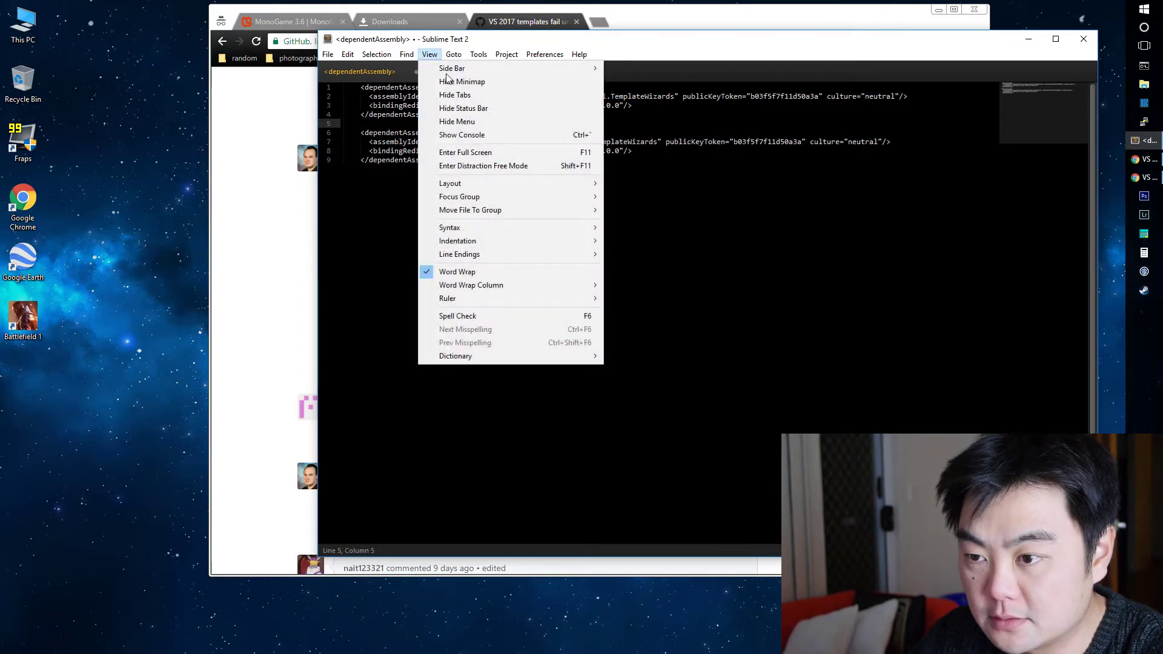
mouse_move(533, 231)
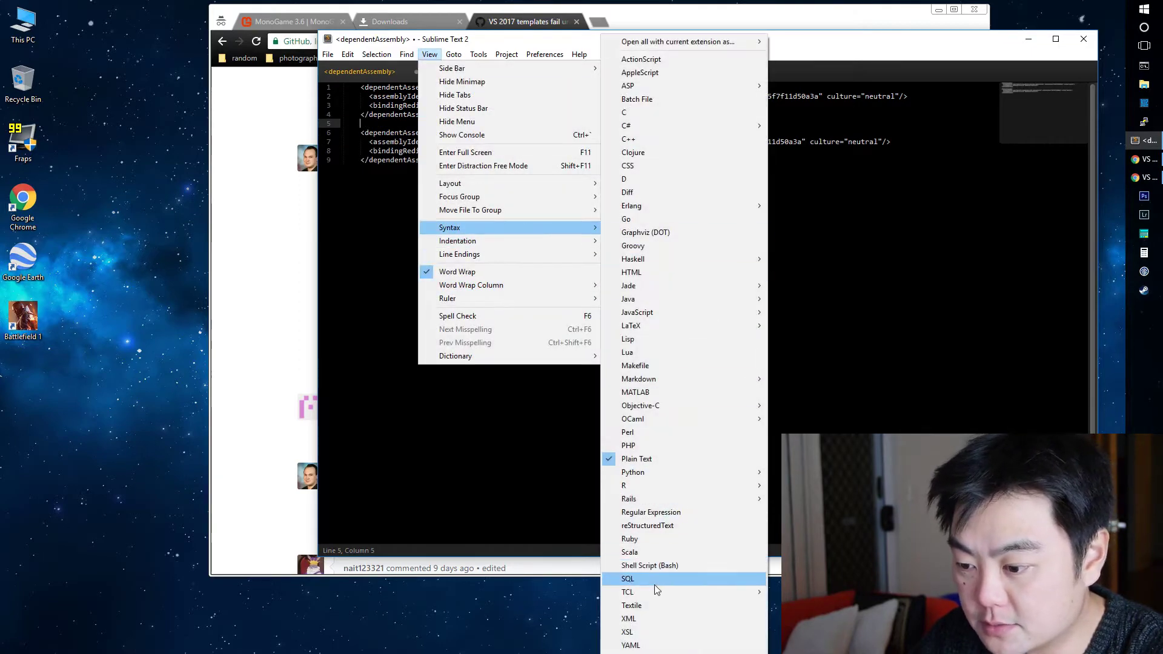
left_click(656, 618)
left_click(474, 183)
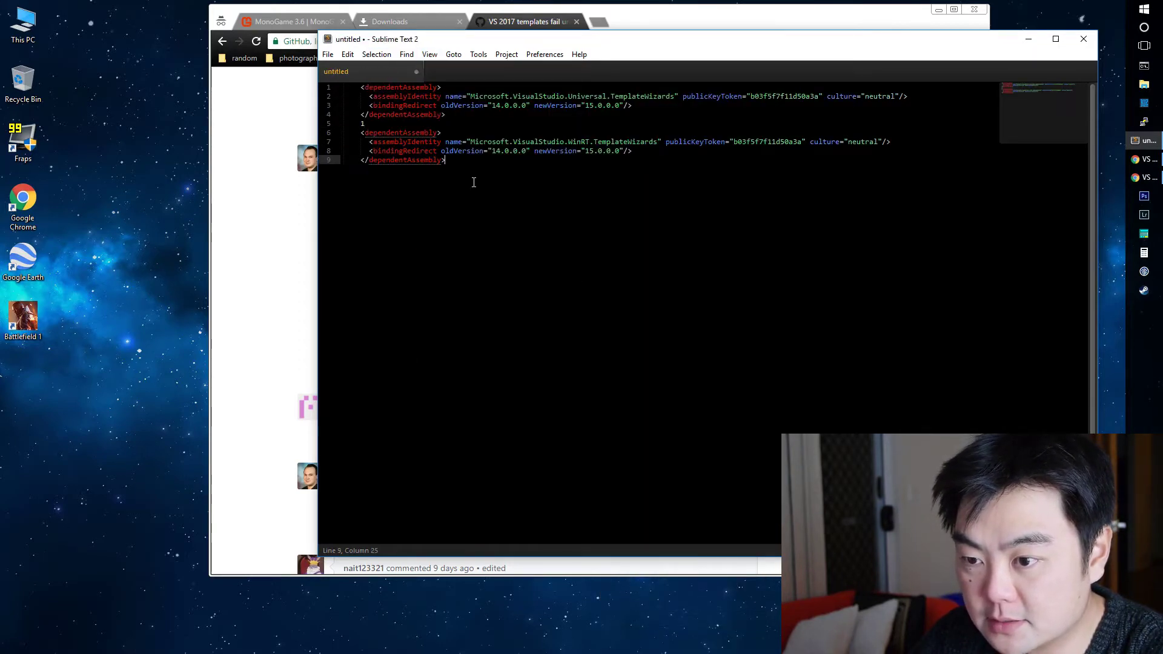
left_click(402, 123)
left_click_drag(542, 43, 529, 87)
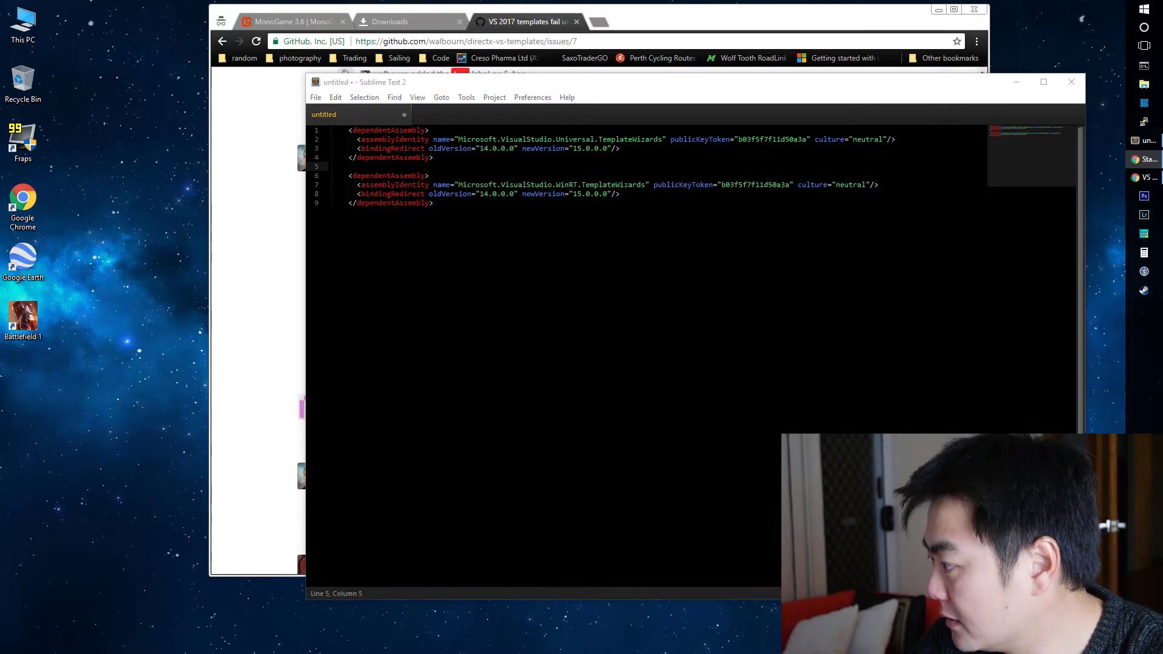
Add the path C:\Program Files (x86)\Microsoft Visual Studio\2017\Community\Common7\IDE\devenv.exe.config a few lines below the dependentAssembly entries.
left_click(553, 207)
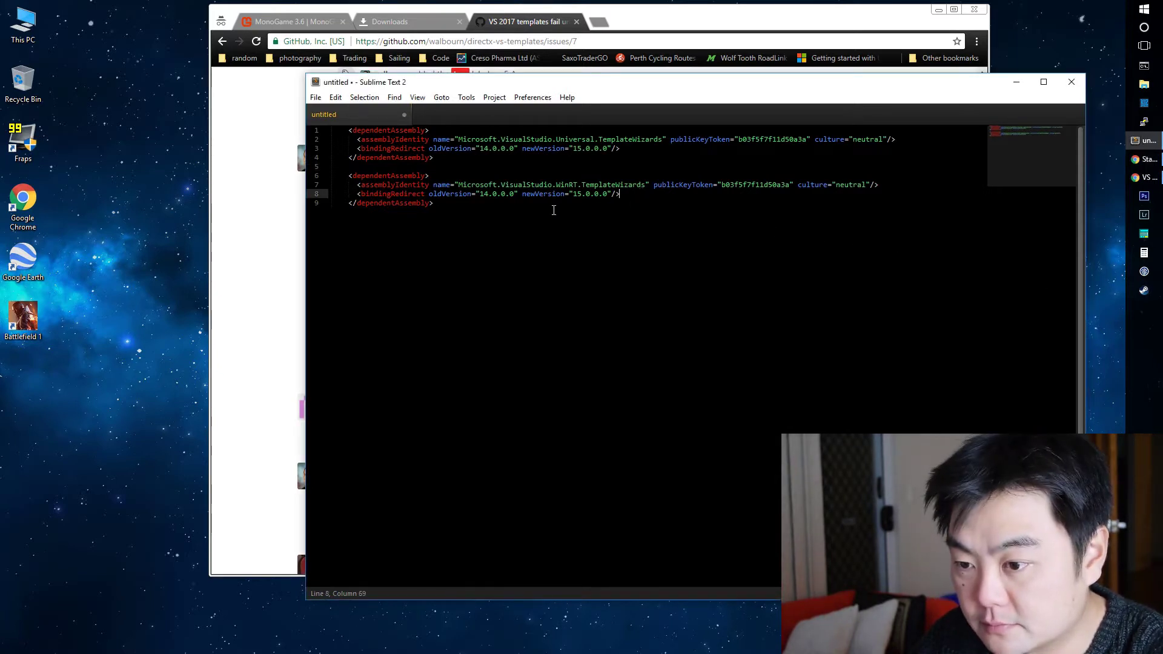
key("Return")
key("Return")
key("Return")
key("Return")
type("C:\\Program Files (x86)\\Microsoft Visual Studio\\2017\\Community\\Common7\\IDE\\devenv.exe.config")
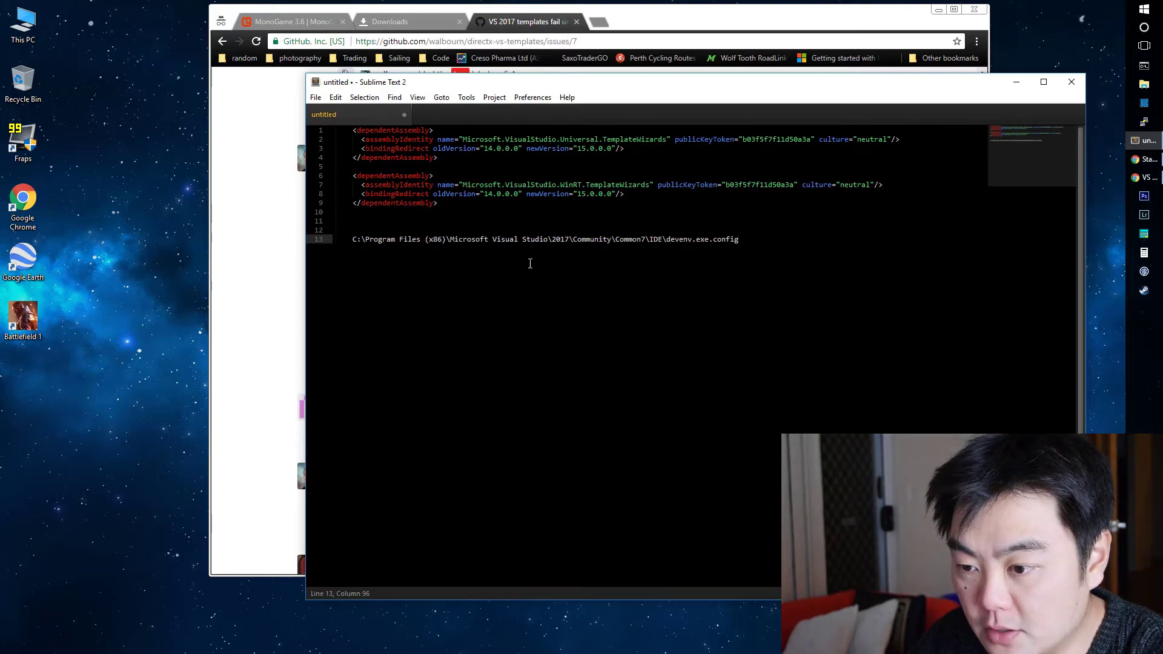
Copy the folder part of the devenv.exe.config path and browse to that IDE folder for opening a file.
left_click_drag(743, 239, 356, 236)
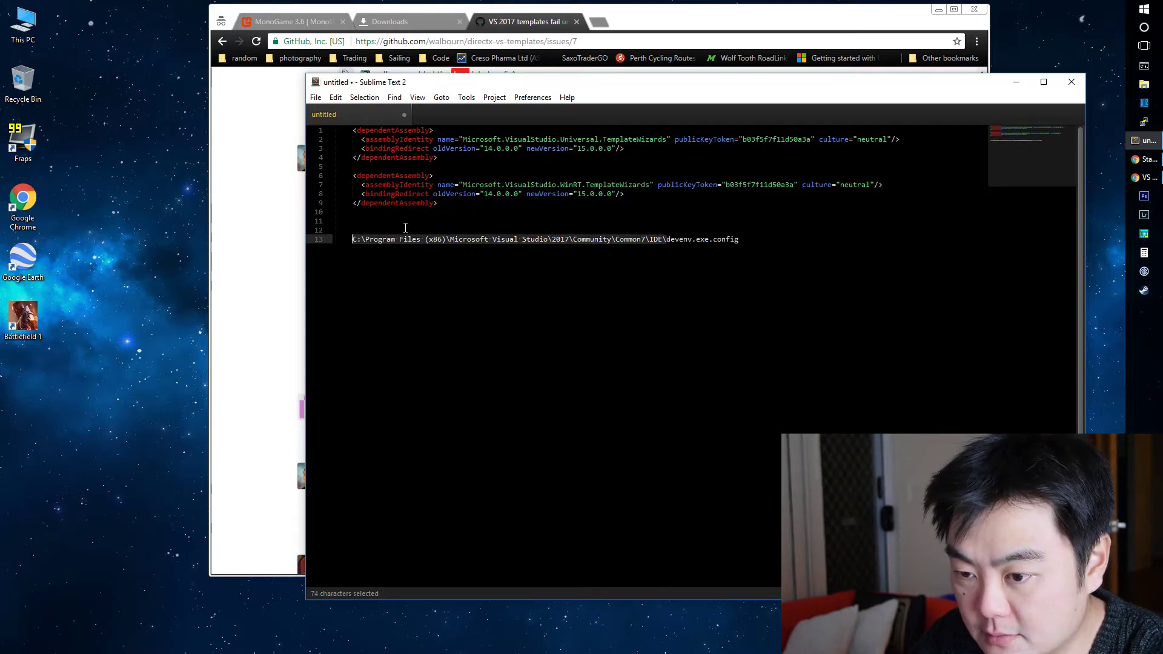
key("ctrl+c")
left_click(316, 98)
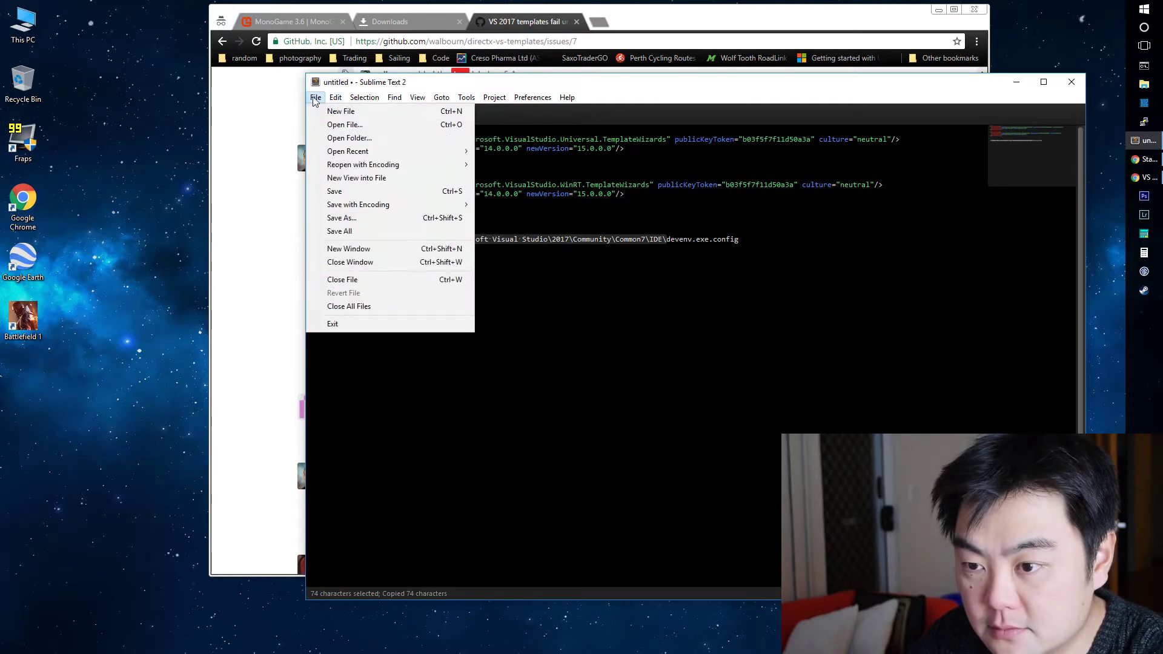
left_click(344, 124)
left_click(596, 134)
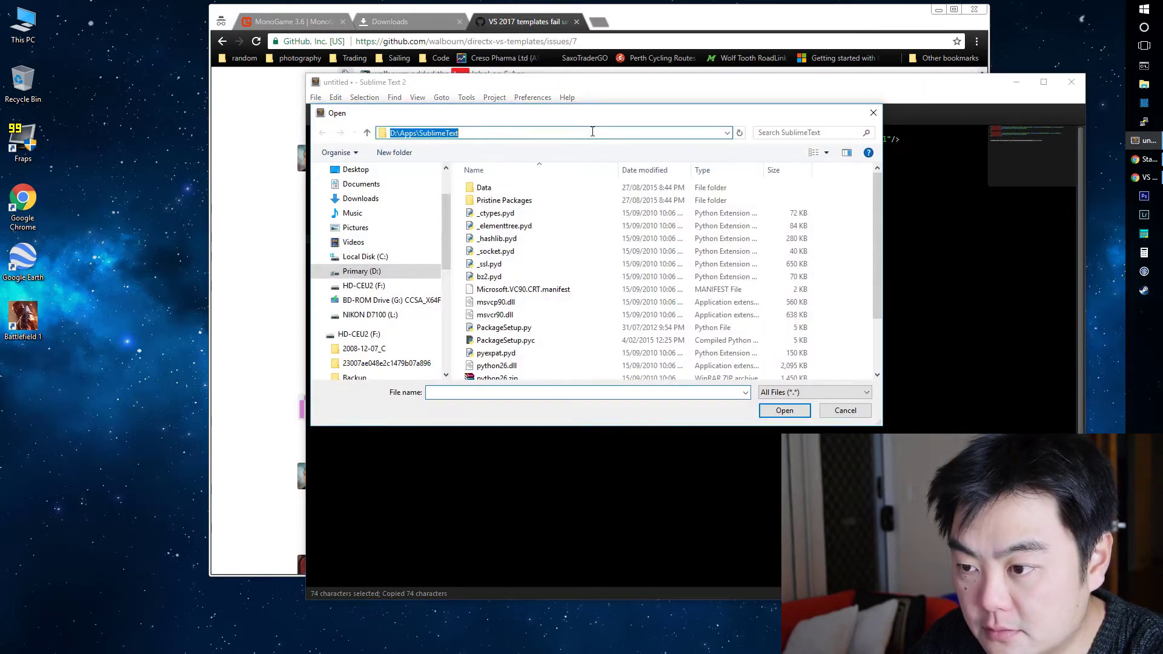
key("ctrl+v")
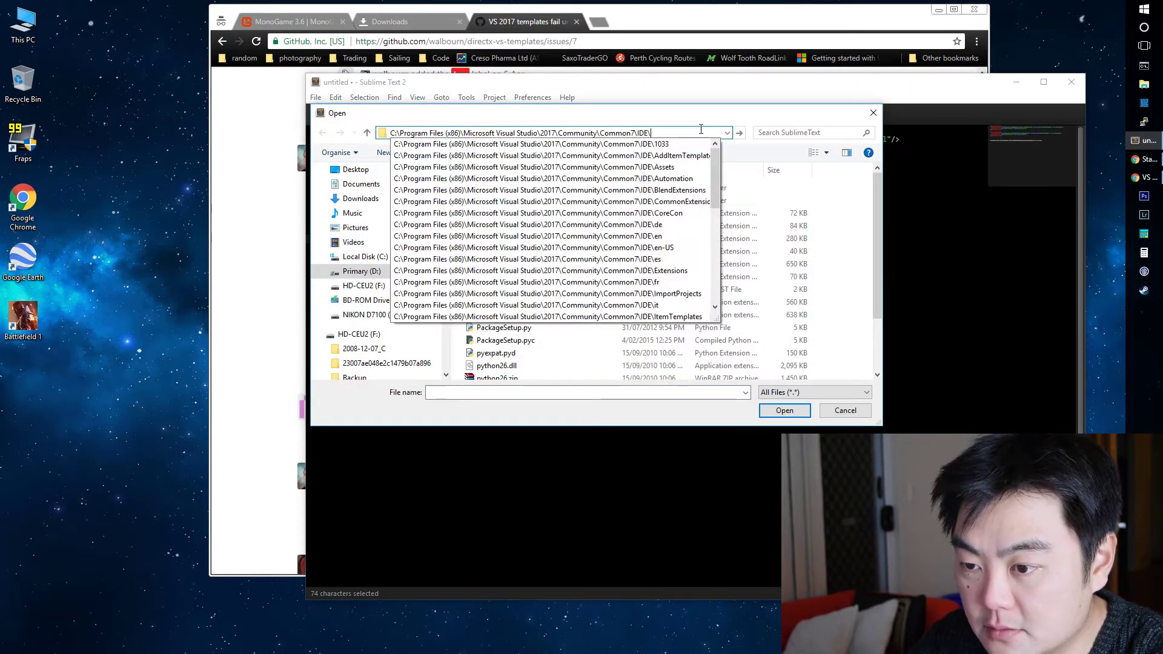
key("Return")
left_click(688, 132)
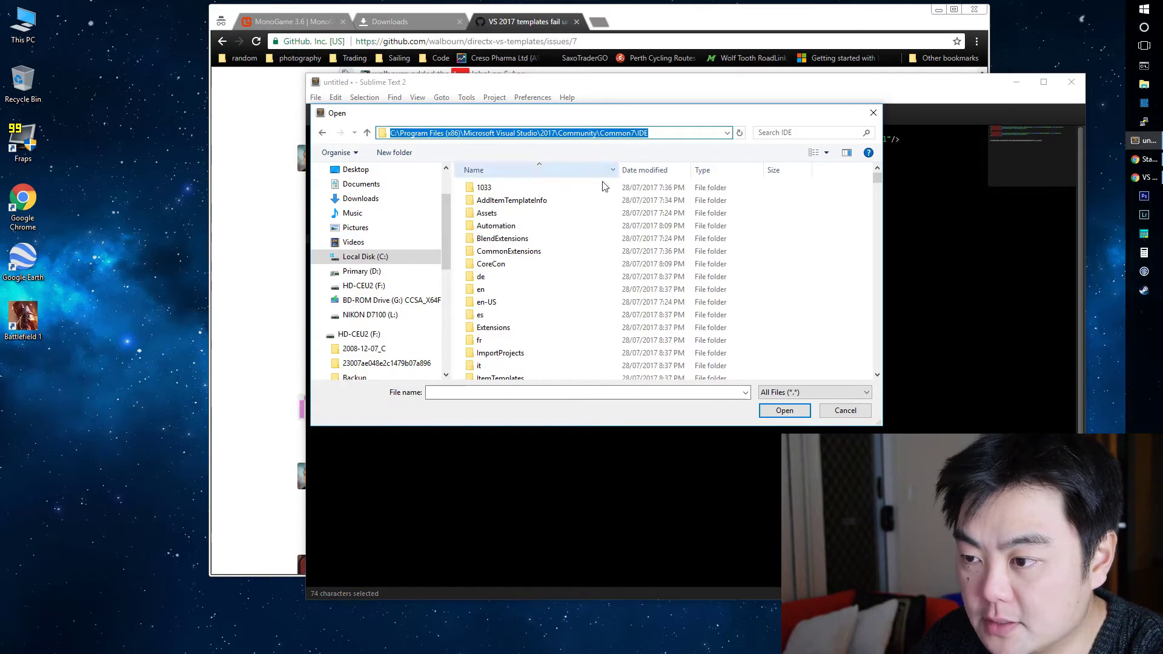
left_click(796, 226)
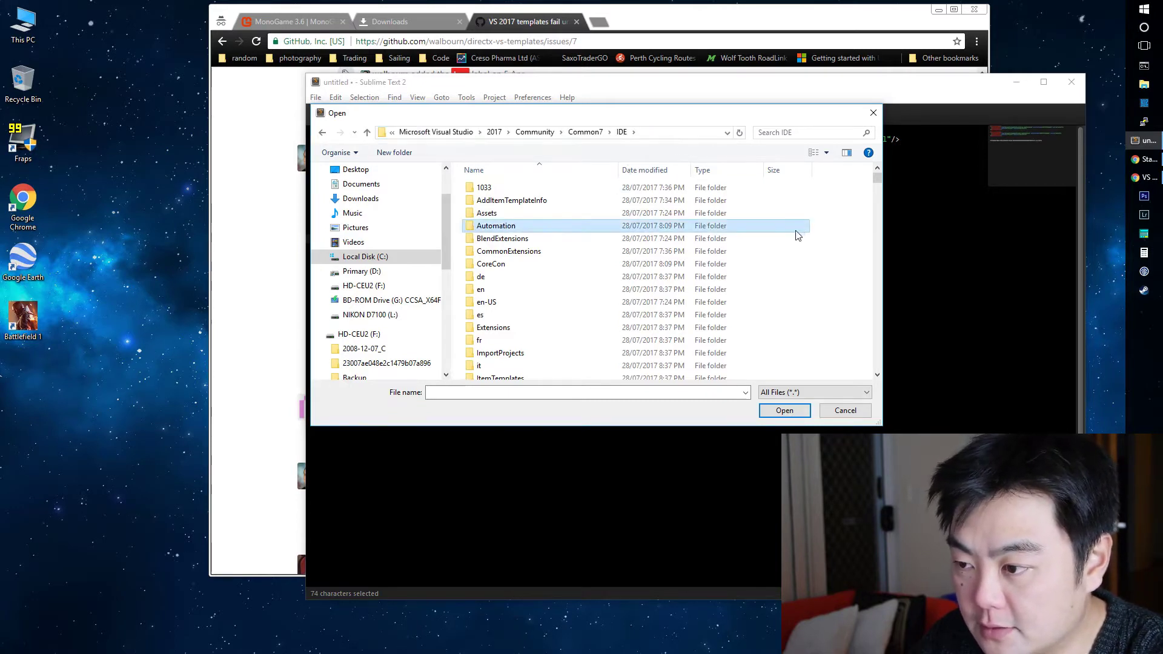
left_click_drag(656, 117, 621, 79)
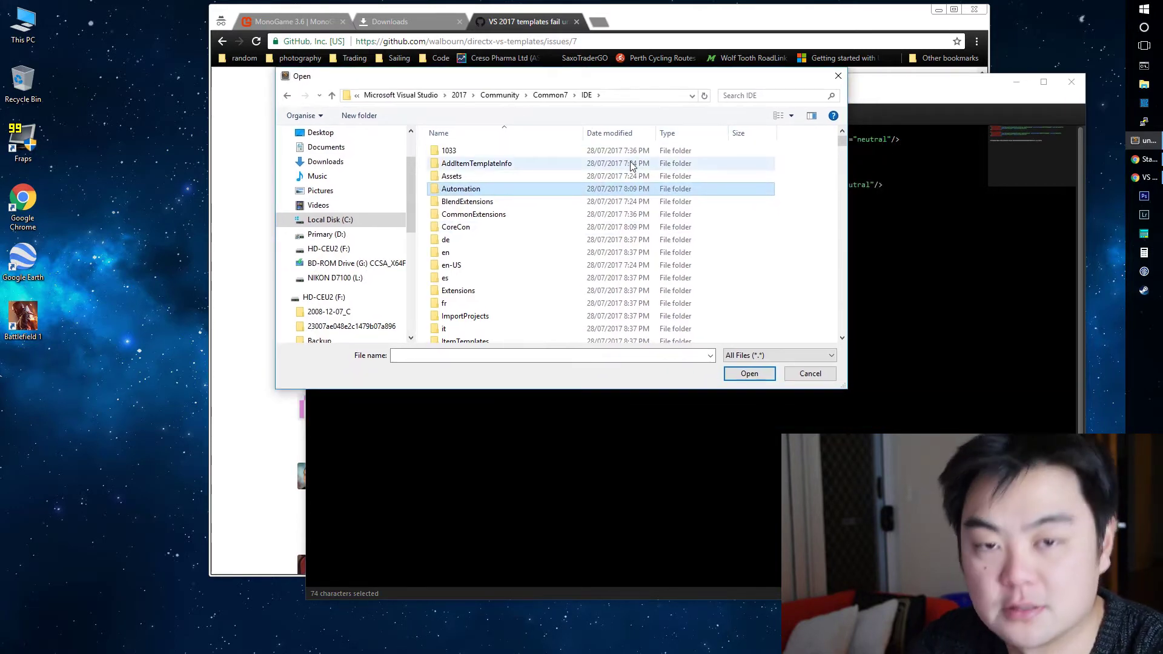
Find devenv.exe.config in the IDE folder and open it.
scroll(659, 190, "down", 6)
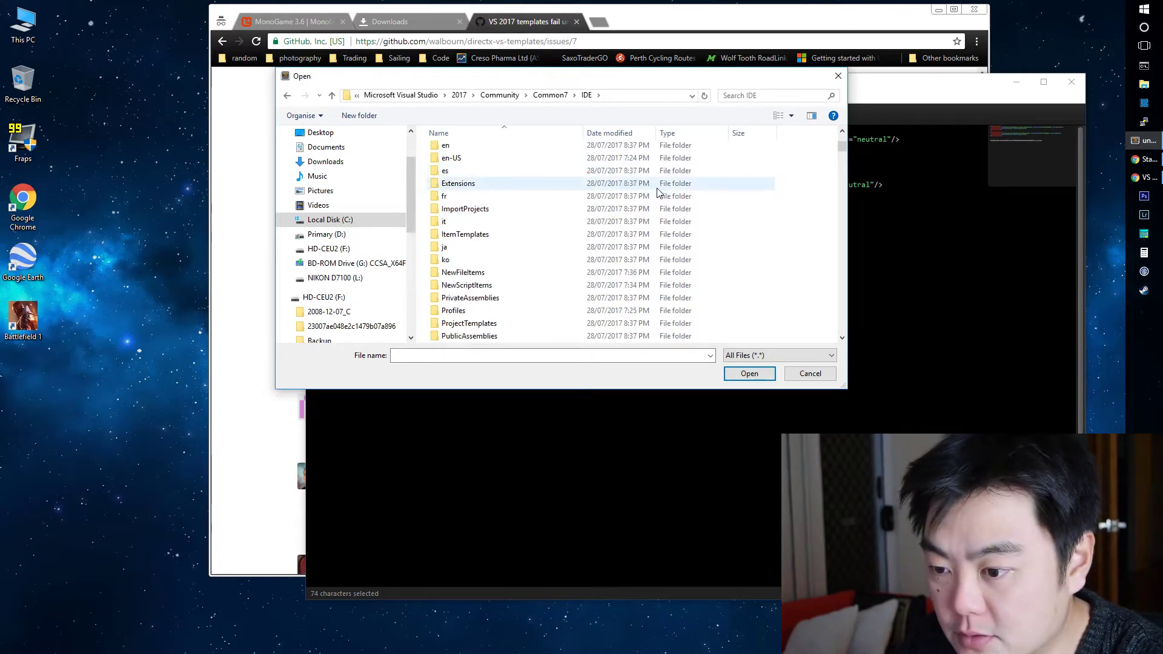
scroll(658, 190, "down", 12)
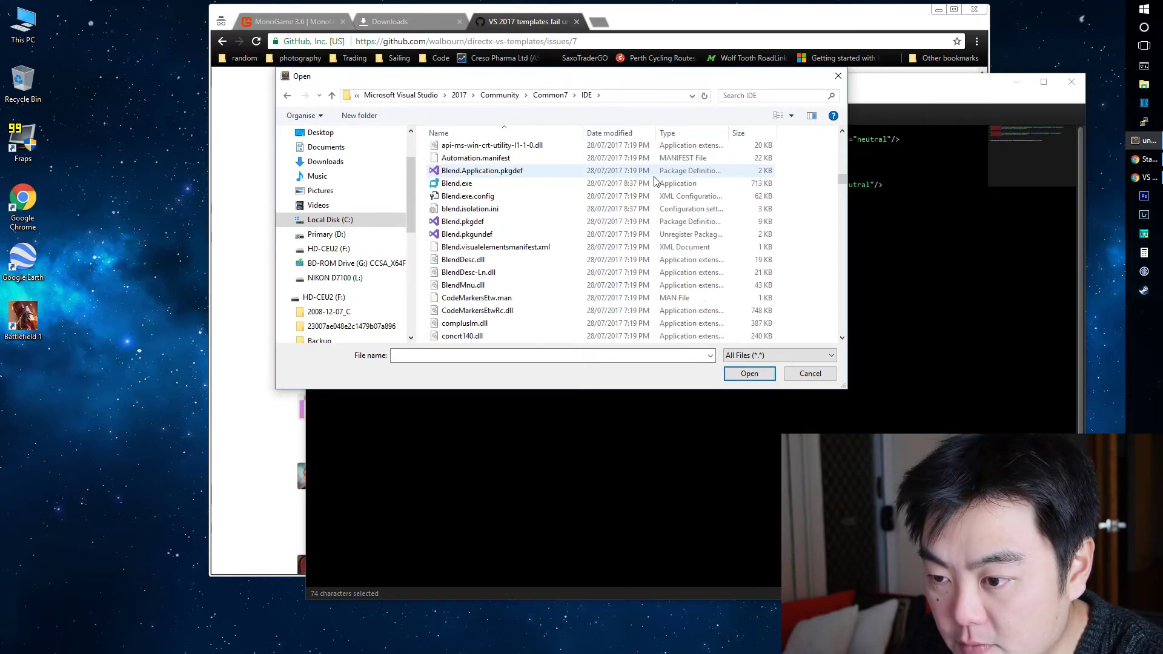
left_click_drag(845, 388, 847, 572)
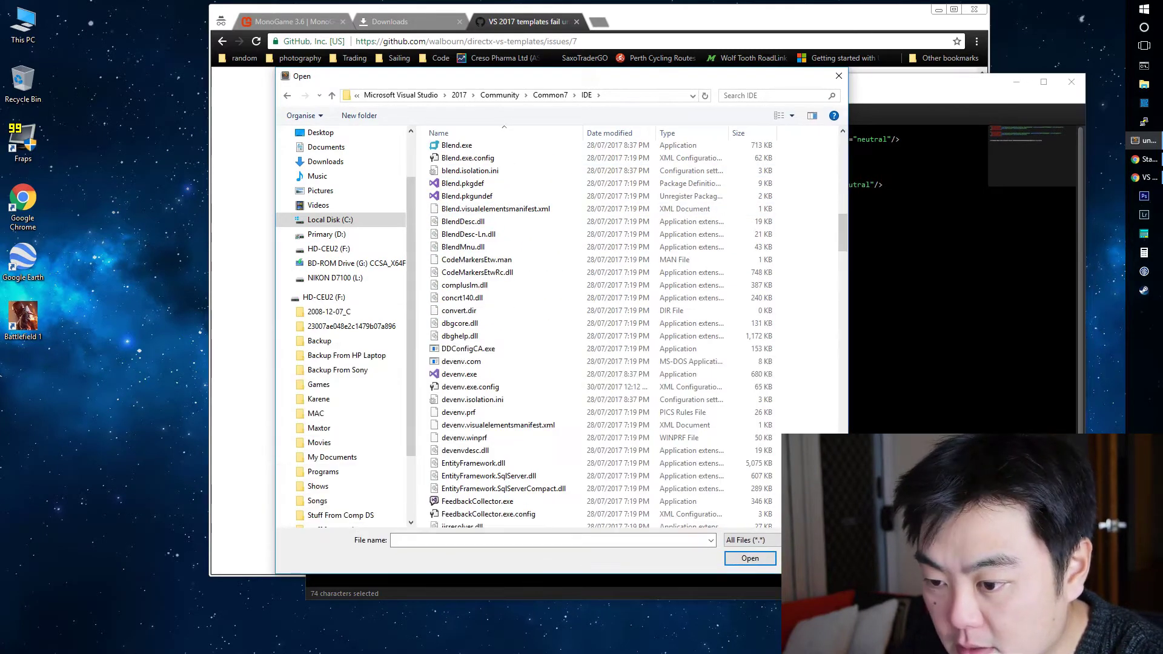
left_click(532, 272)
left_click(476, 388)
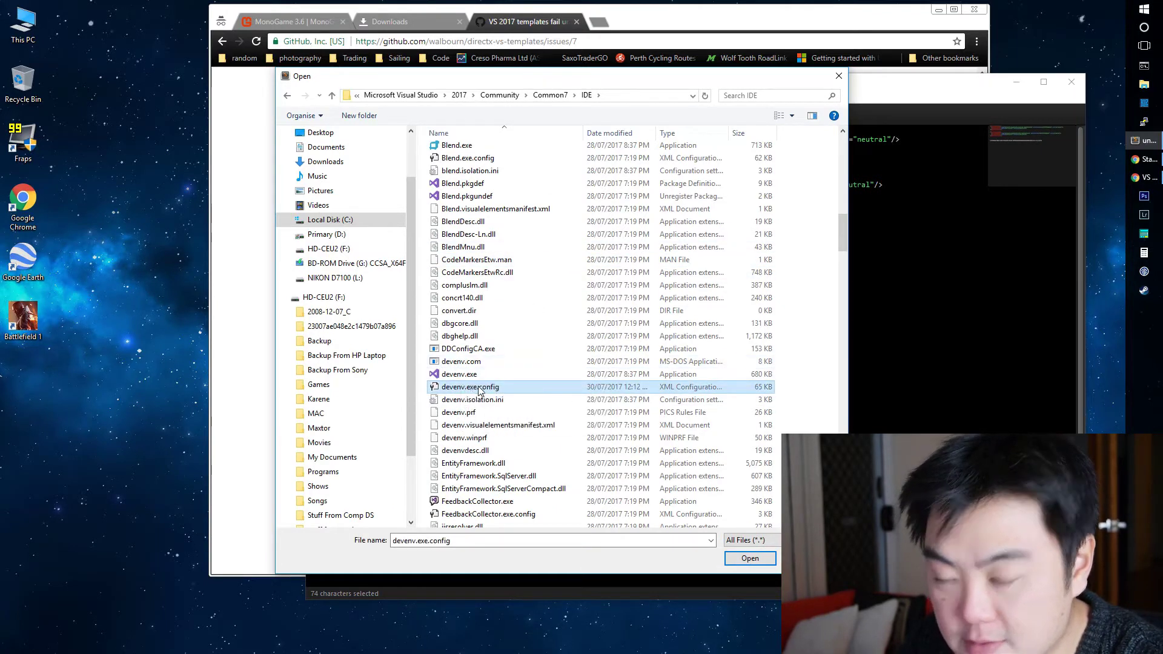
left_click(757, 562)
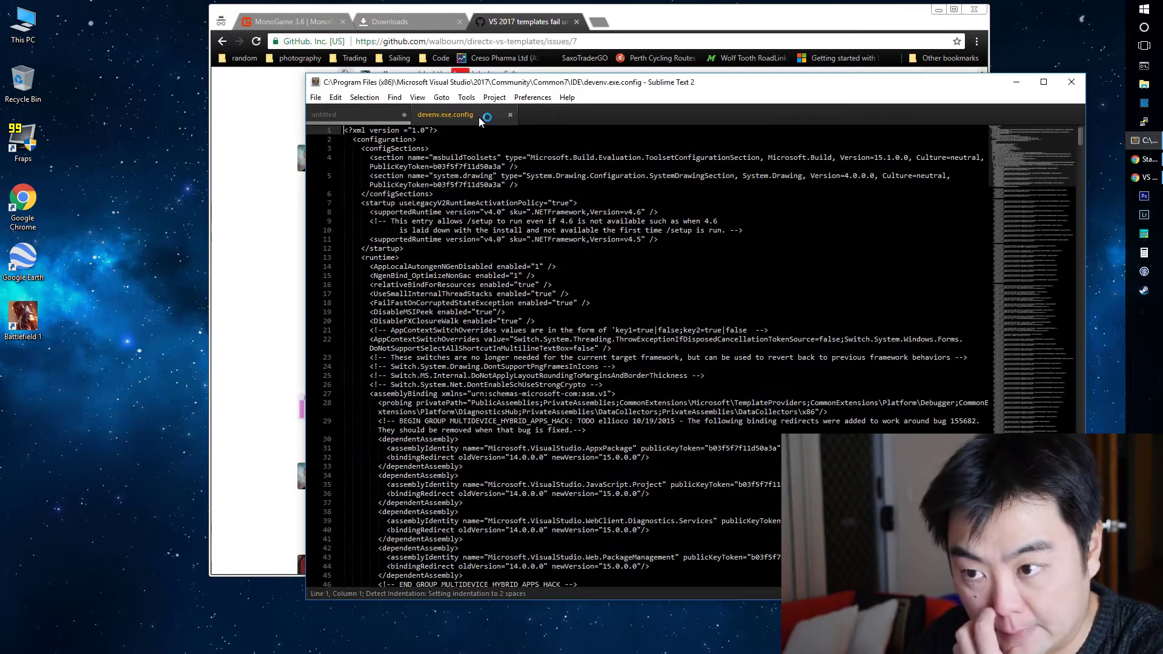
Set the syntax highlighting of devenv.exe.config to XML.
left_click(416, 97)
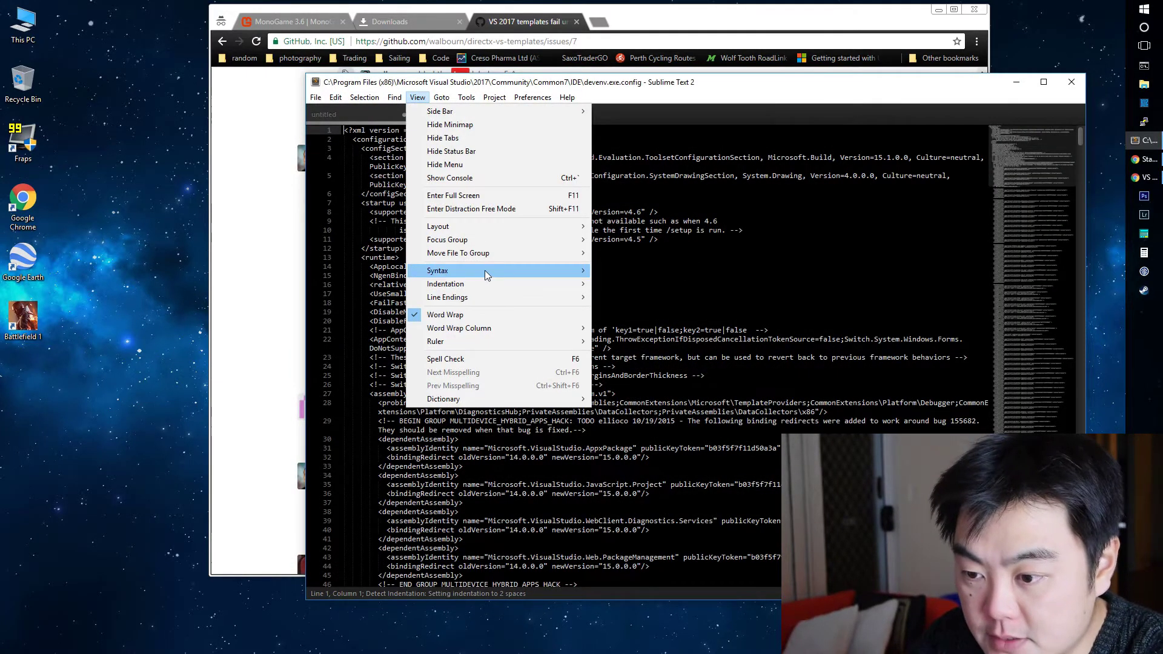
mouse_move(485, 270)
left_click(627, 619)
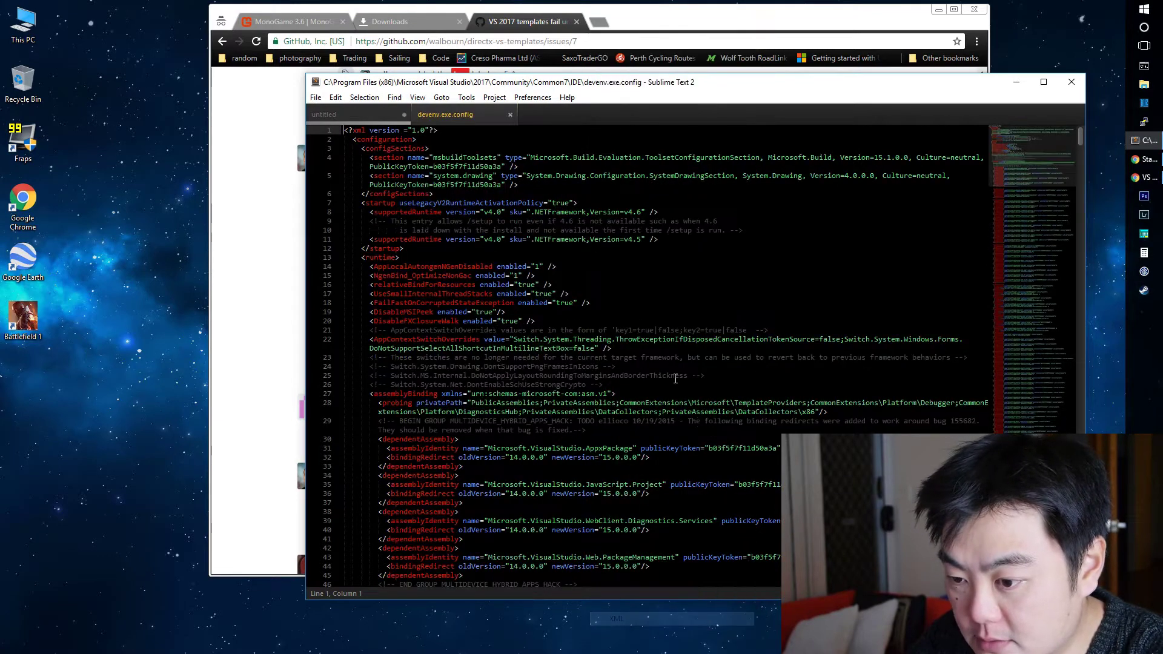
left_click(614, 268)
Examine the assemblyBinding section of devenv.exe.config and its dependentAssembly entries, from the opening tag to the end.
scroll(613, 283, "down", 10)
scroll(618, 267, "up", 7)
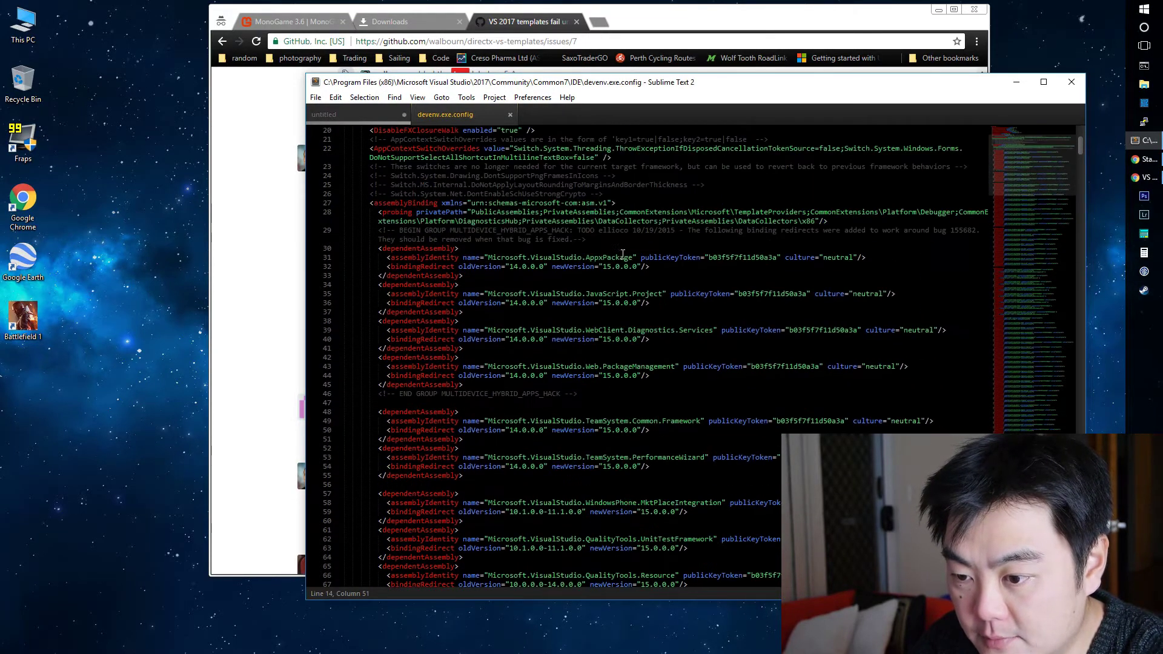
scroll(620, 255, "down", 2)
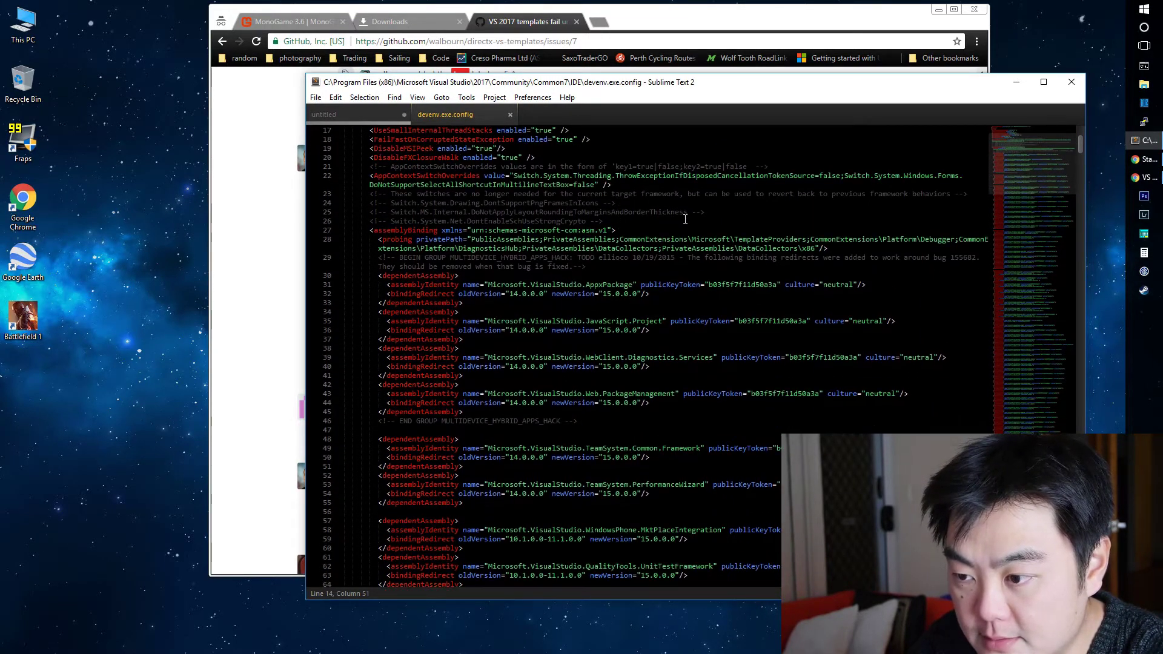
left_click(409, 231)
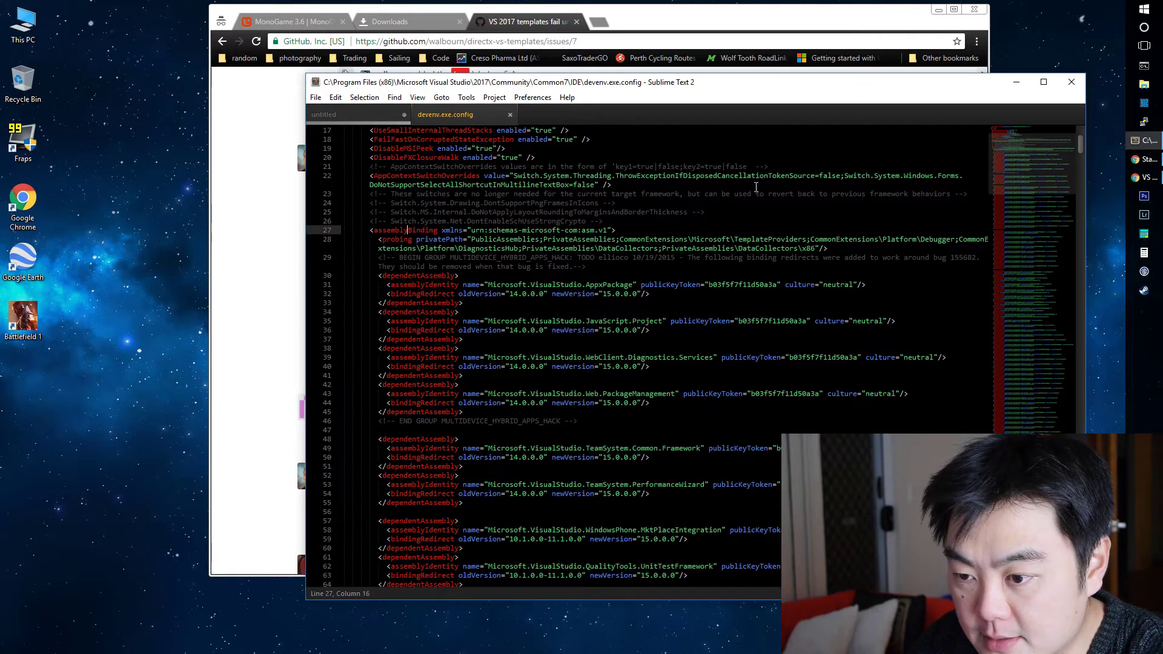
double_click(409, 230)
scroll(531, 268, "down", 2)
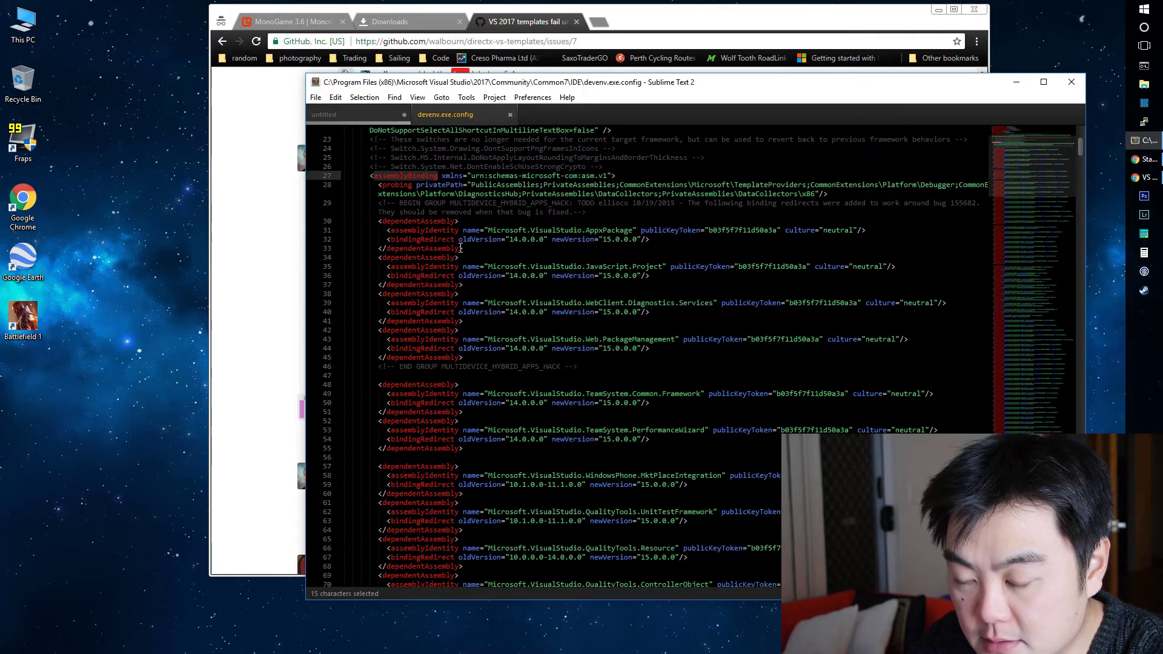
double_click(418, 221)
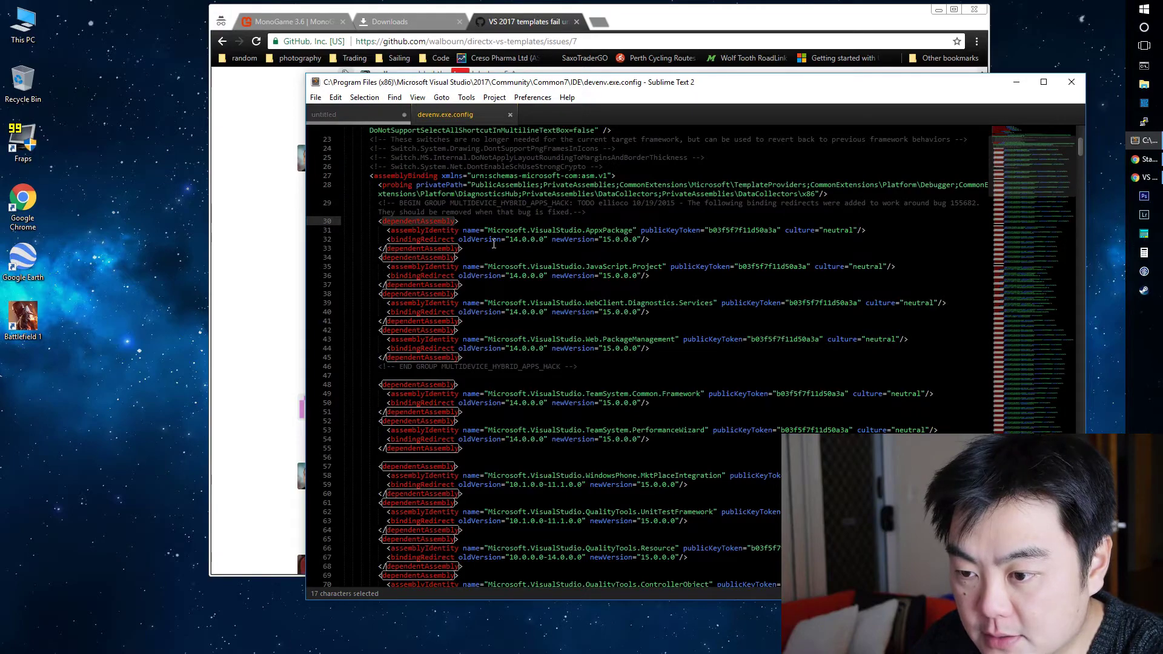
scroll(727, 255, "down", 20)
scroll(972, 246, "down", 10)
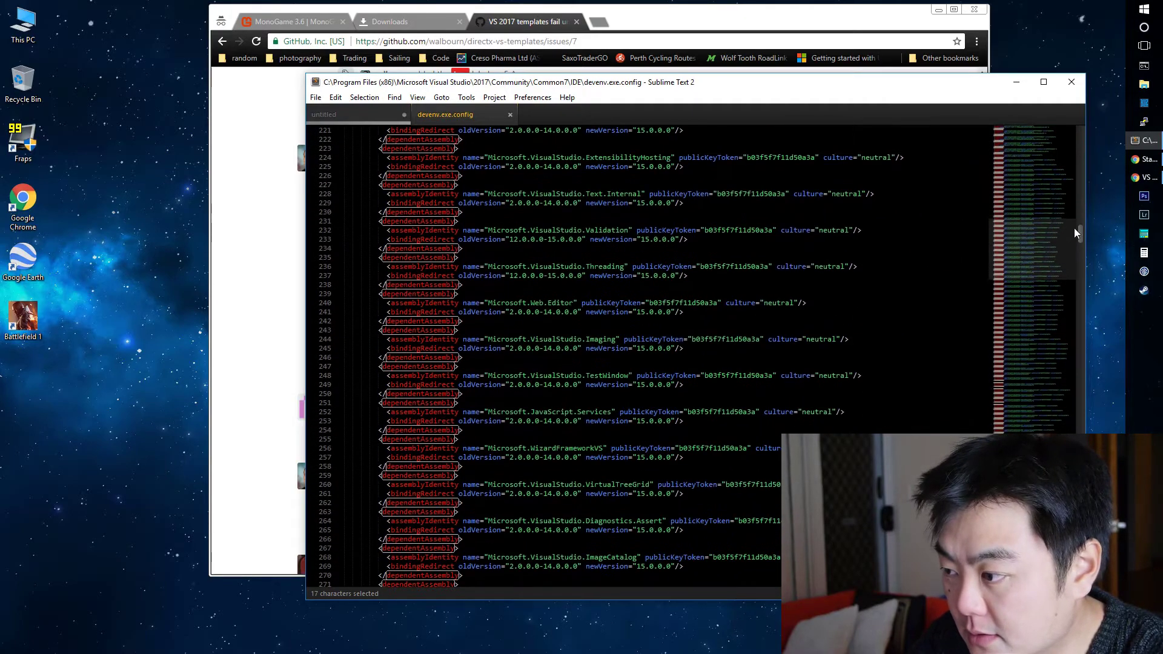
left_click_drag(1083, 237, 1084, 536)
Copy both dependentAssembly entries from the untitled file and paste them just before the closing assemblyBinding tag in devenv.exe.config.
left_click(473, 371)
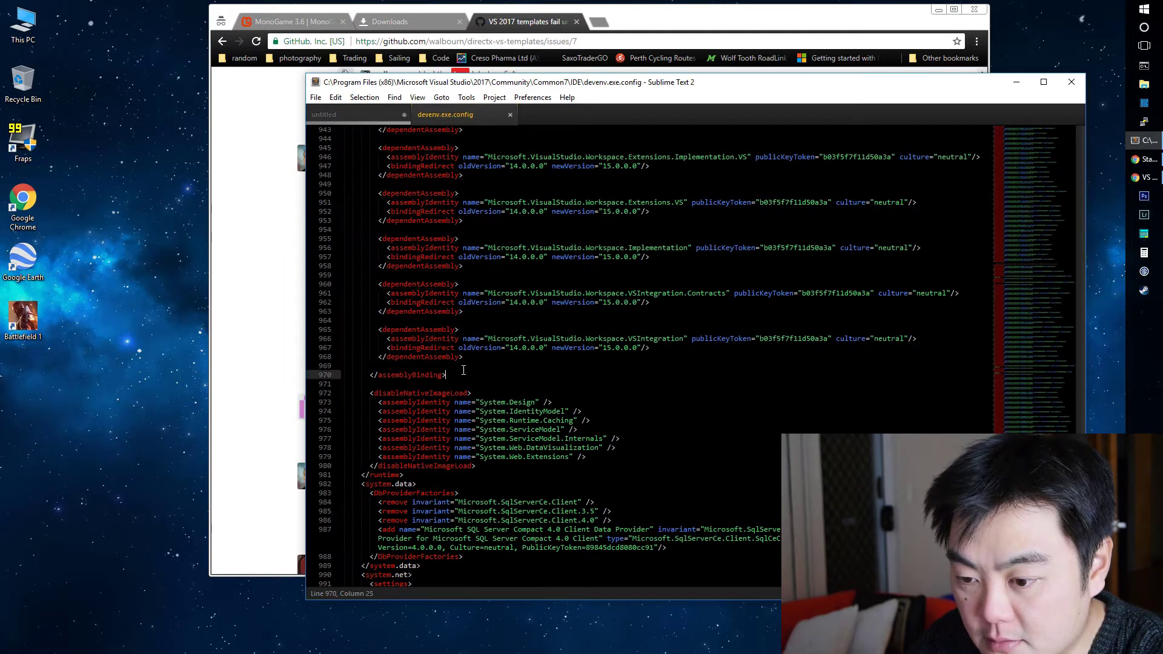
key("Up")
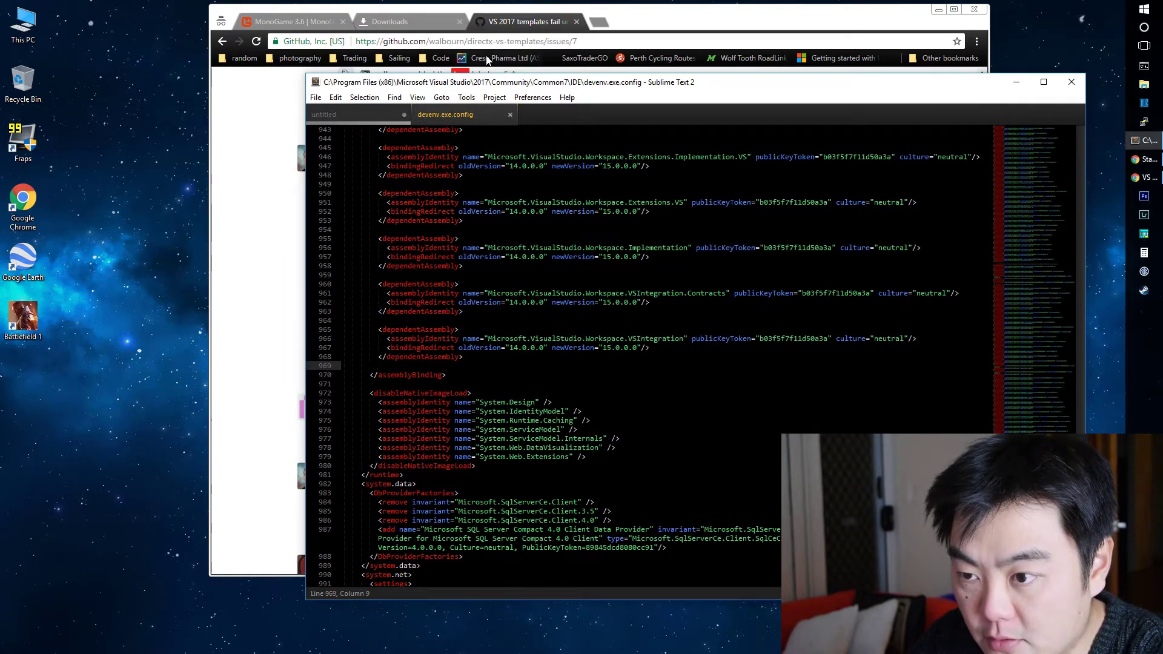
left_click(349, 113)
left_click(453, 186)
left_click_drag(437, 204, 313, 131)
key("ctrl+c")
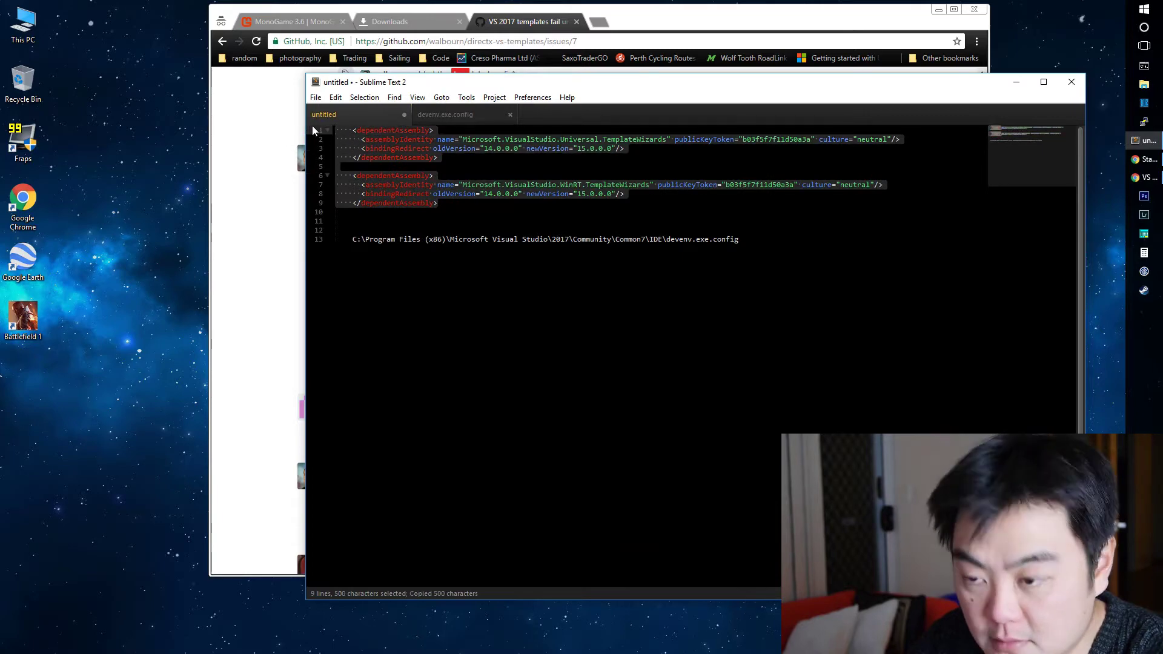
left_click(442, 115)
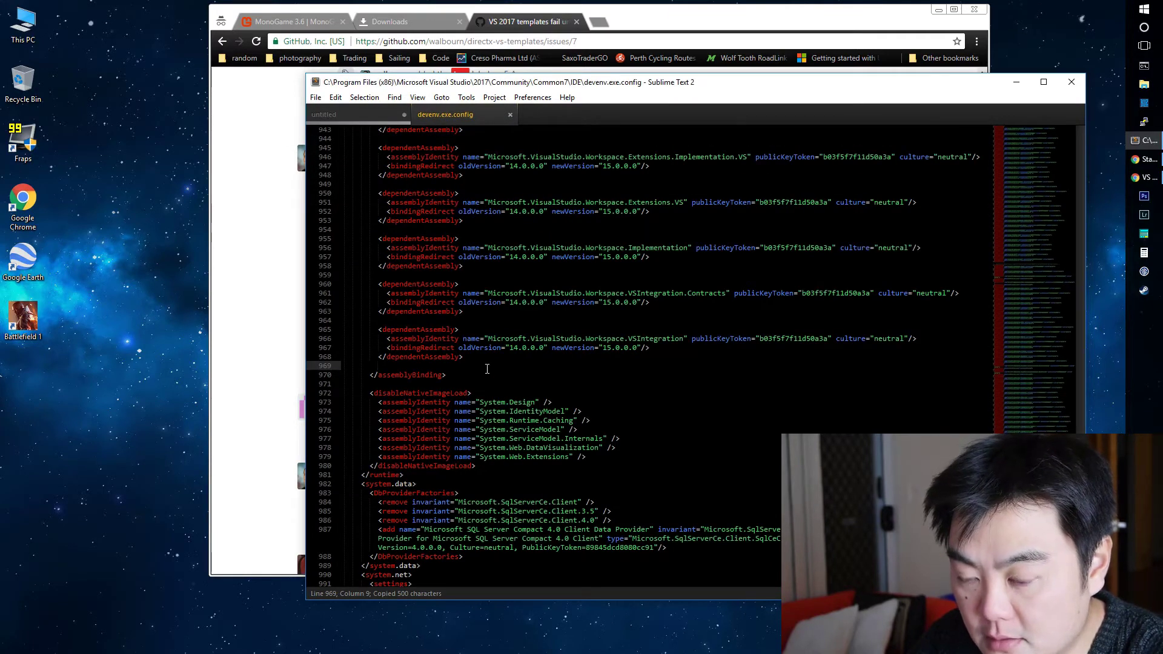
key("Return")
key("Return")
key("Up")
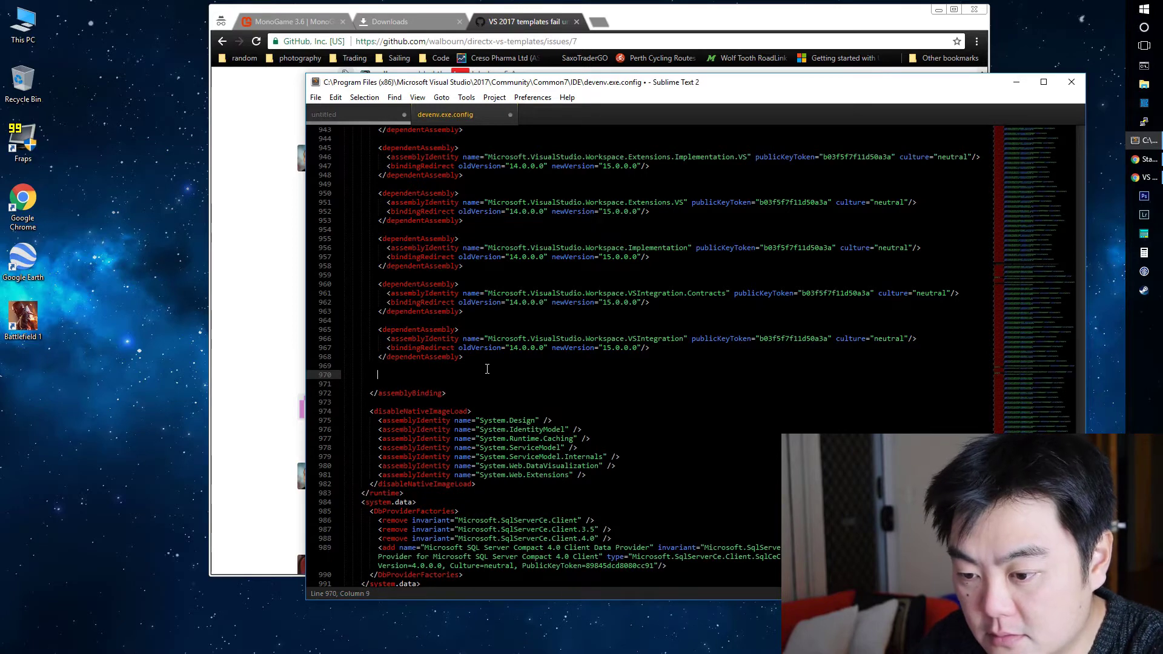
key("ctrl+v")
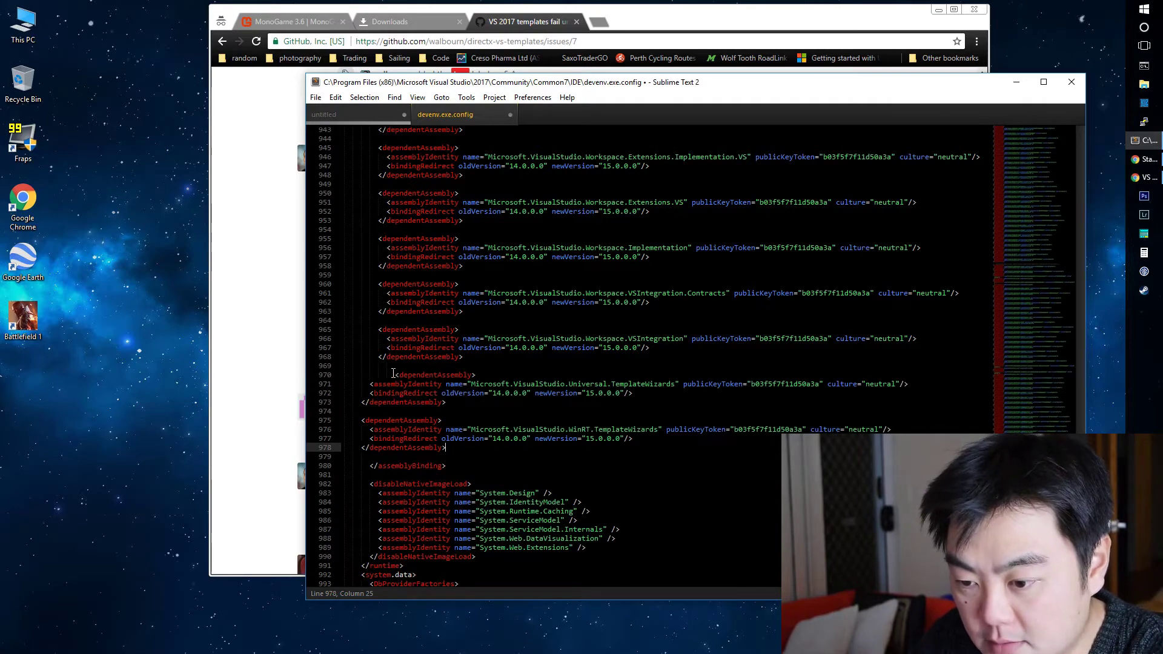
Align the indentation of the two pasted TemplateWizards dependentAssembly entries with the existing entries above them.
left_click(395, 375)
key("BackSpace")
key("BackSpace")
key("BackSpace")
key("BackSpace")
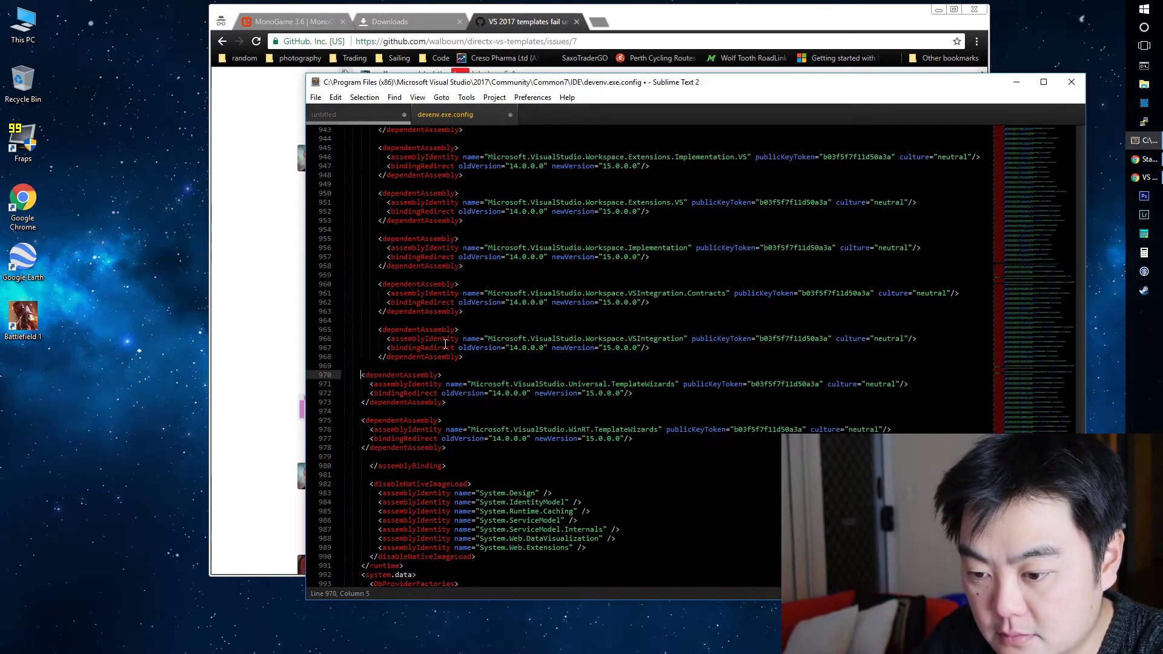
left_click_drag(453, 450, 361, 375)
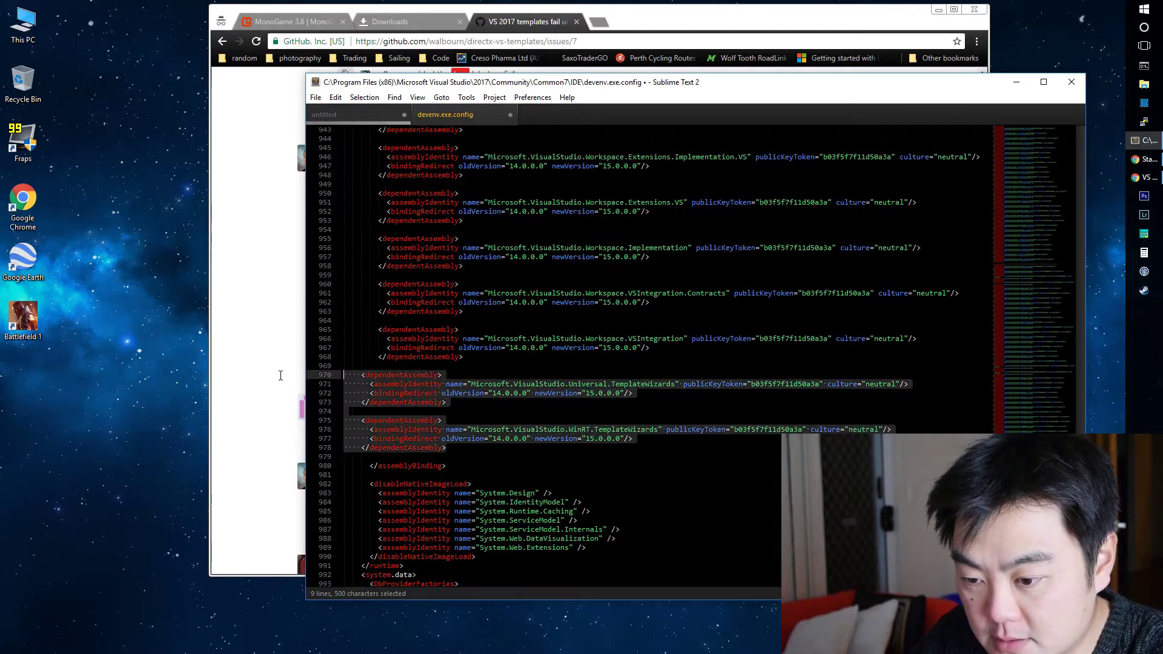
key("Tab")
key("Tab")
left_click(509, 364)
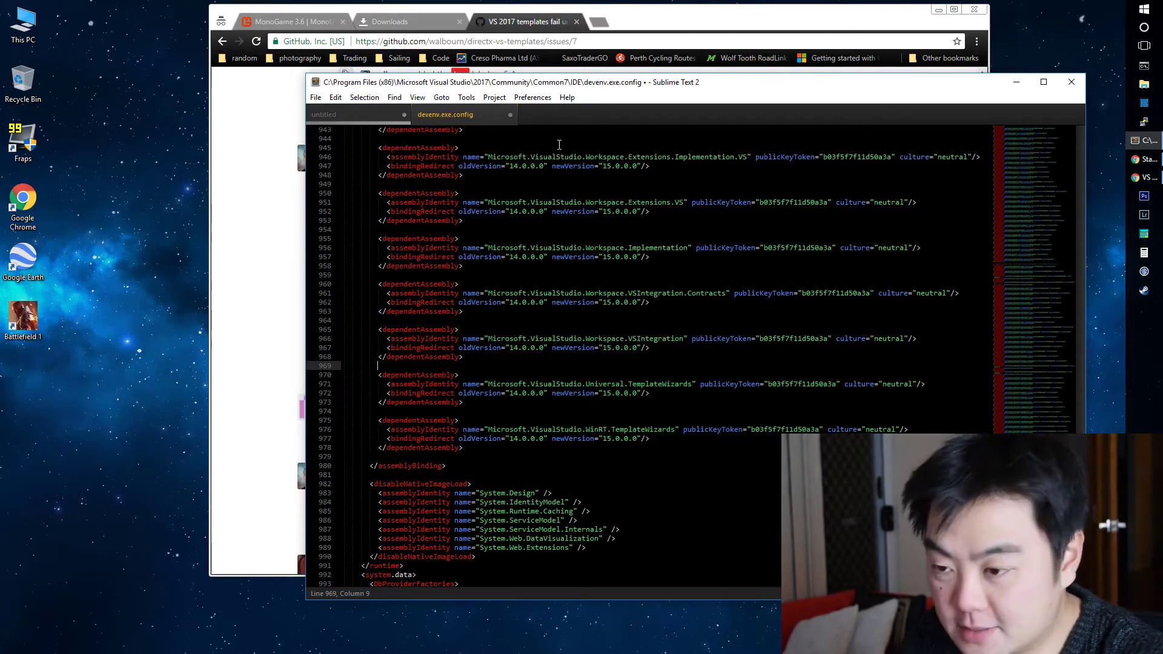
Save the edited devenv.exe.config with the two added TemplateWizards dependentAssembly entries.
left_click(316, 98)
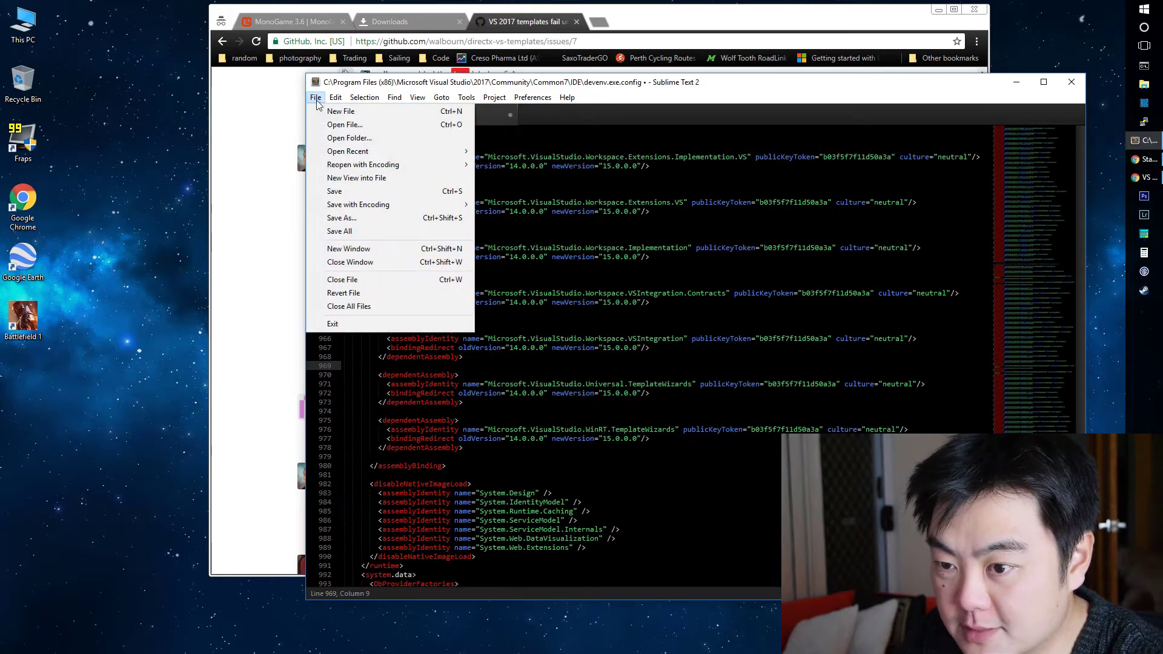
left_click(334, 190)
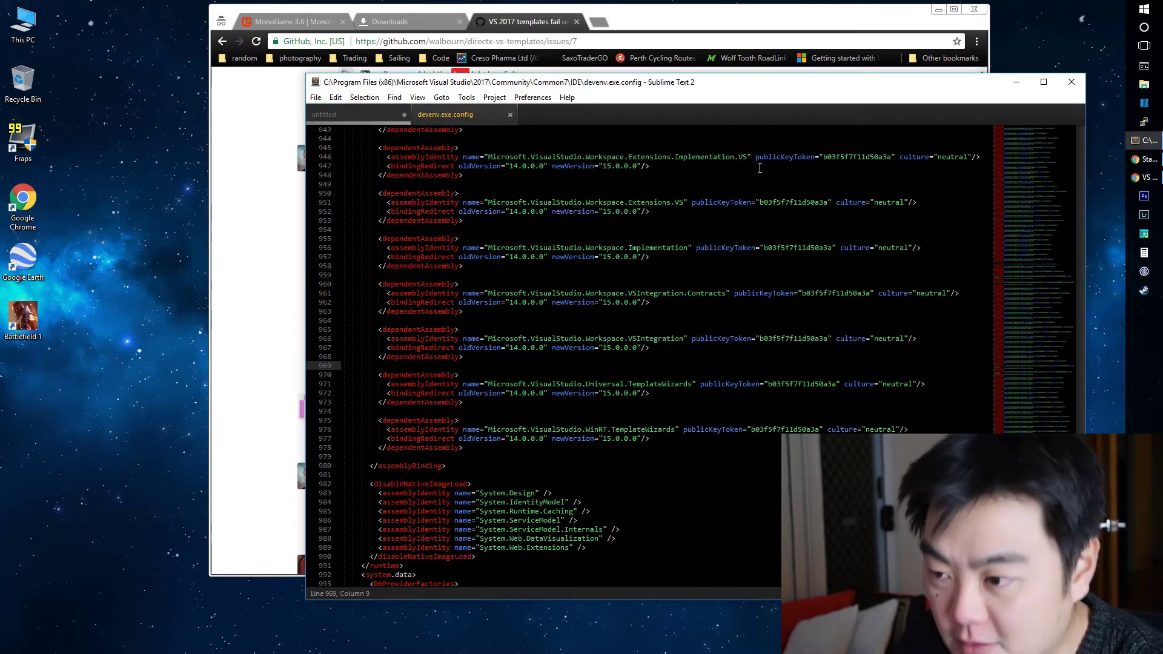
left_click_drag(680, 81, 694, 74)
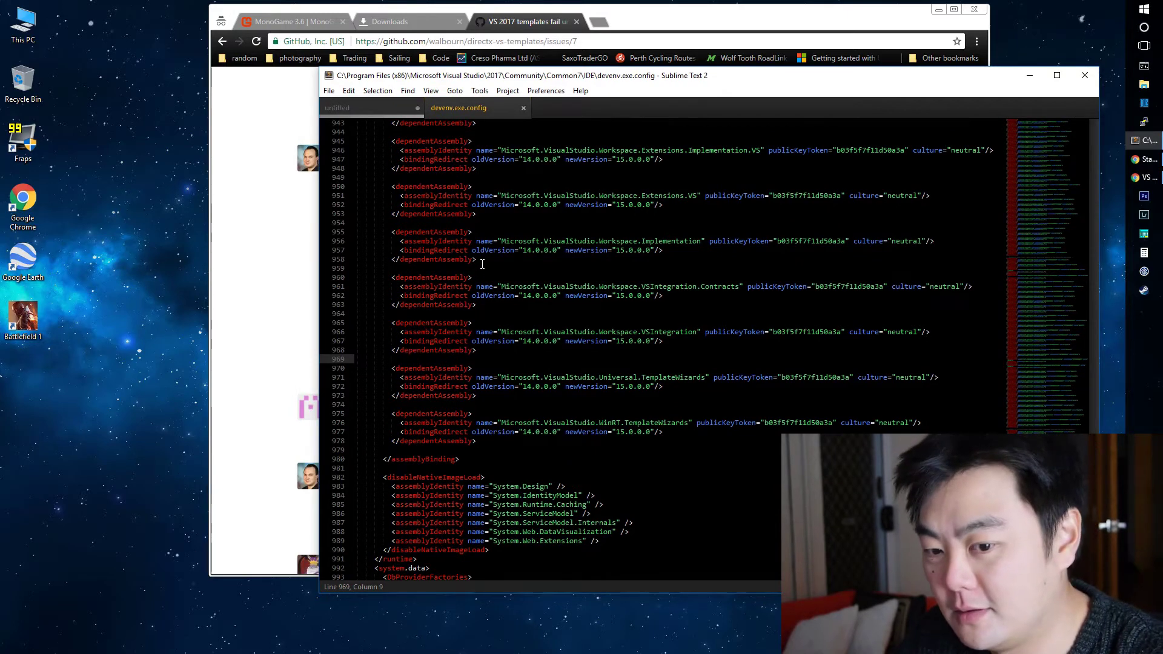
left_click_drag(671, 68, 657, 72)
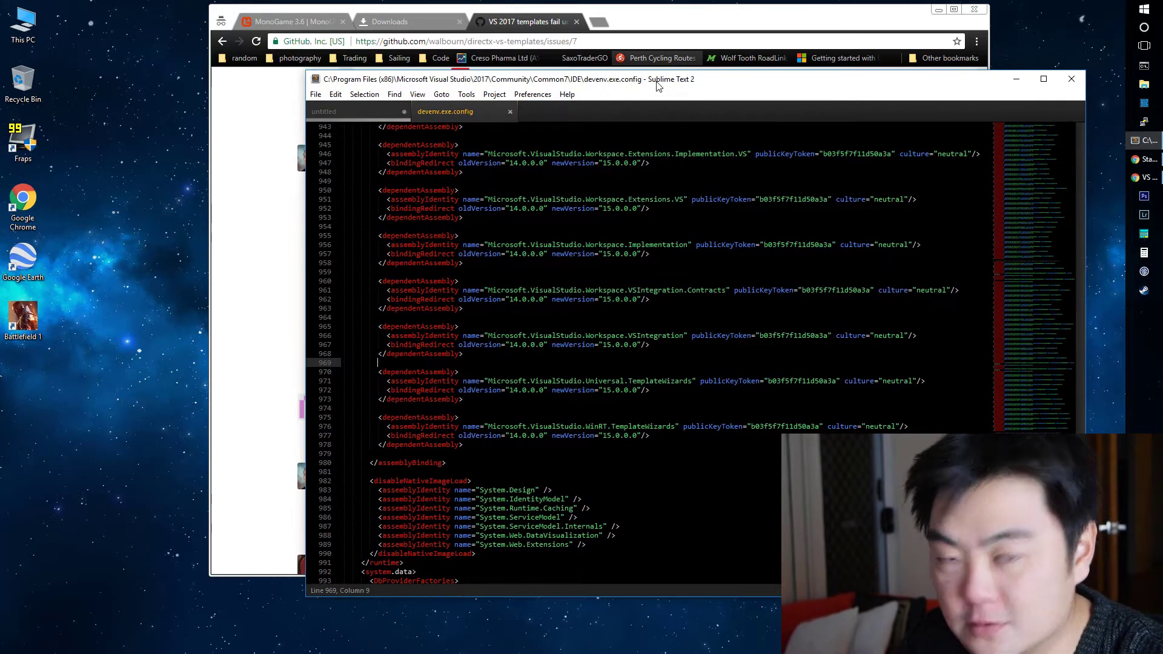
left_click_drag(462, 442, 336, 370)
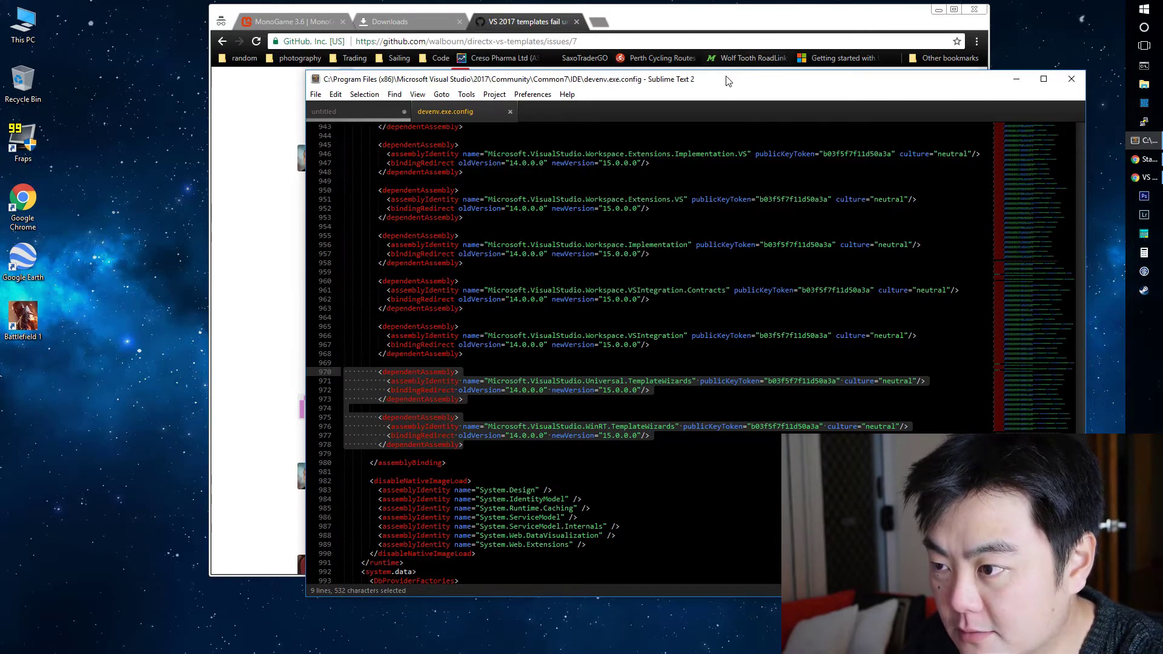
mouse_move(725, 79)
left_mouse_down()
mouse_move(674, 180)
mouse_move(734, 100)
left_mouse_up()
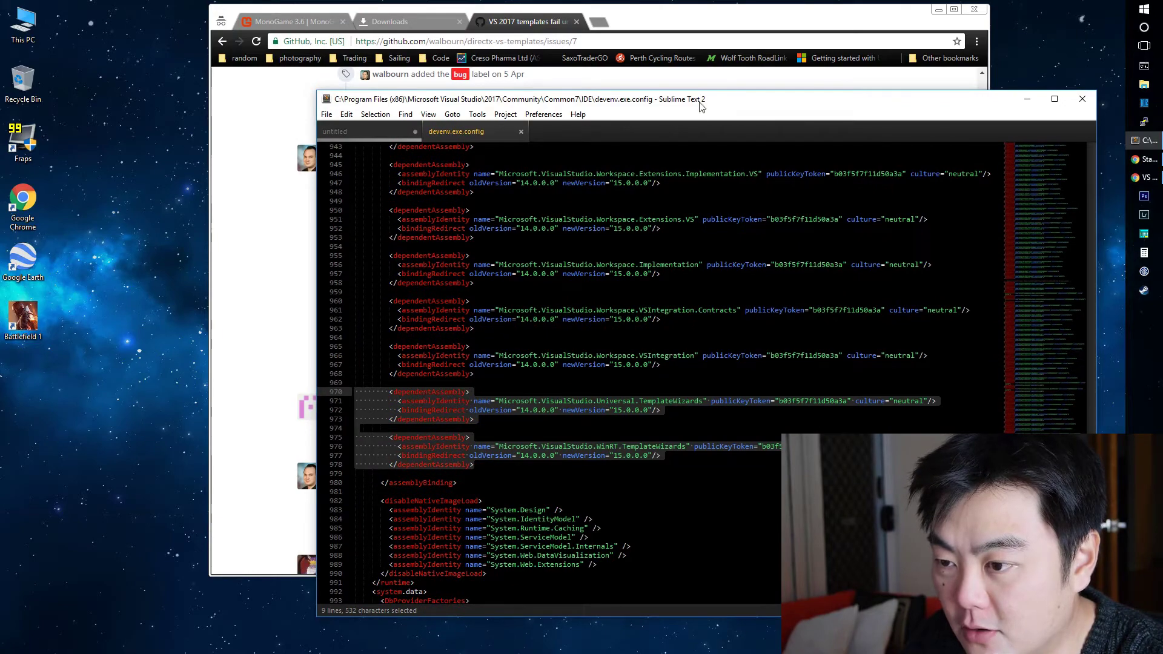
Minimize the text editor and browser windows and launch Visual Studio 2017.
left_click(1030, 104)
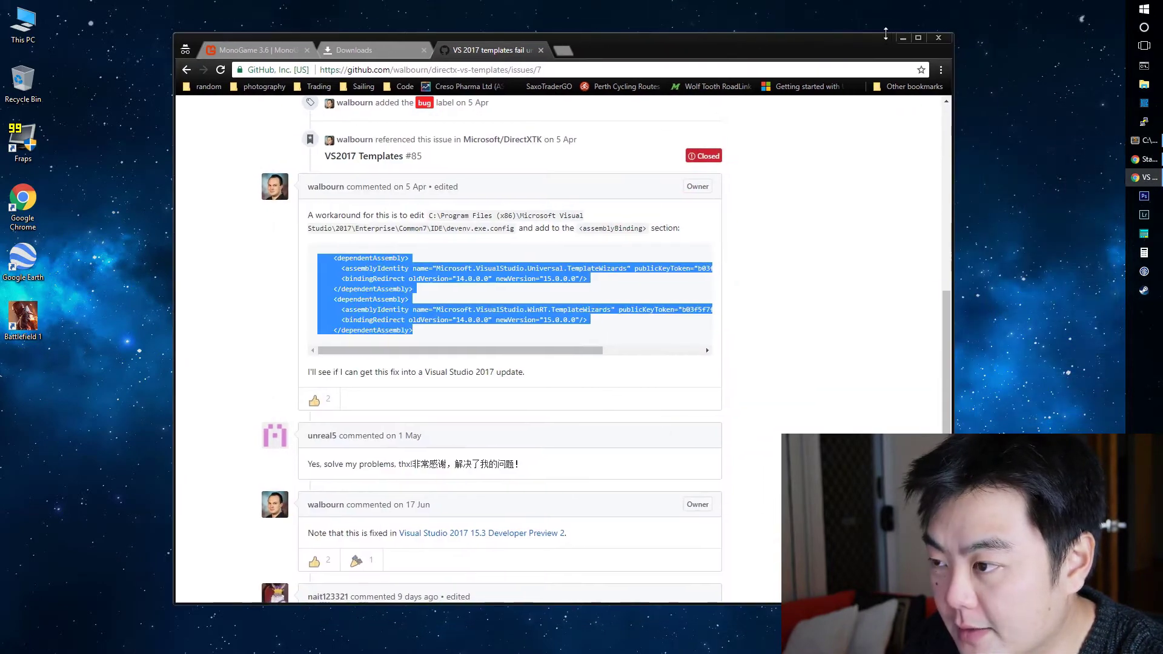
left_click(897, 40)
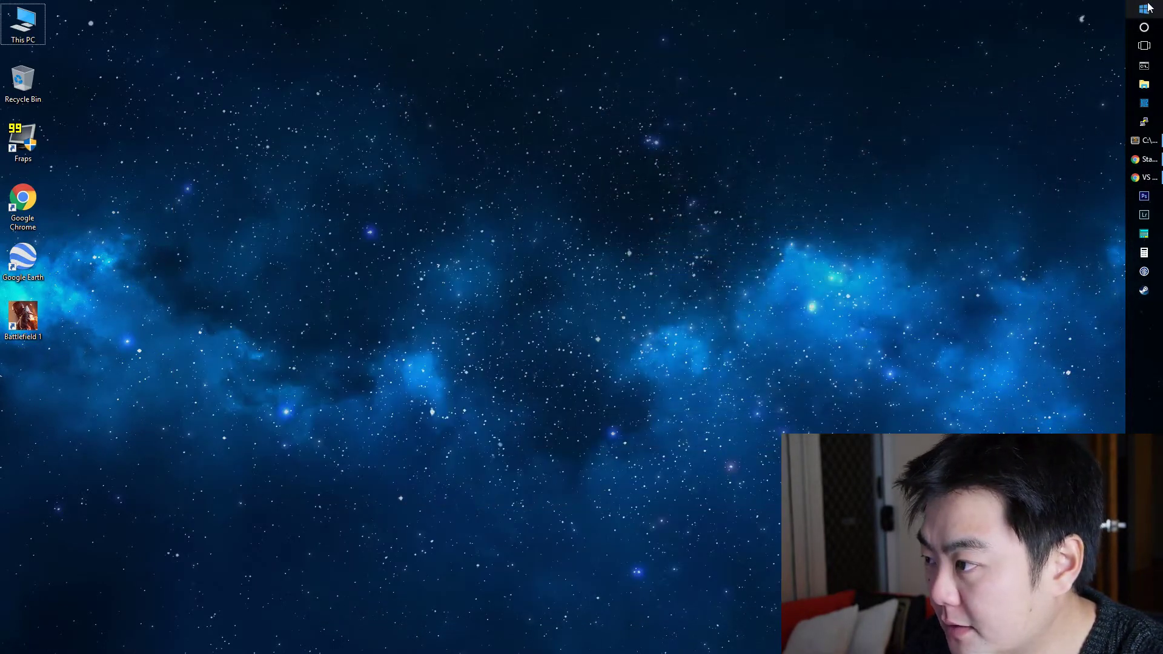
left_click(1143, 9)
left_click(768, 66)
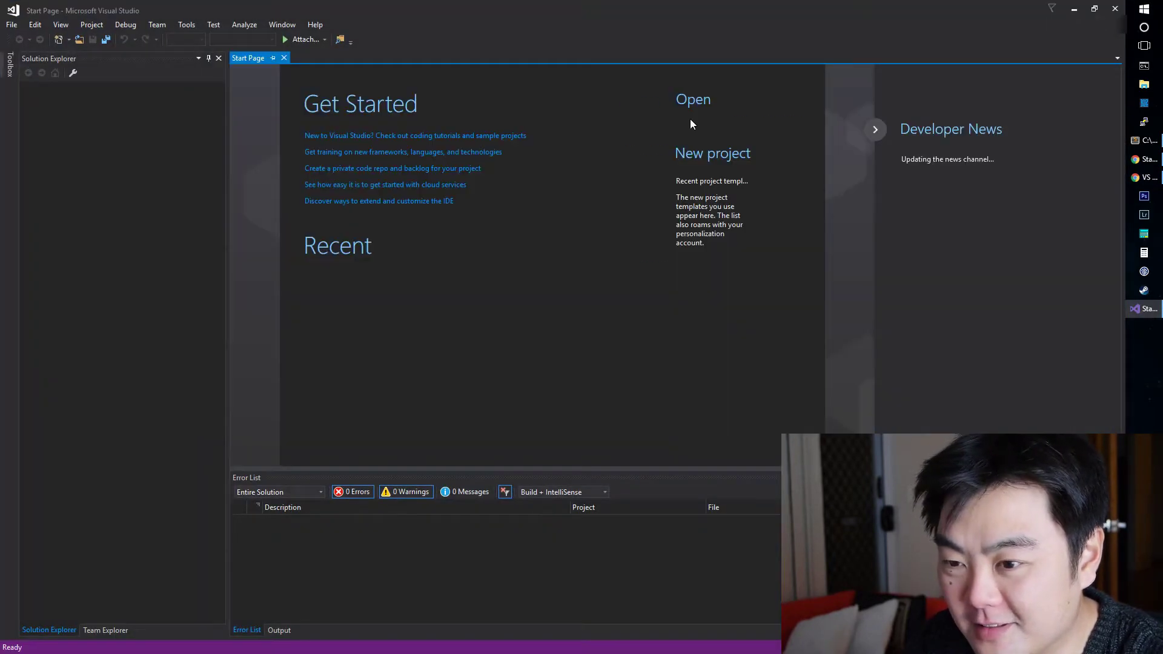
Create a new project from the MonoGame Windows 10 Universal Project template, keeping the suggested name and location.
left_click(13, 25)
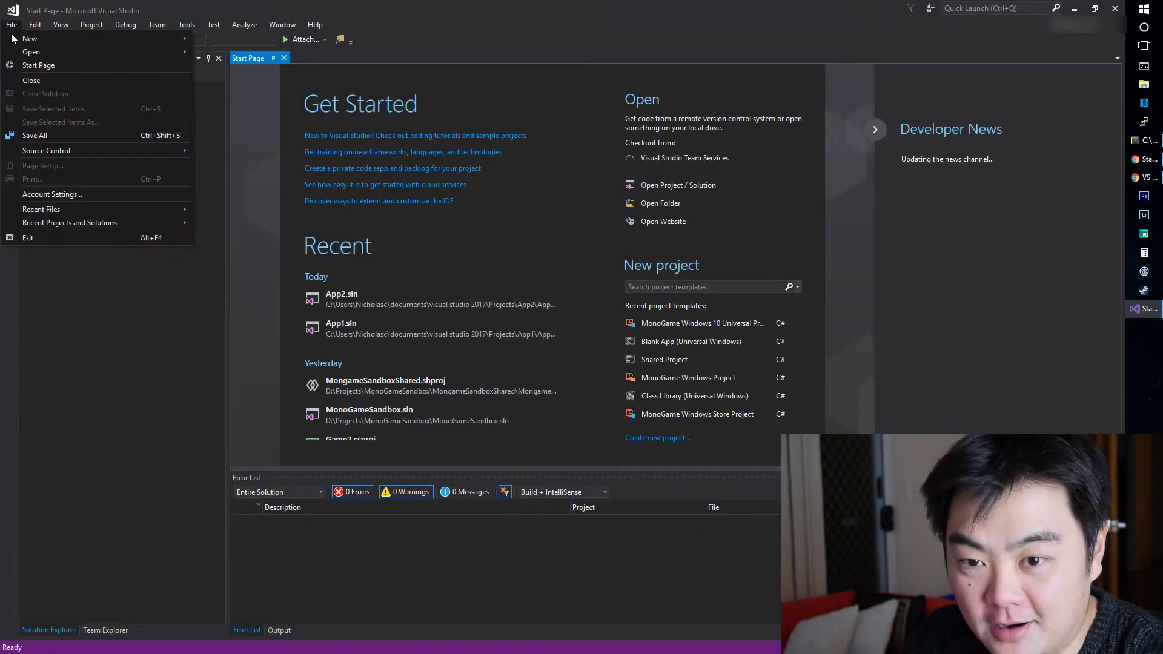
mouse_move(28, 35)
left_click(208, 38)
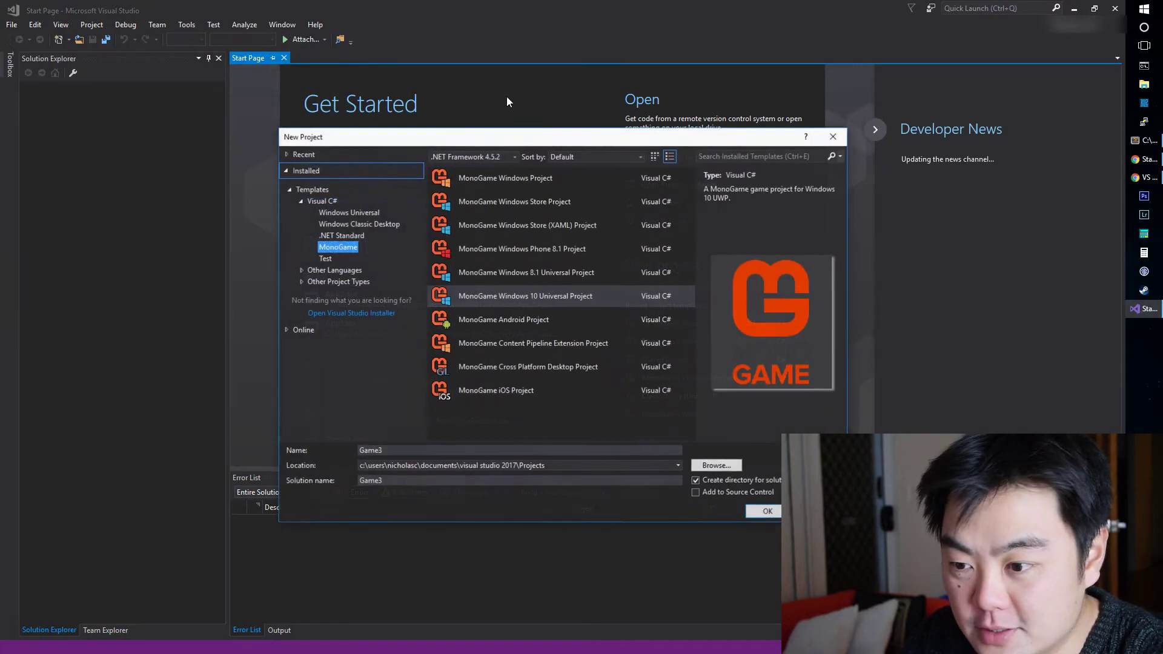
left_click(553, 296)
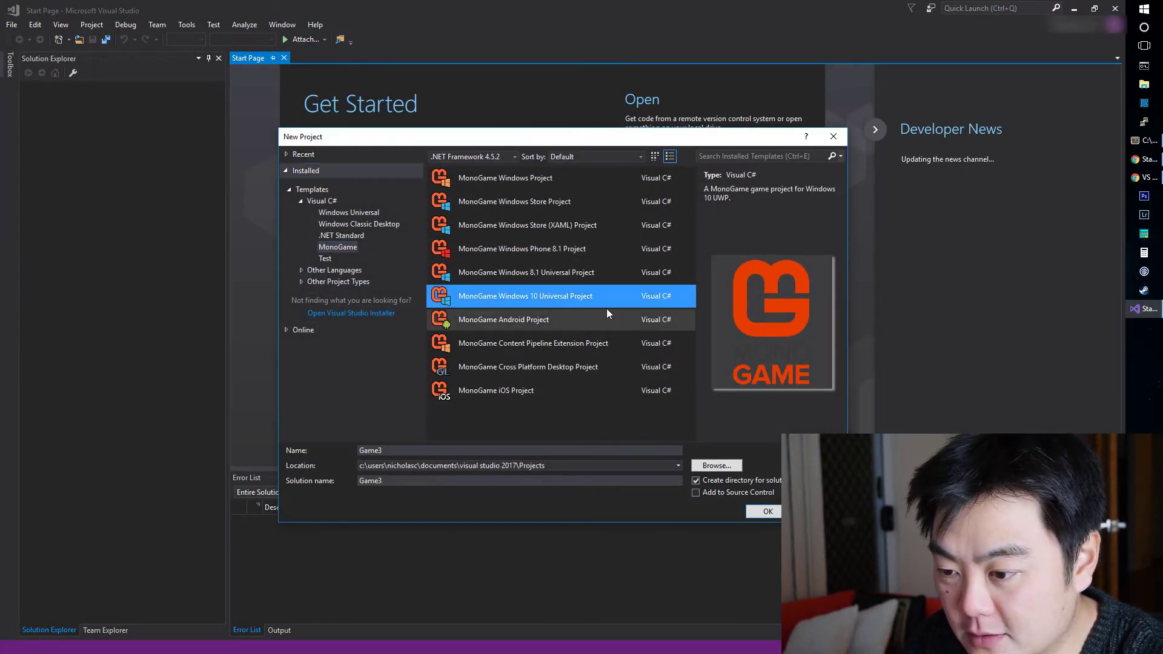
left_click(766, 512)
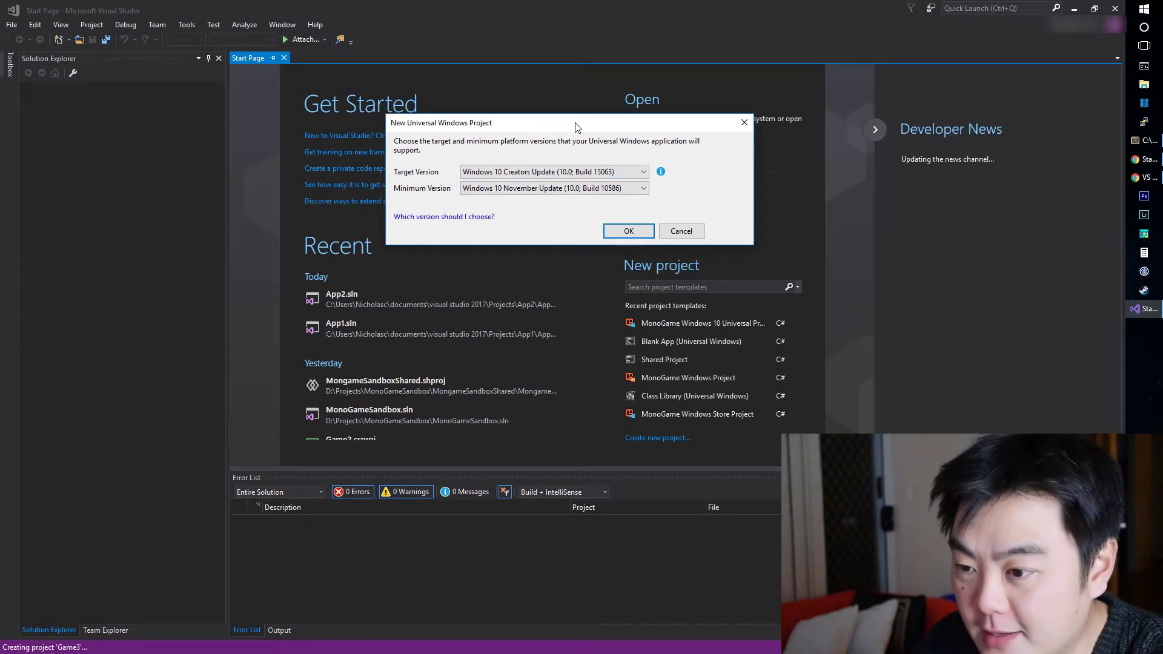
Set the target version to Windows 10 Anniversary Edition (10.0; Build 14393) and accept the platform versions for the new project.
left_click(629, 170)
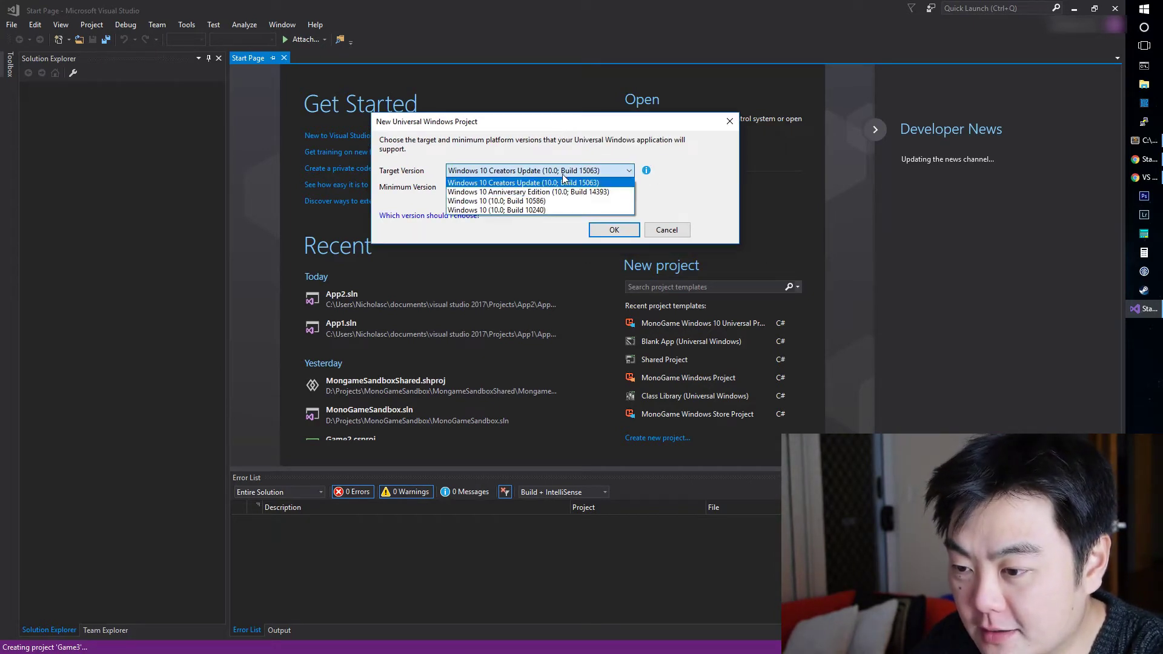
left_click(604, 192)
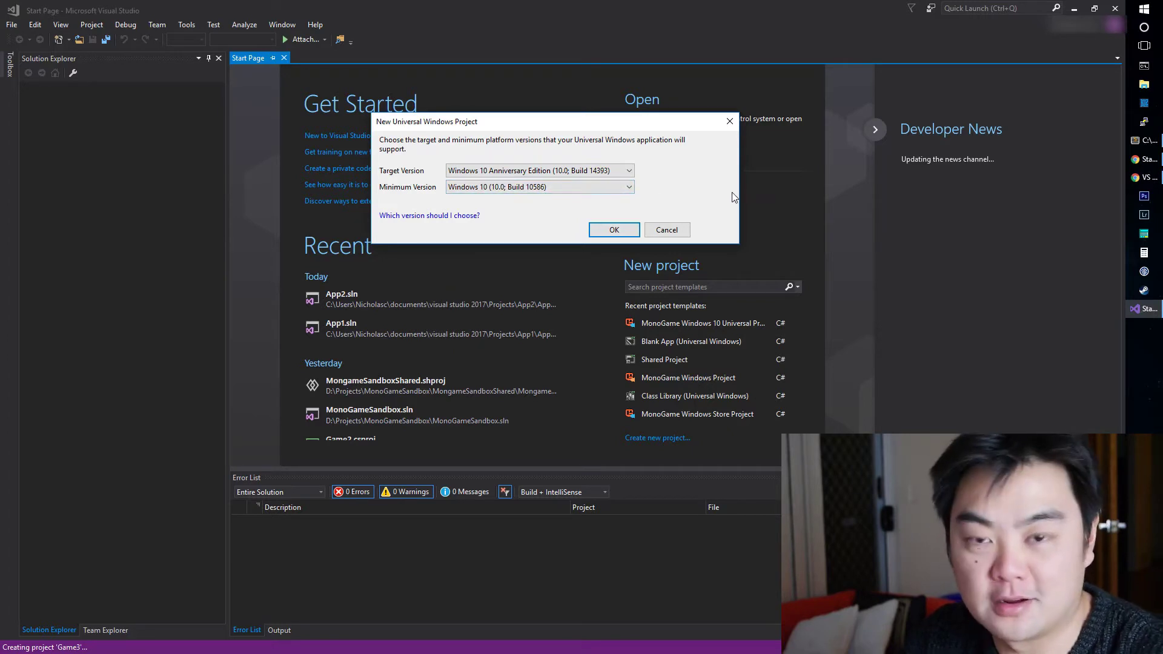
left_click(629, 230)
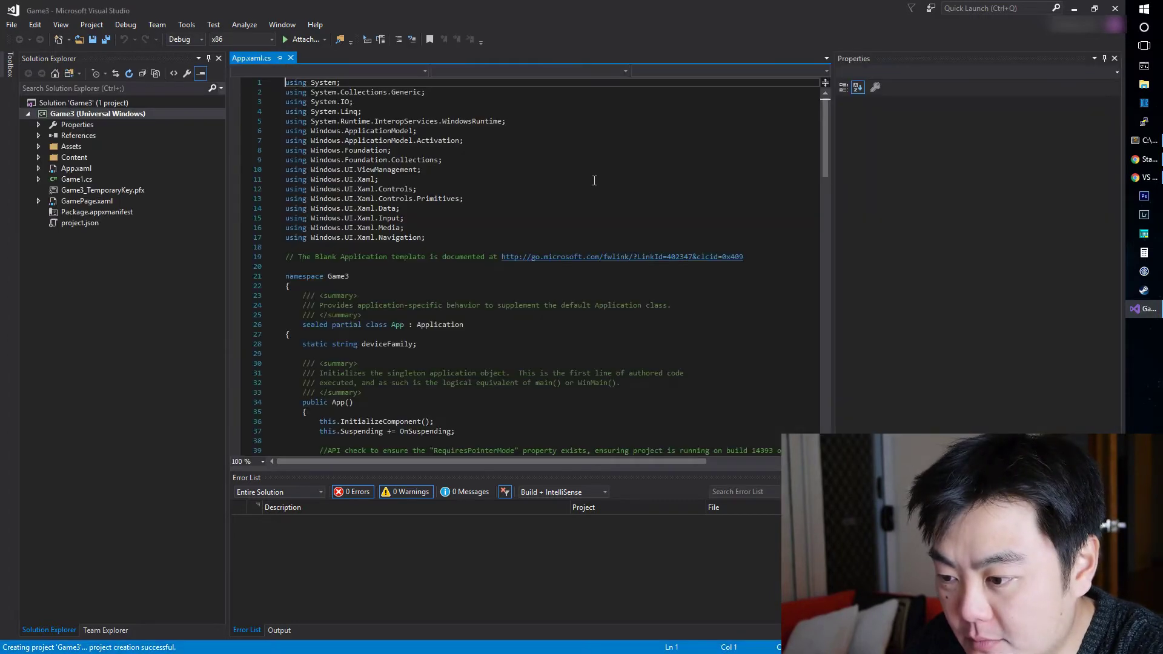
Examine the reported errors in the enlarged error list and the flagged using directives at the start of App.xaml.cs.
left_click(481, 168)
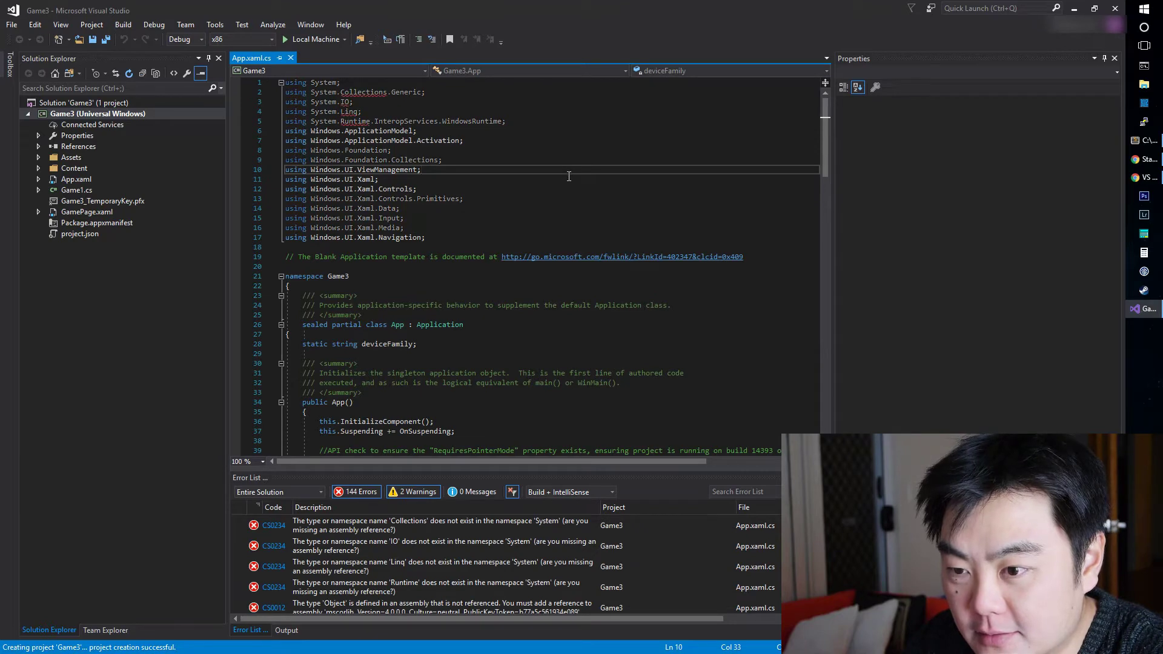
left_click_drag(482, 470, 503, 291)
scroll(432, 416, "down", 8)
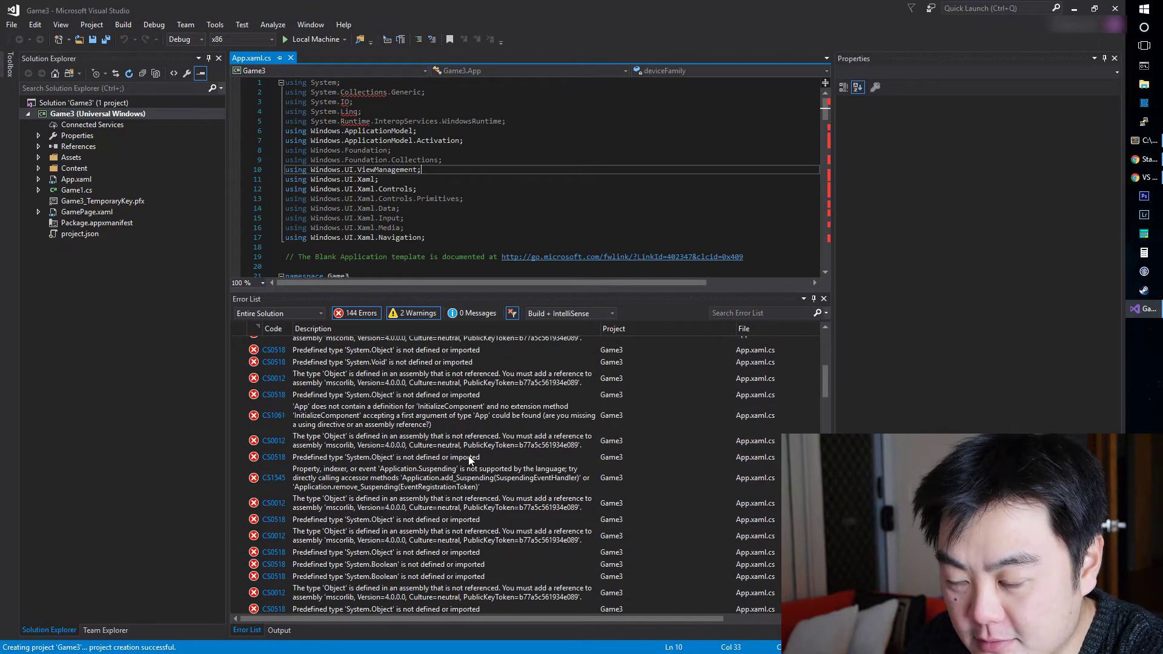
scroll(480, 452, "up", 10)
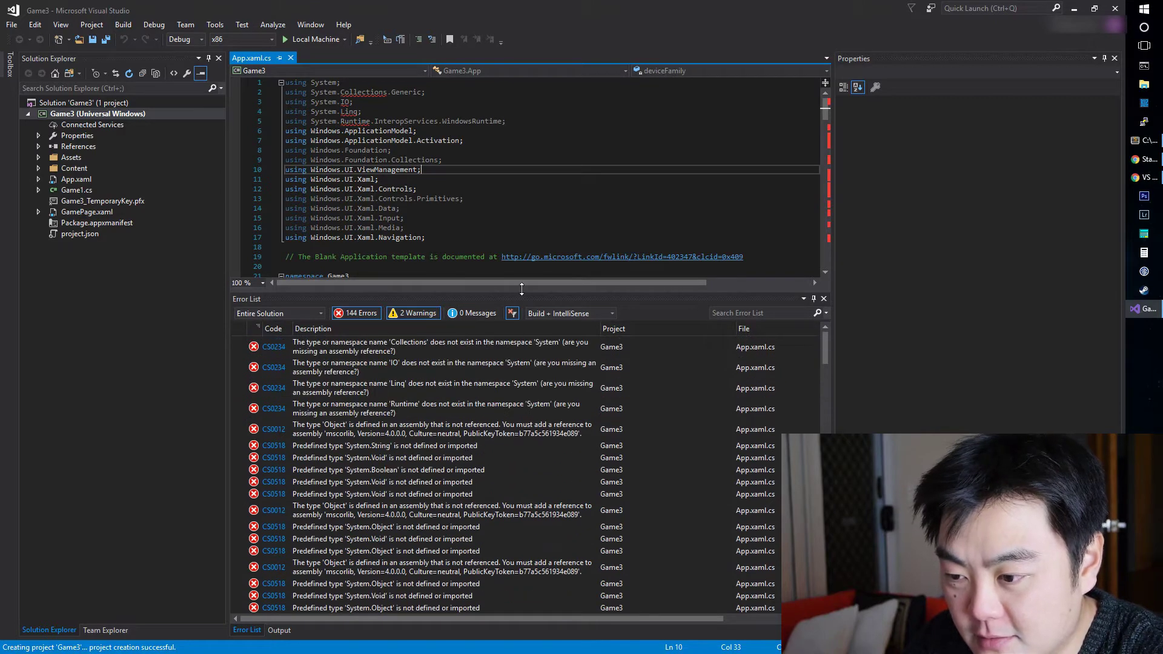
left_click_drag(522, 290, 526, 490)
left_click(361, 121)
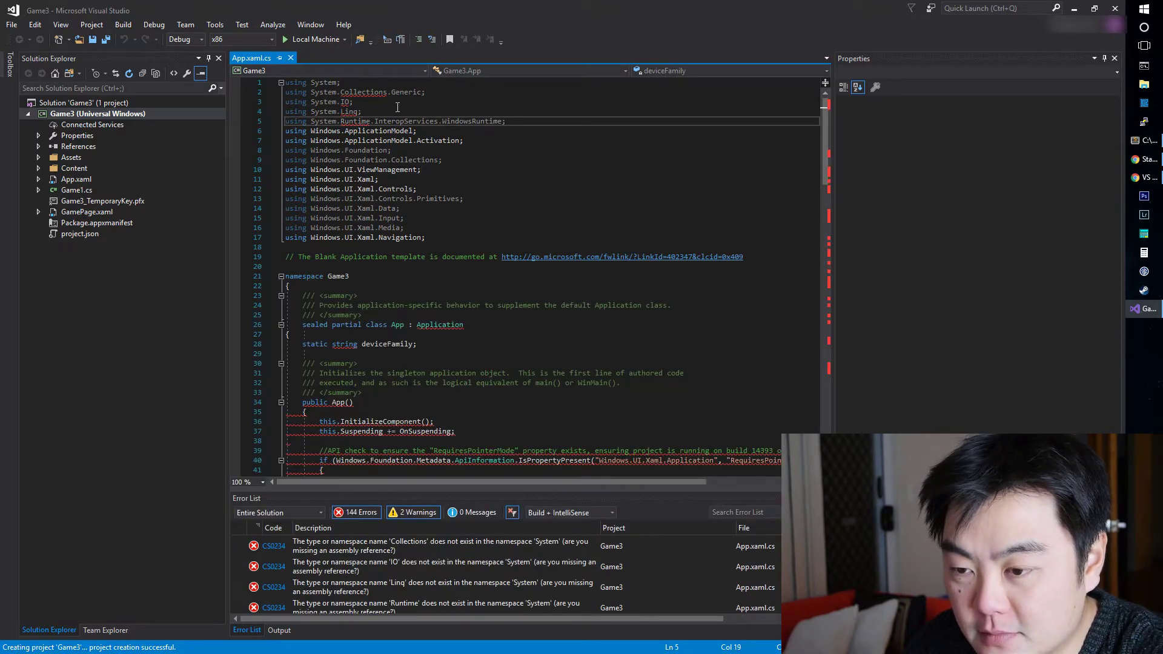
left_click(398, 106)
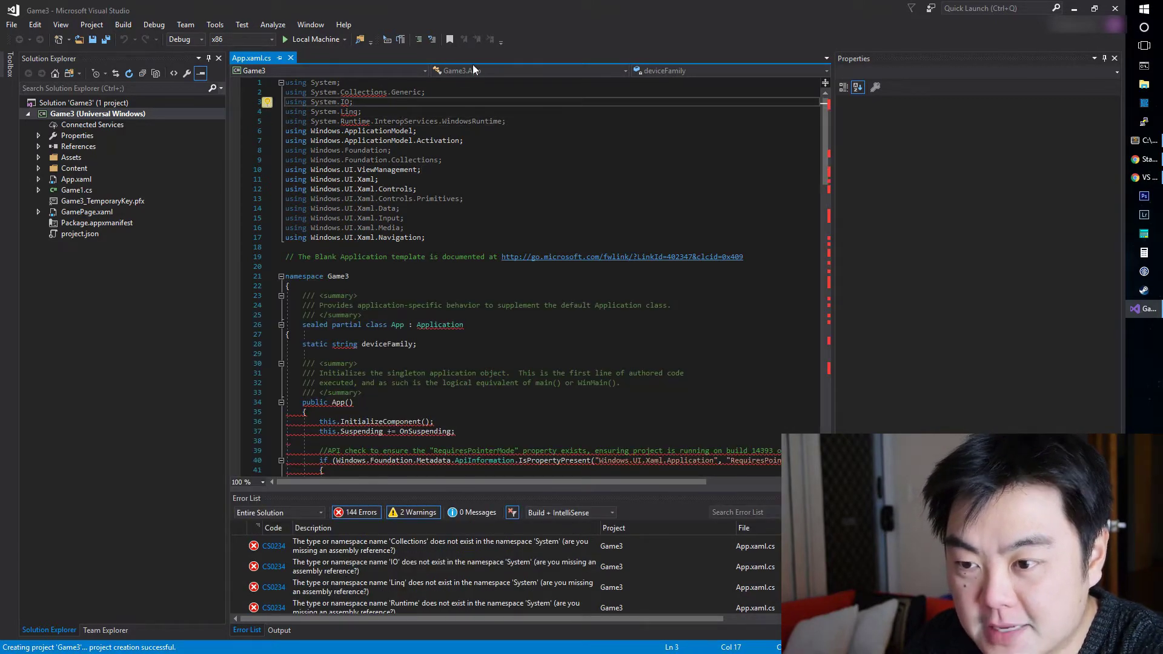
left_click(508, 92)
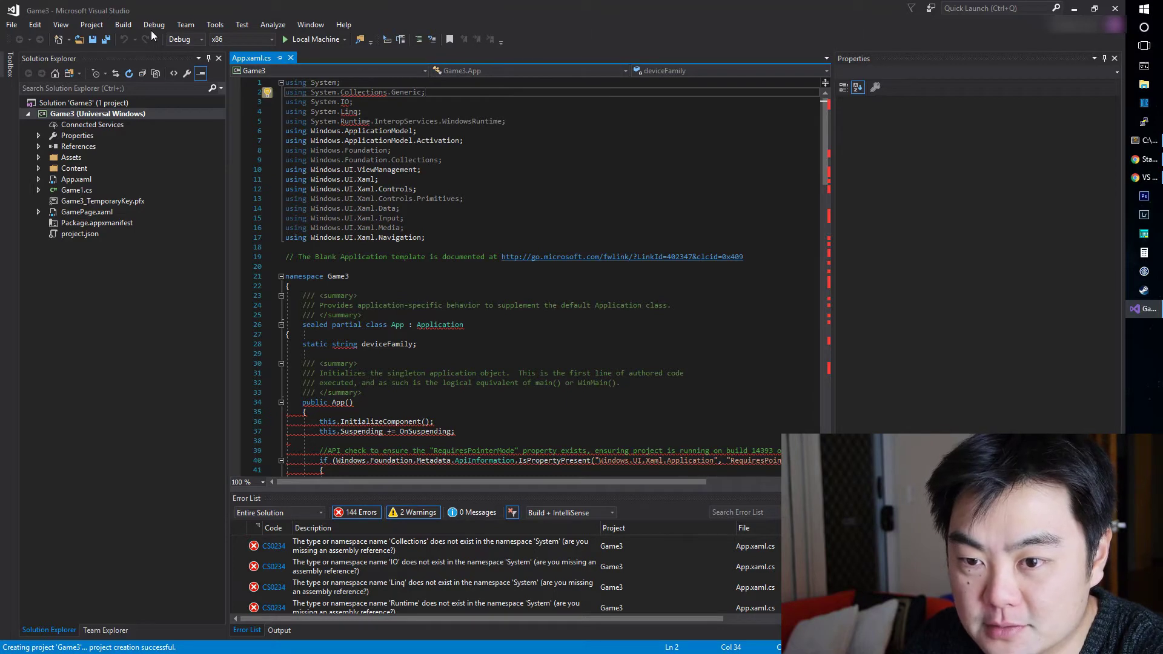
Build the Game3 solution so that its missing packages are restored.
left_click(122, 26)
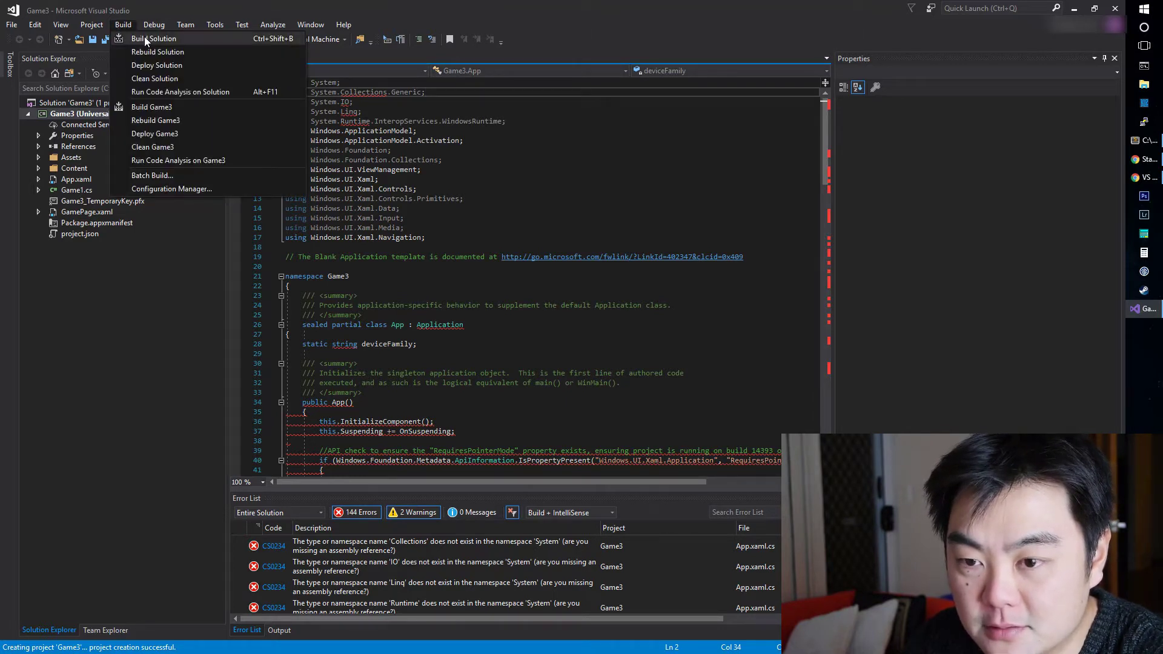
left_click(144, 38)
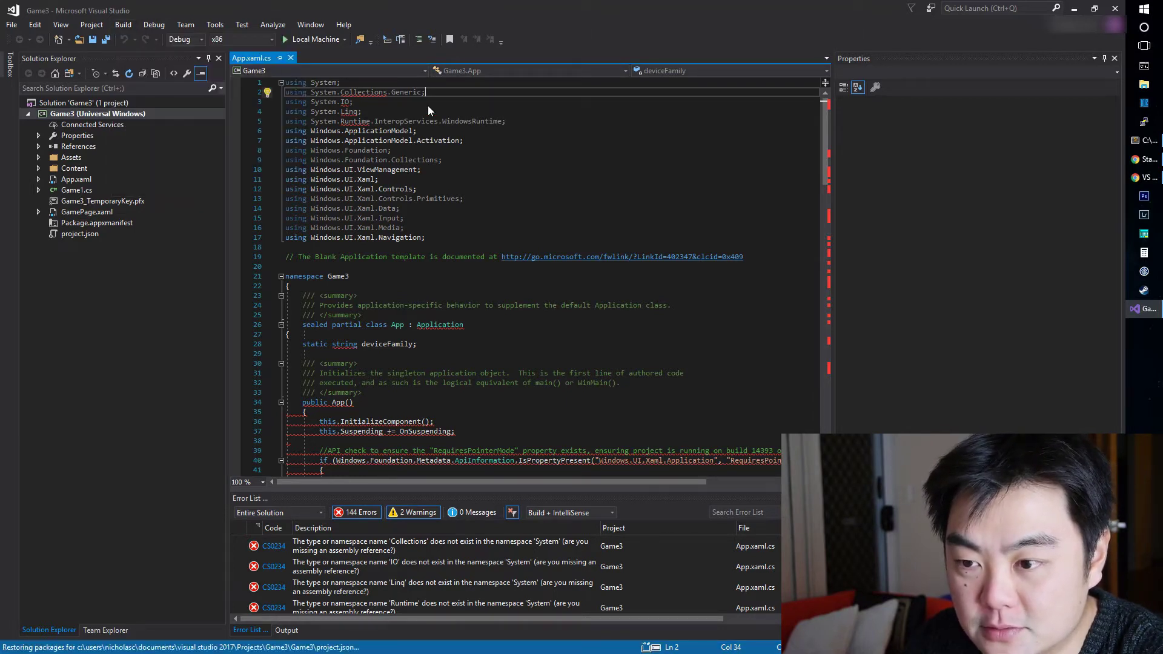
left_click(482, 151)
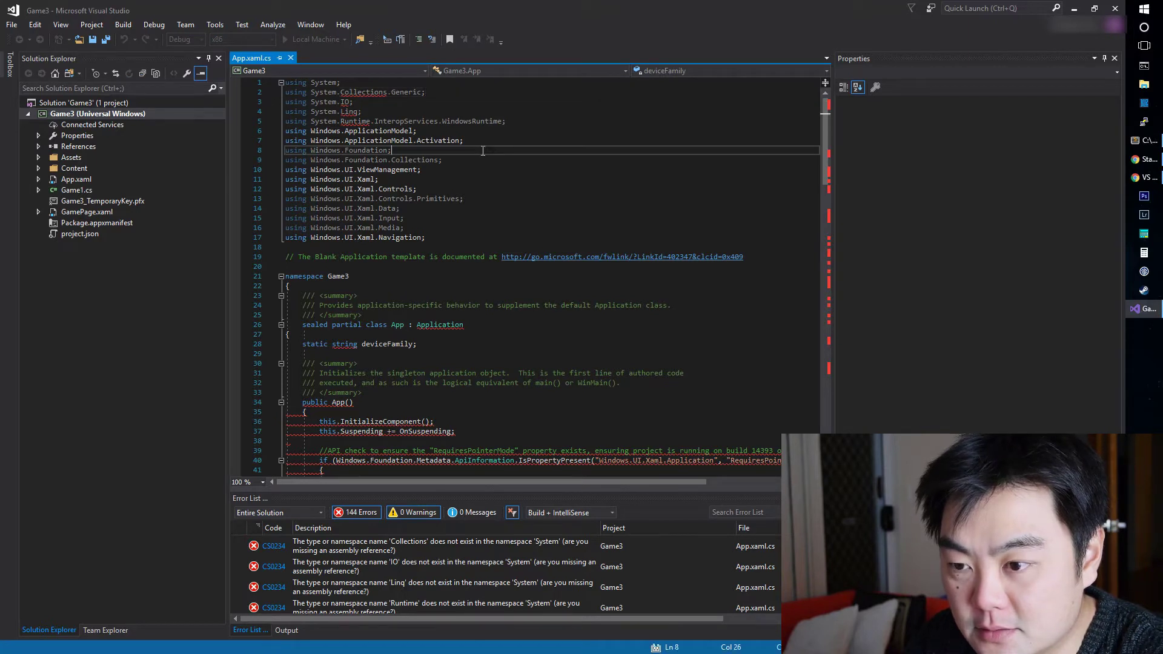
Inspect the Game3 project's references and look through the code in App.xaml.cs.
left_click(40, 147)
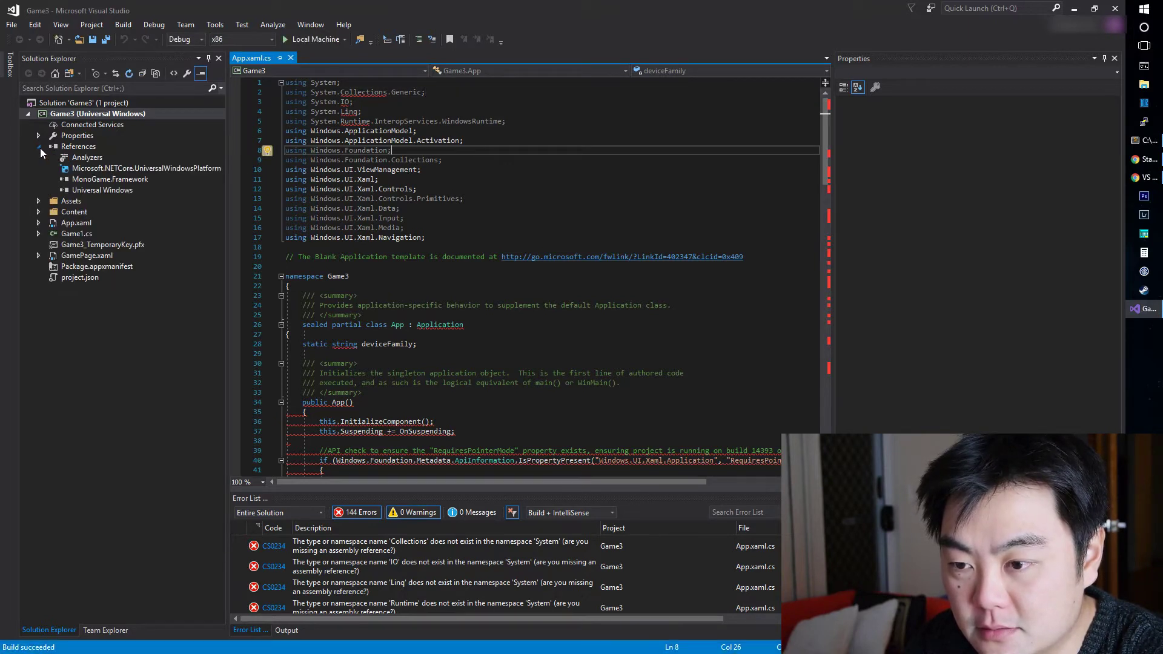
left_click(40, 147)
left_click(461, 99)
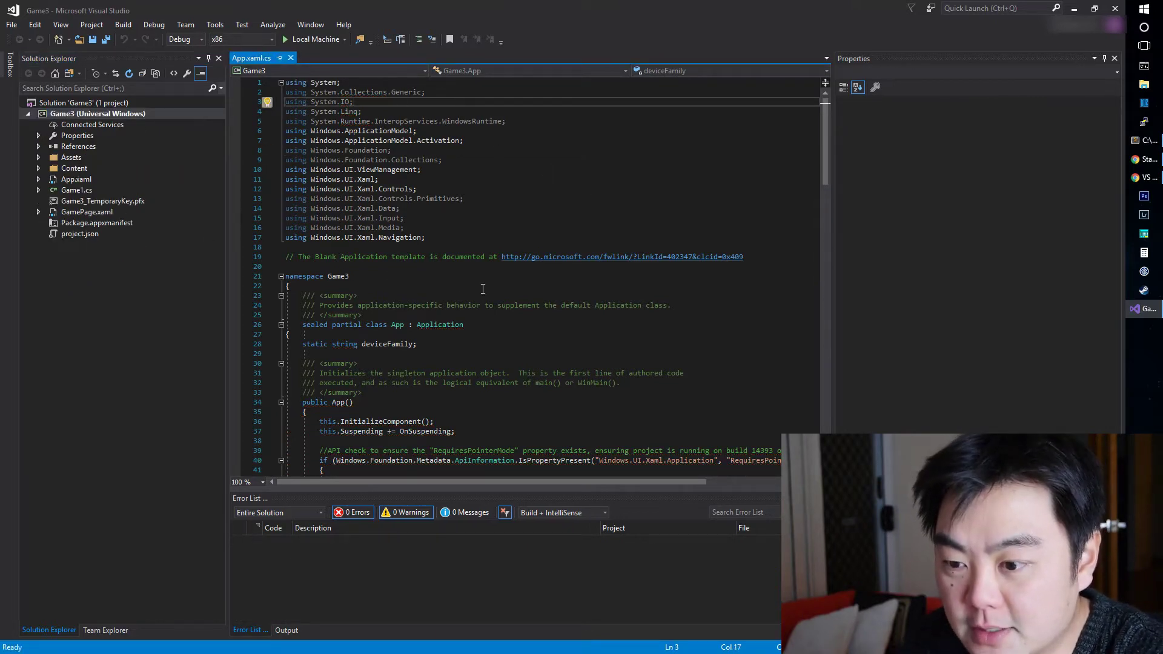
scroll(483, 289, "down", 20)
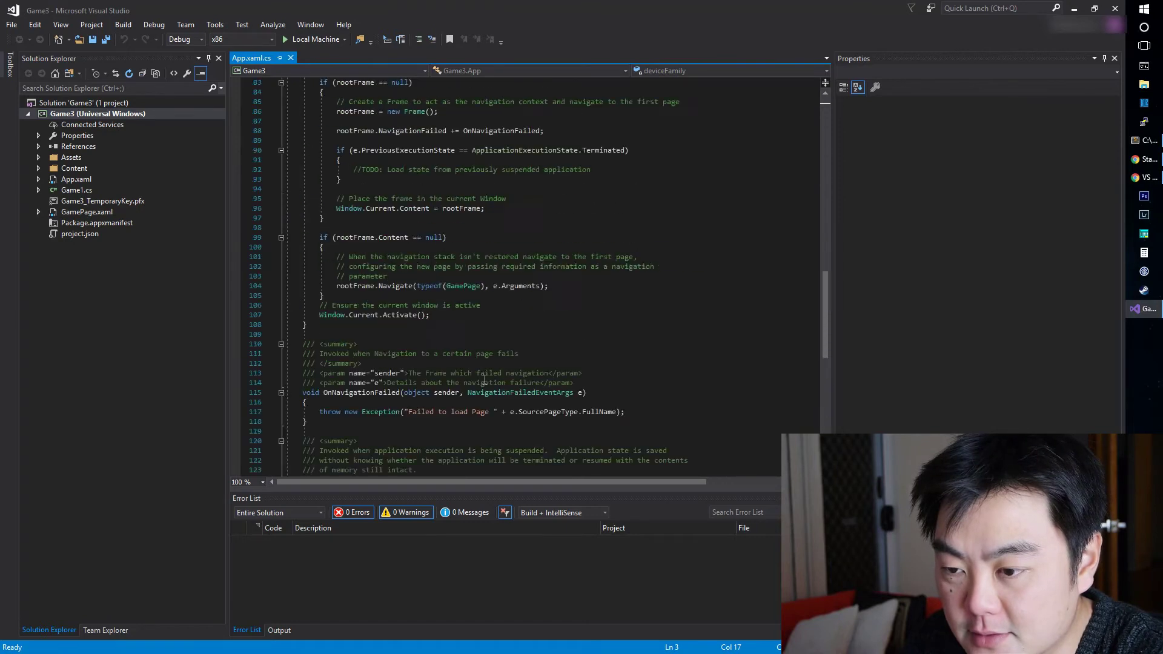
scroll(484, 381, "up", 20)
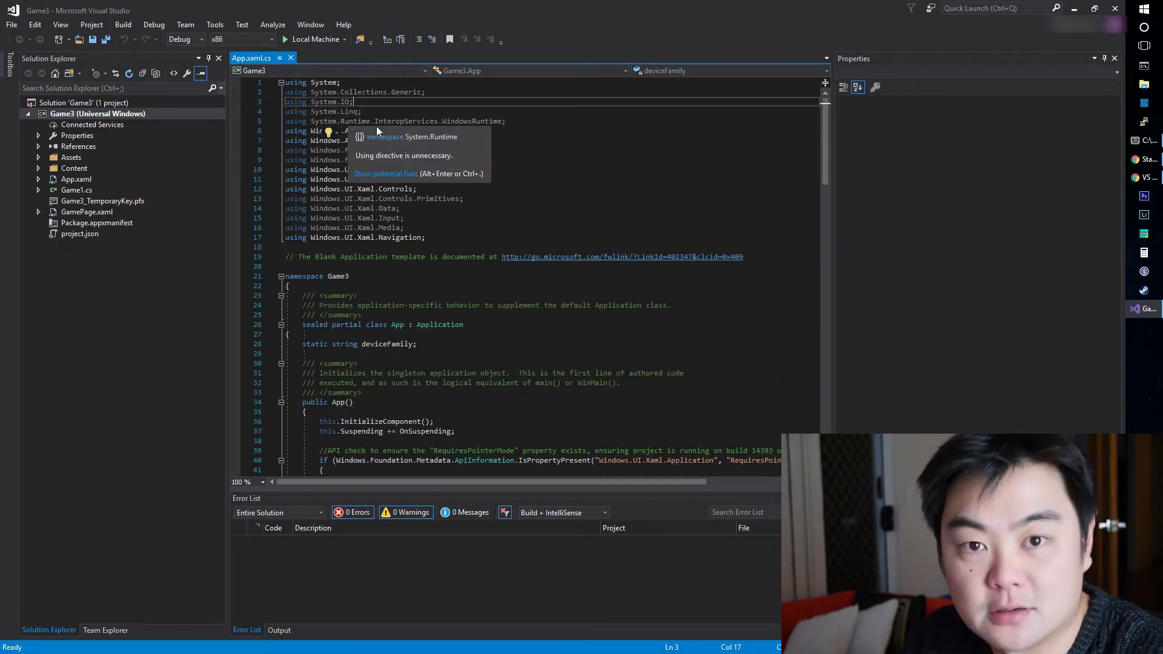
Run the Game3 project on the local machine, check its game window, and close it to return to the code.
left_click(310, 39)
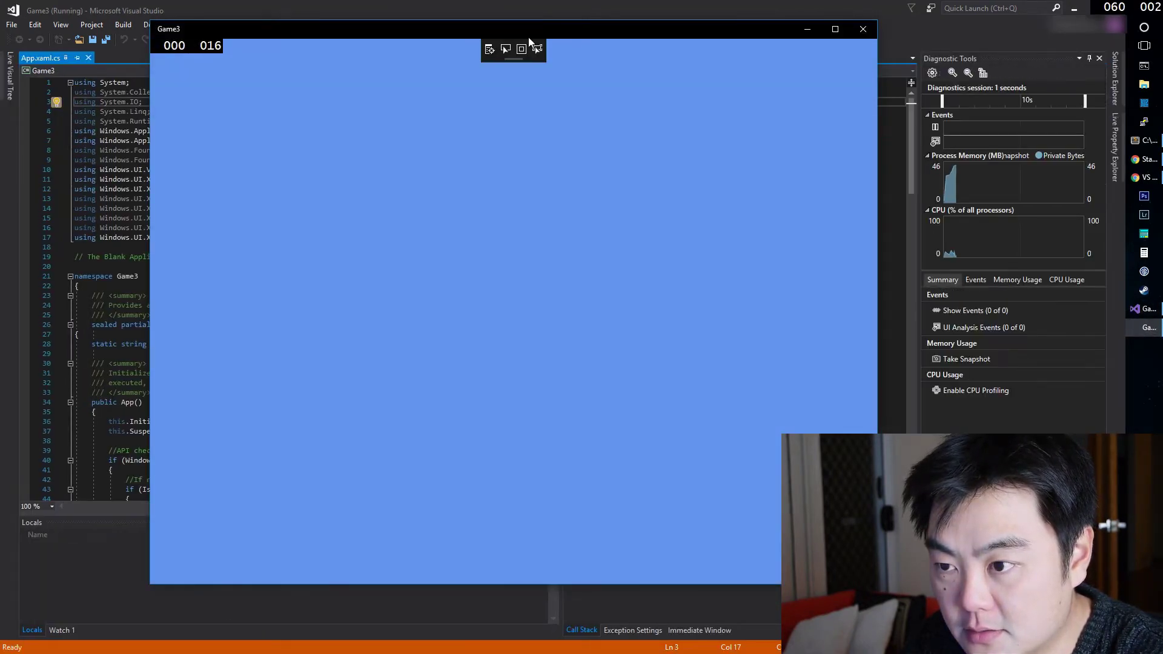
left_click_drag(549, 41, 586, 50)
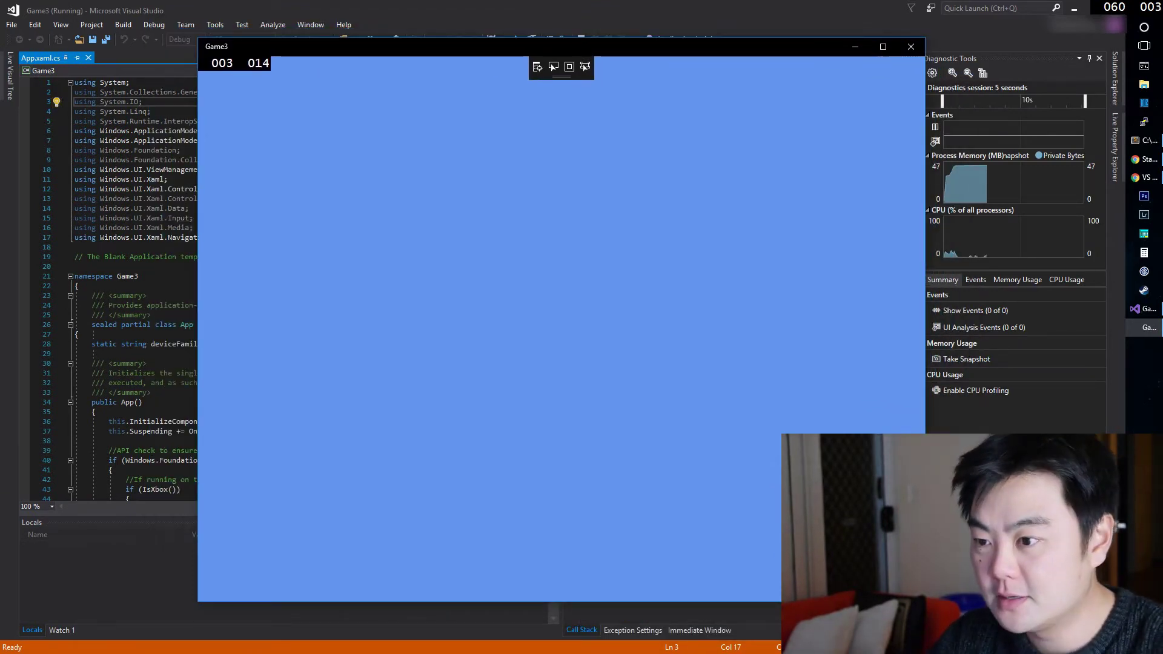
left_click_drag(582, 46, 512, 38)
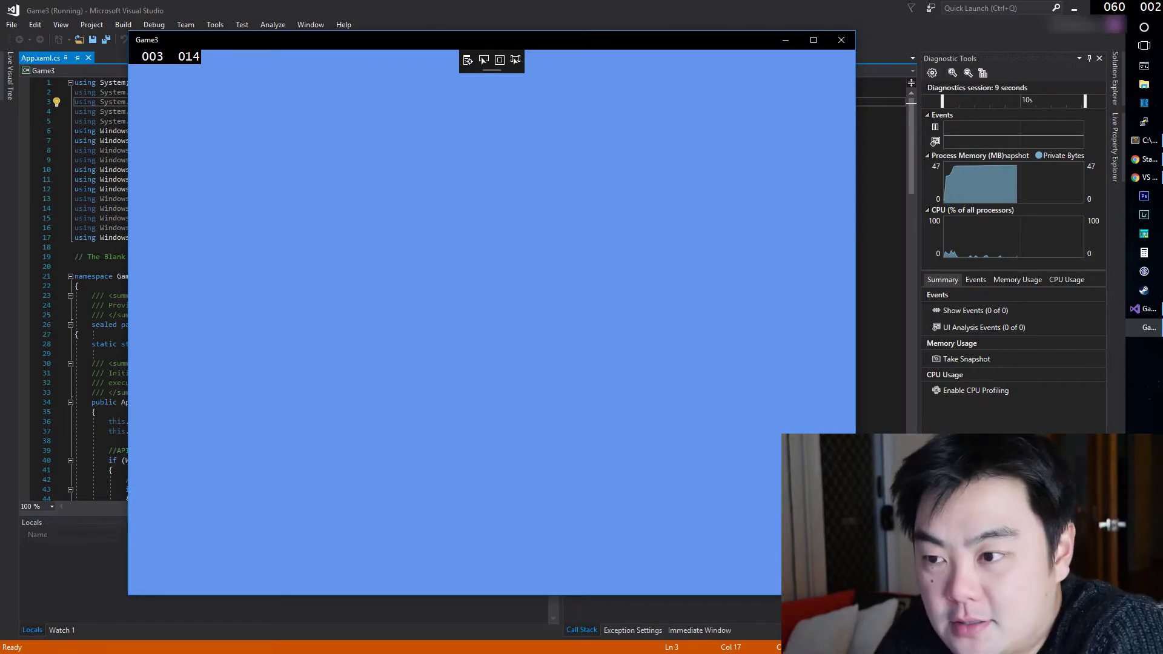
left_click_drag(644, 47, 665, 50)
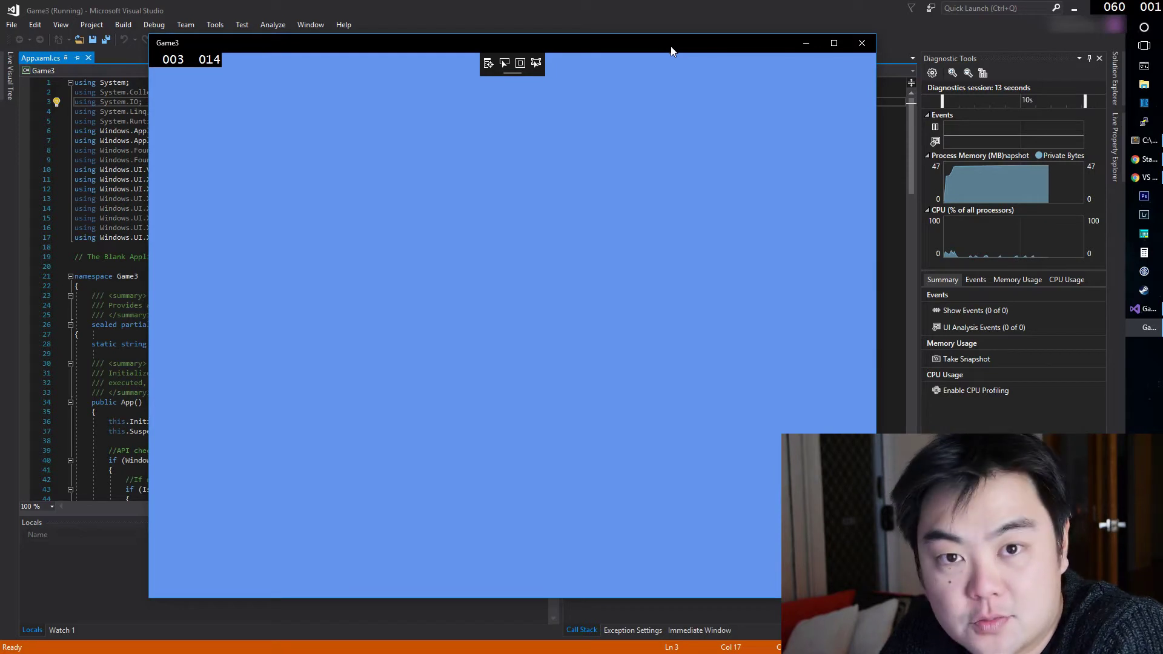
mouse_move(648, 48)
left_mouse_down()
mouse_move(732, 45)
mouse_move(664, 35)
left_mouse_up()
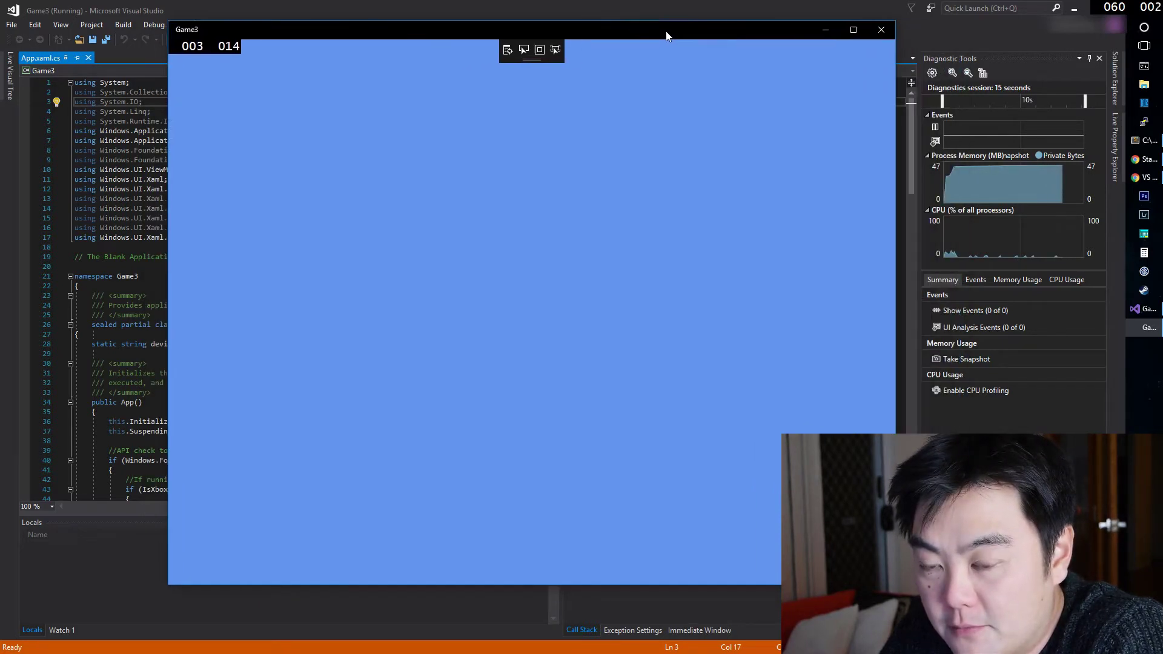
left_click(879, 31)
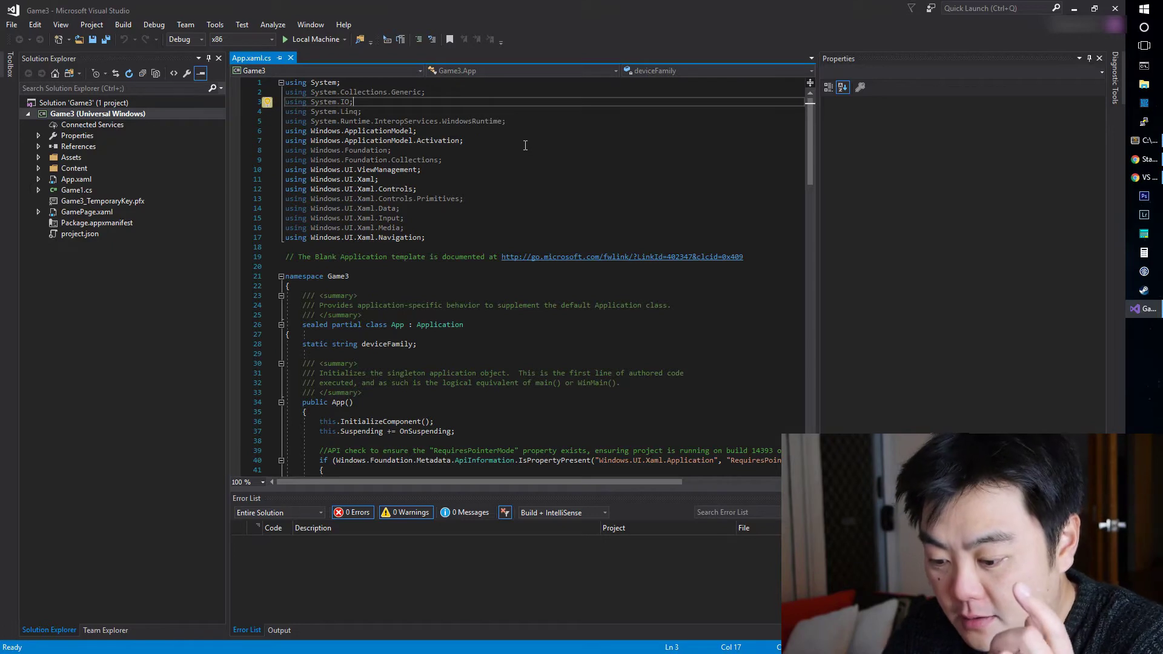
left_click(557, 165)
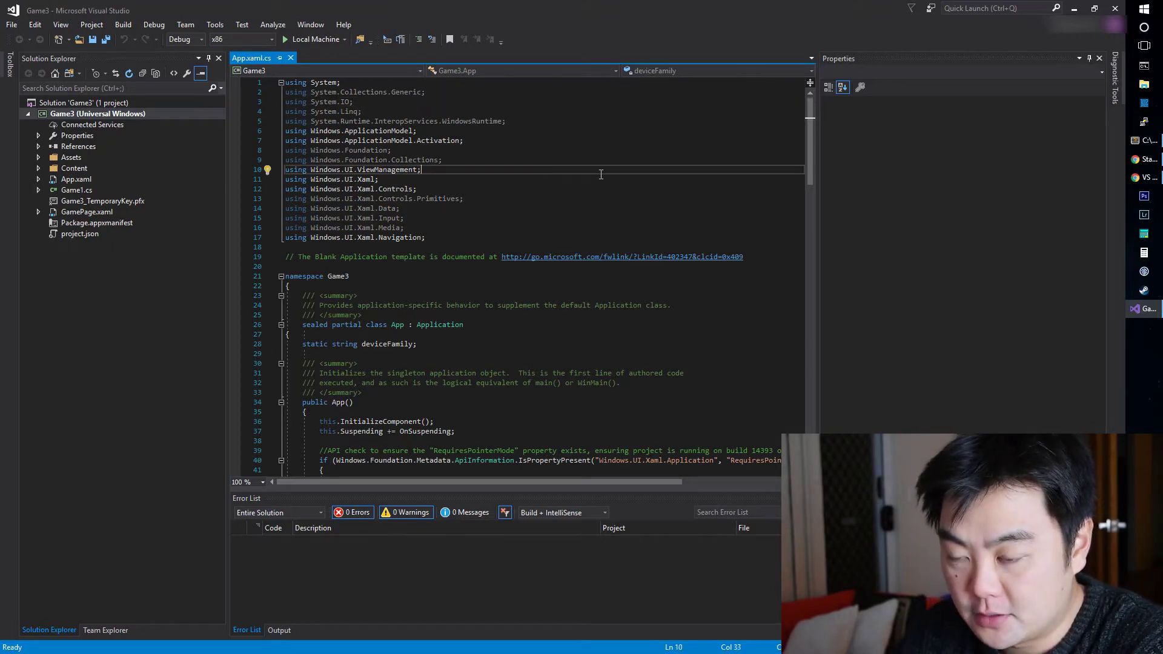